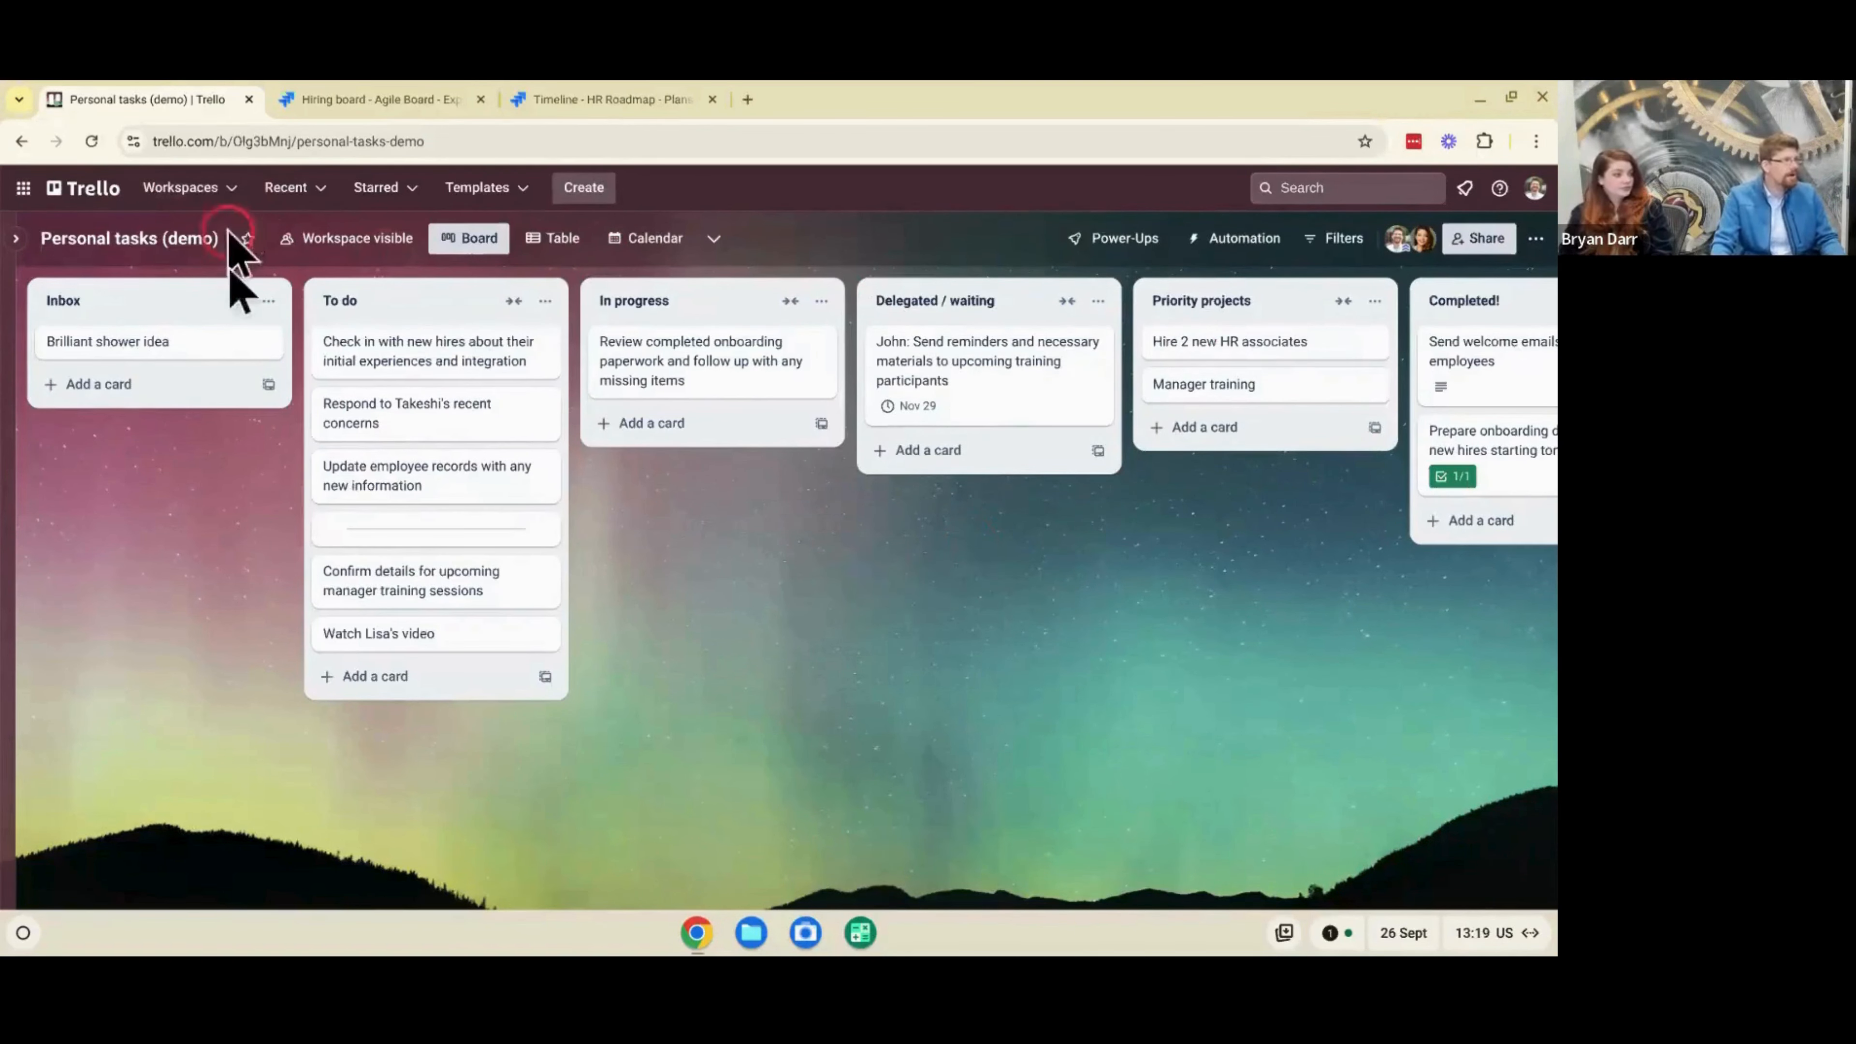
pyautogui.moveTo(210, 299)
pyautogui.mouseDown()
pyautogui.moveTo(352, 320)
pyautogui.moveTo(820, 307)
pyautogui.moveTo(382, 283)
pyautogui.moveTo(145, 310)
pyautogui.moveTo(215, 324)
pyautogui.mouseUp()
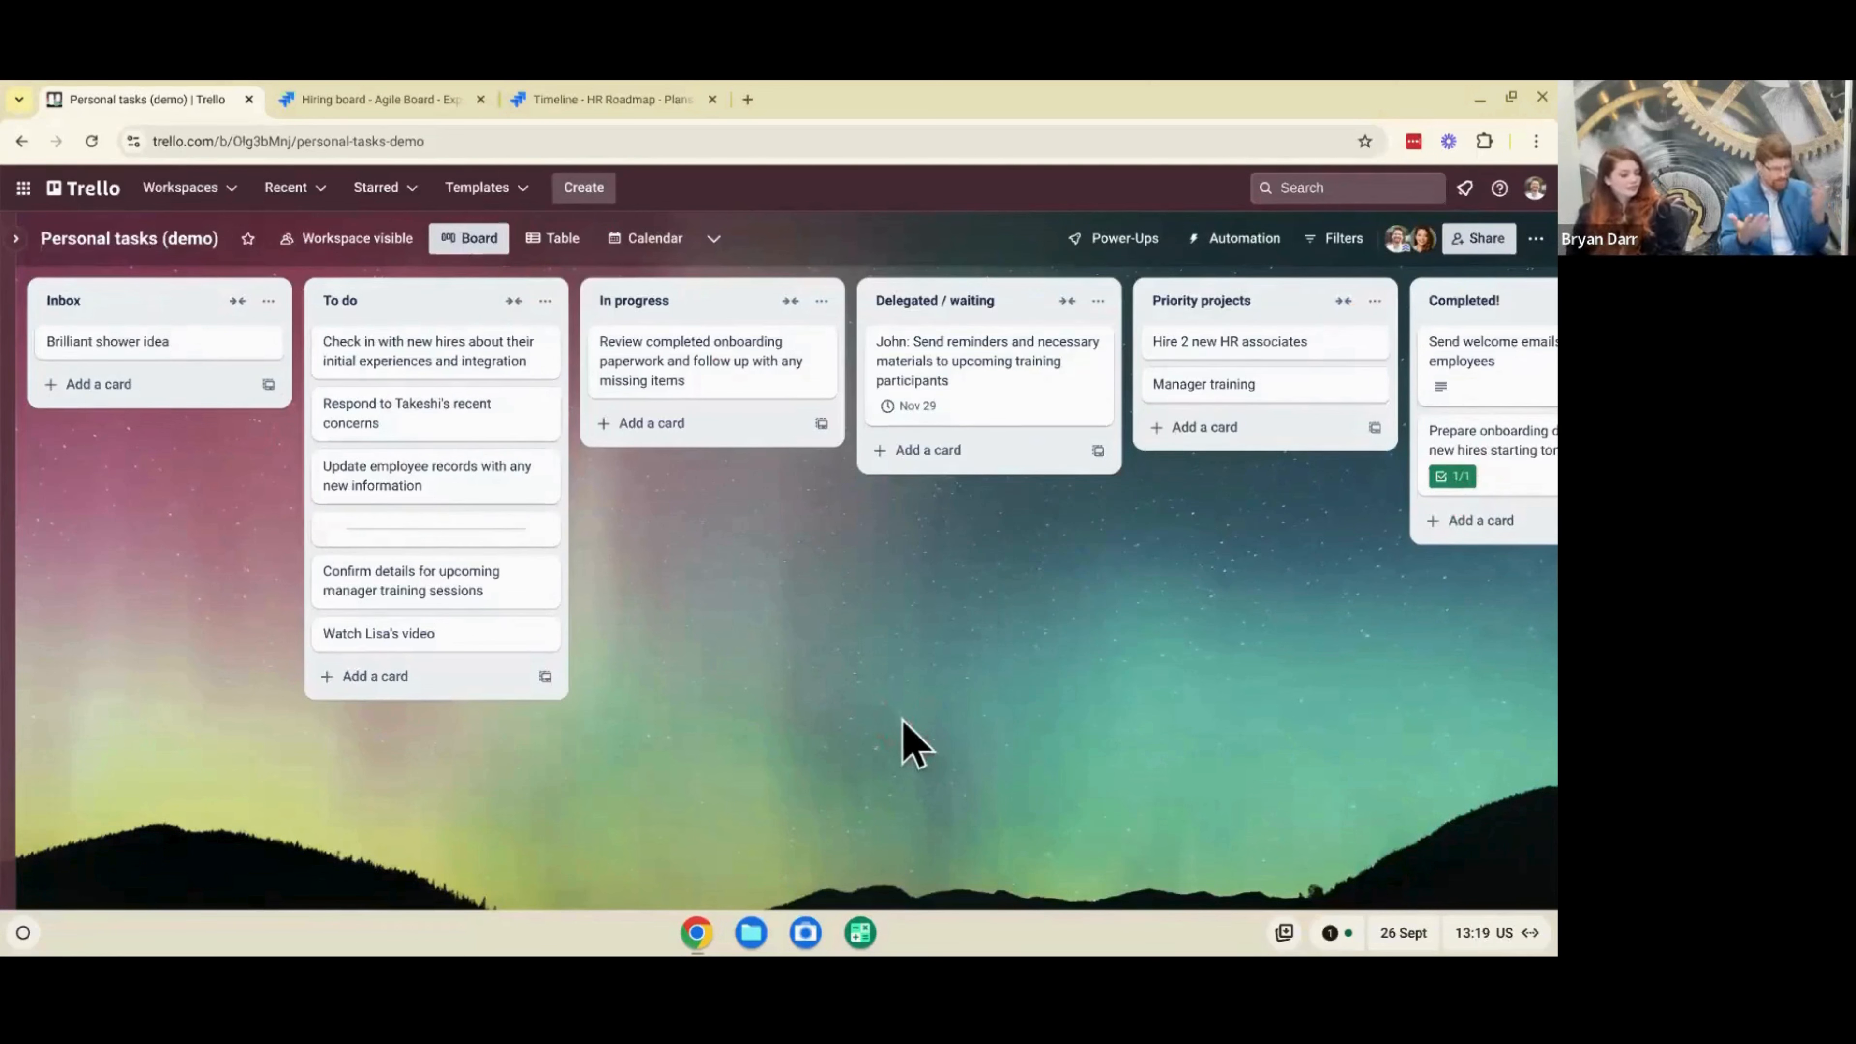
pyautogui.hscroll(5, 903, 738)
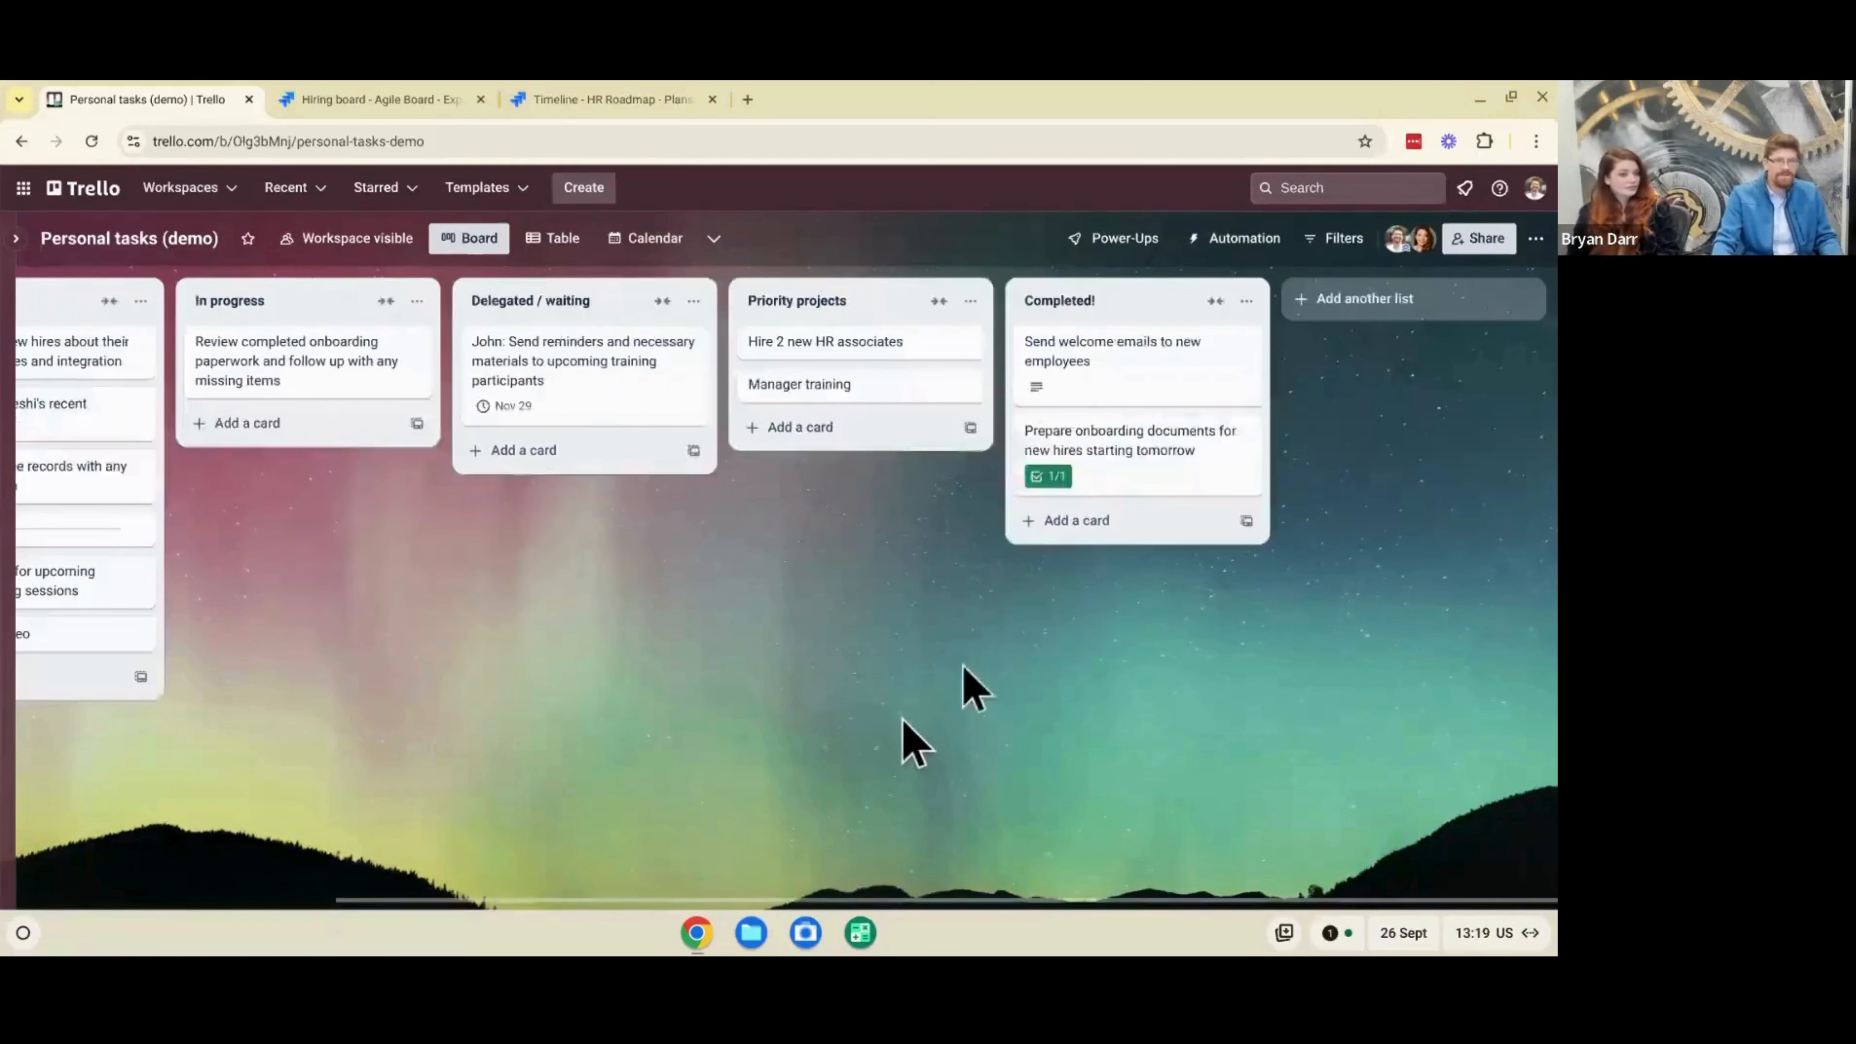
pyautogui.click(1385, 316)
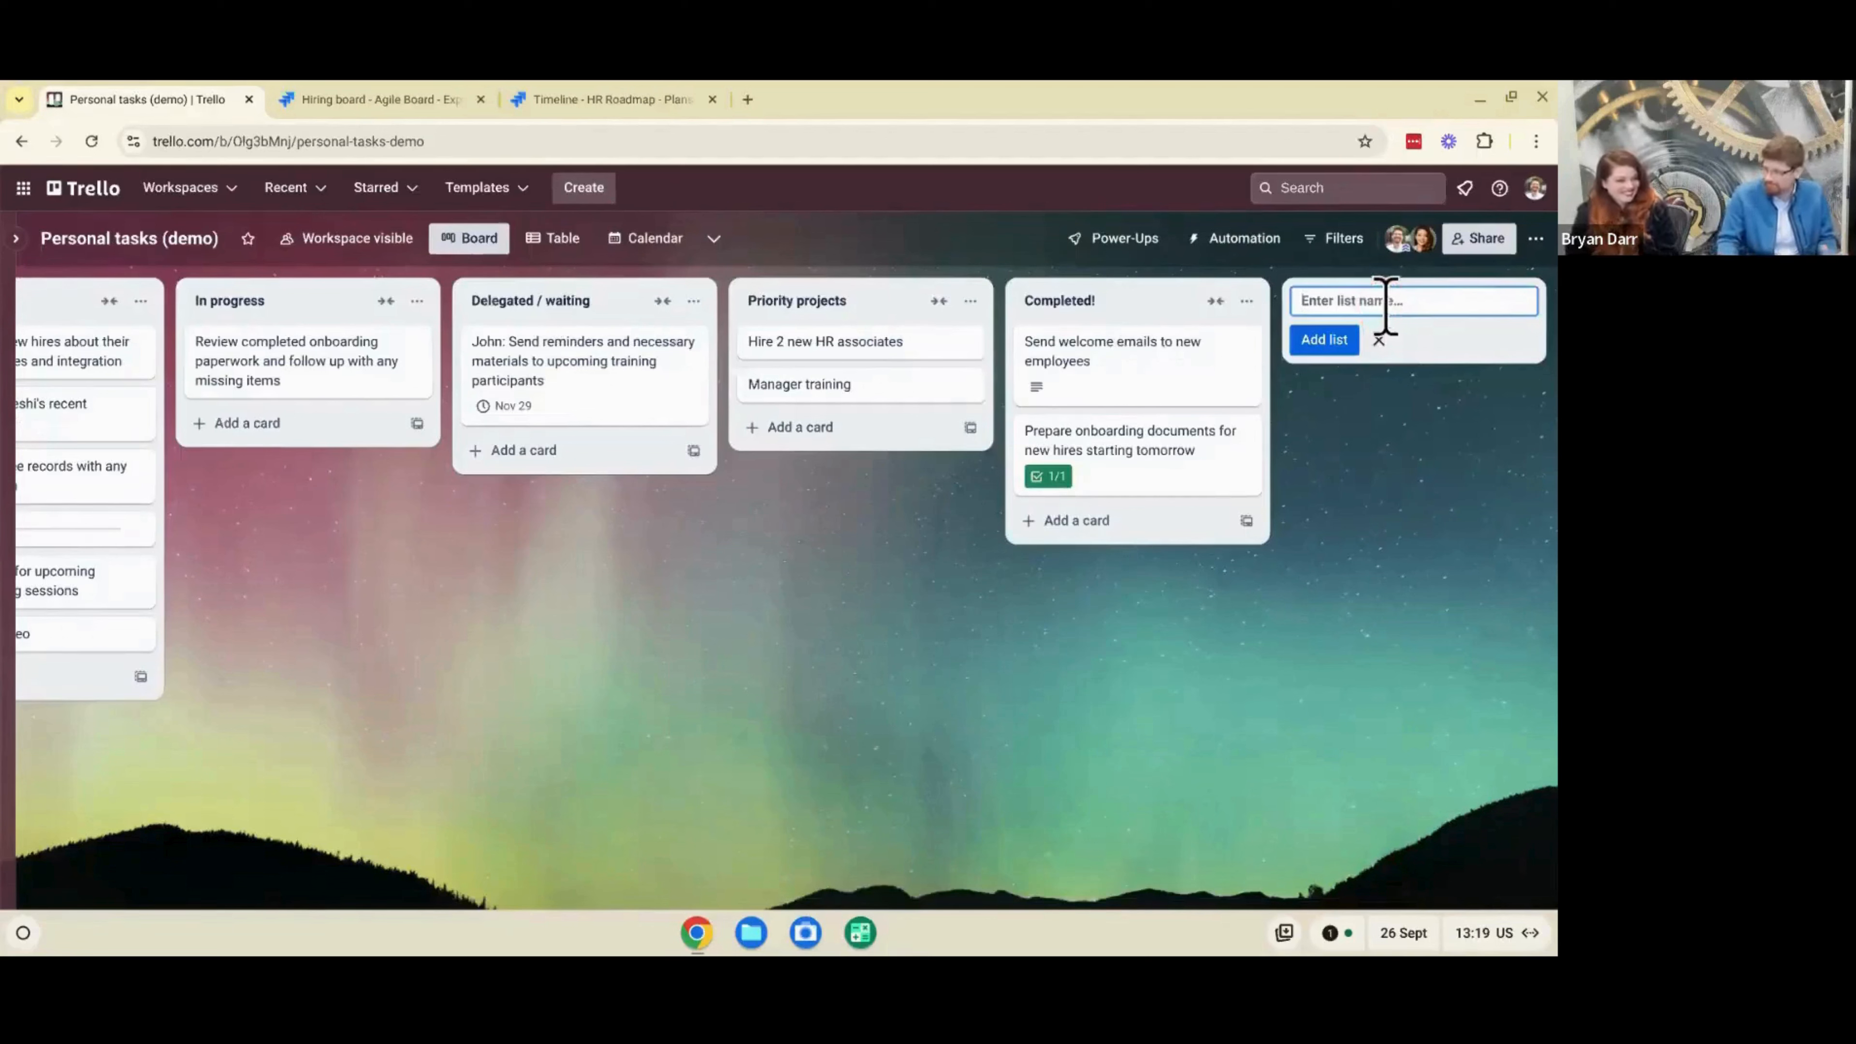
pyautogui.click(1379, 340)
pyautogui.hscroll(-5, 822, 757)
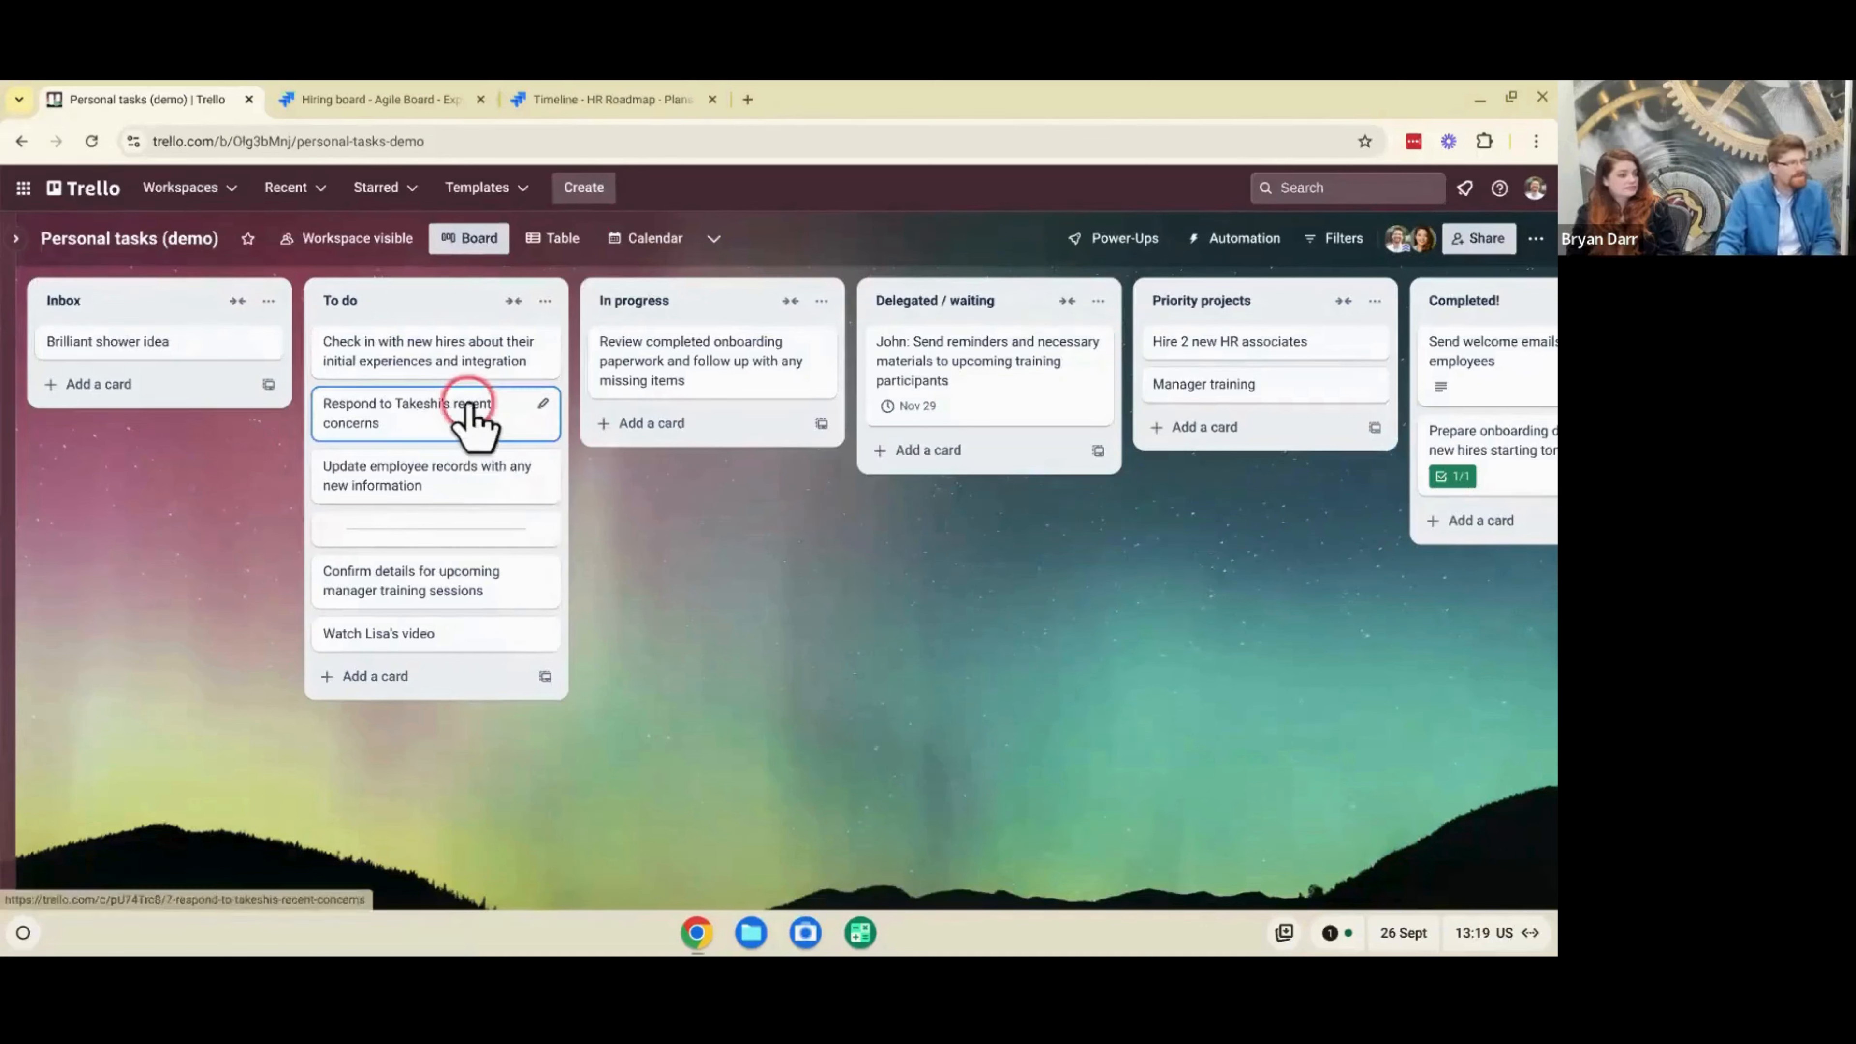
# - Move the second card in the To do list to the top of that list and open it
pyautogui.moveTo(476, 415); pyautogui.dragTo(478, 363)
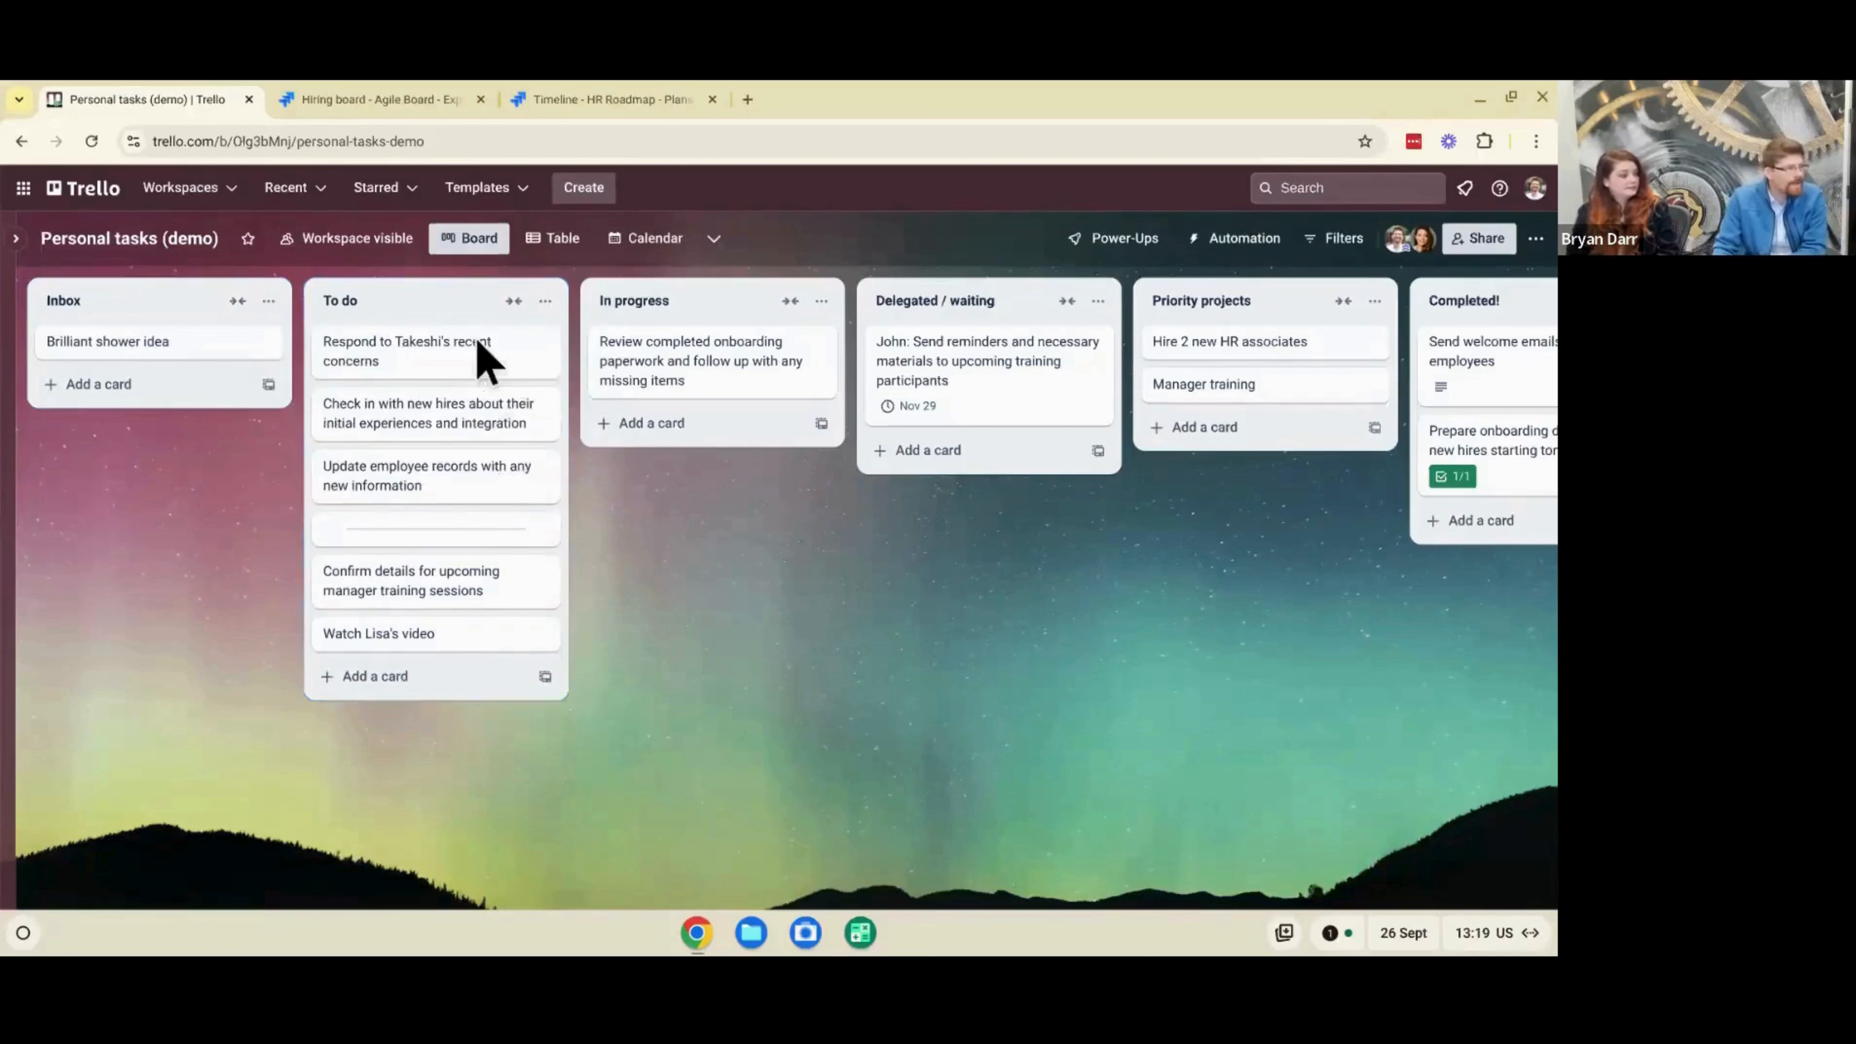
pyautogui.click(415, 370)
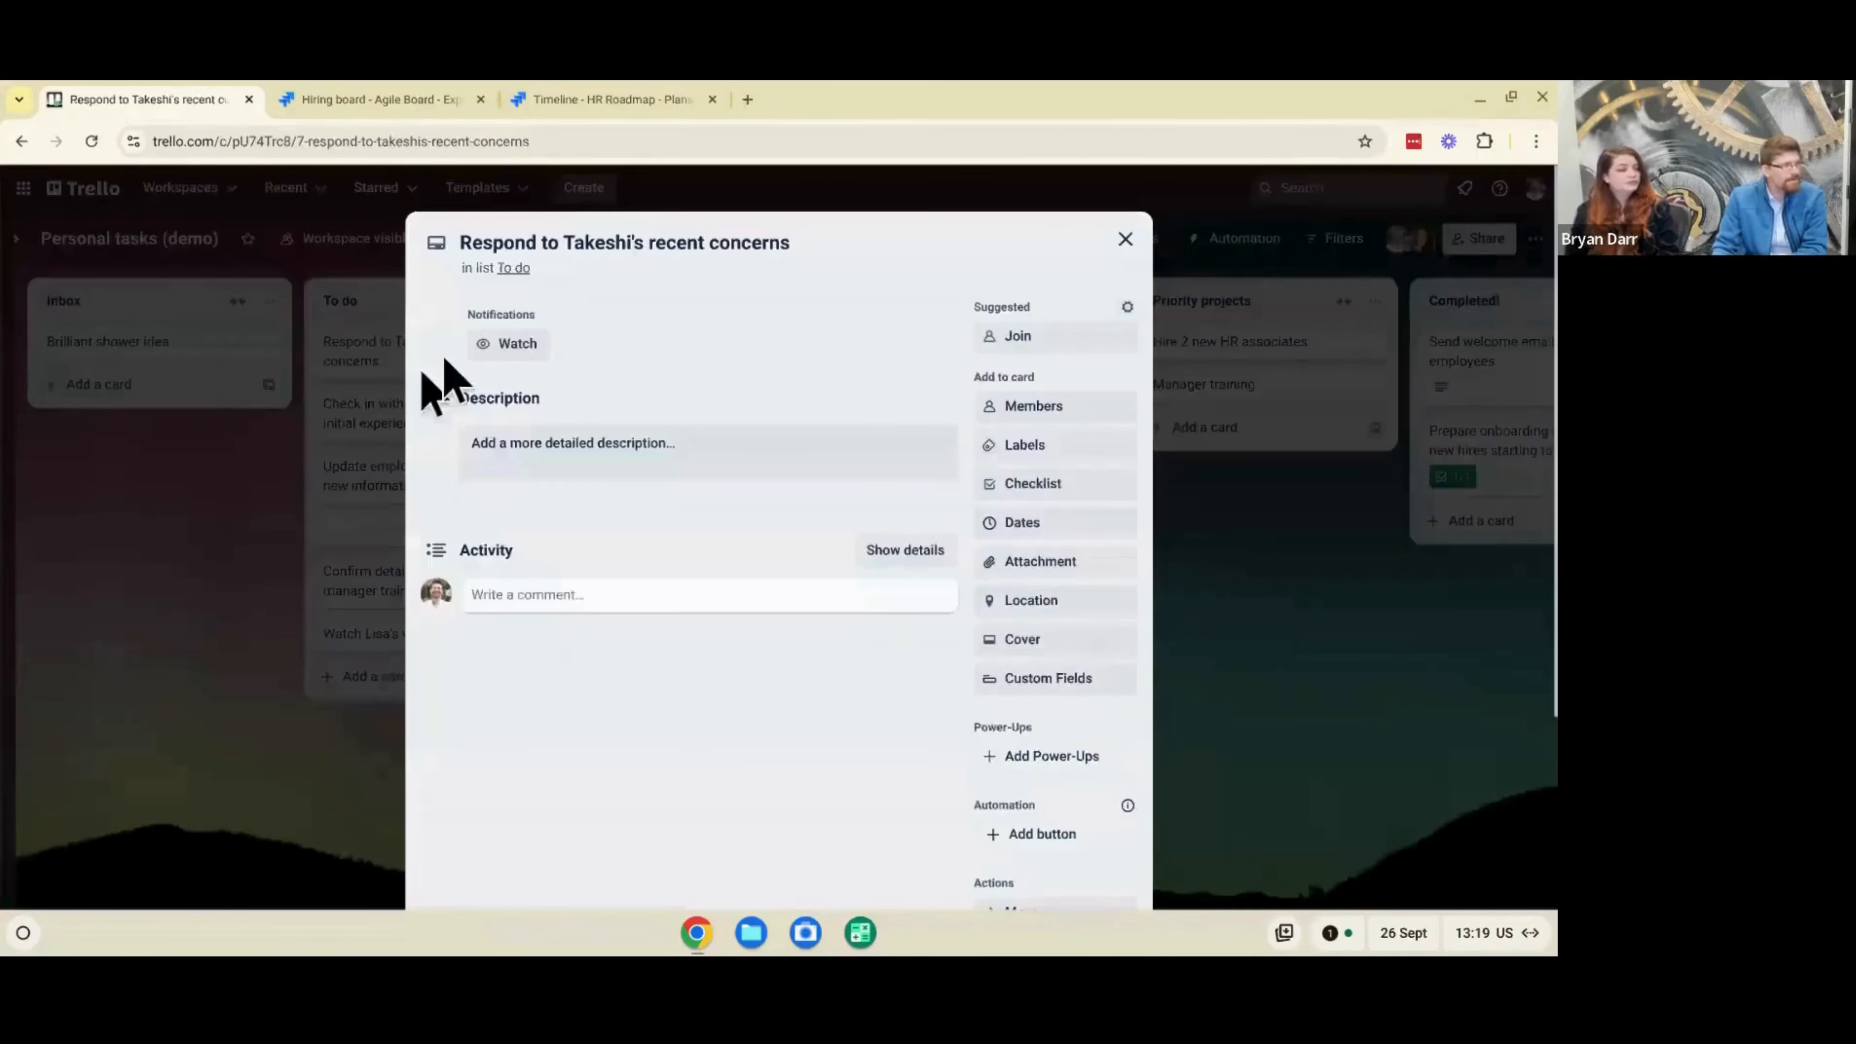
# - Save a card description with the heading "Outline", a line reading "notes" and the start of a numbered list
pyautogui.click(647, 439)
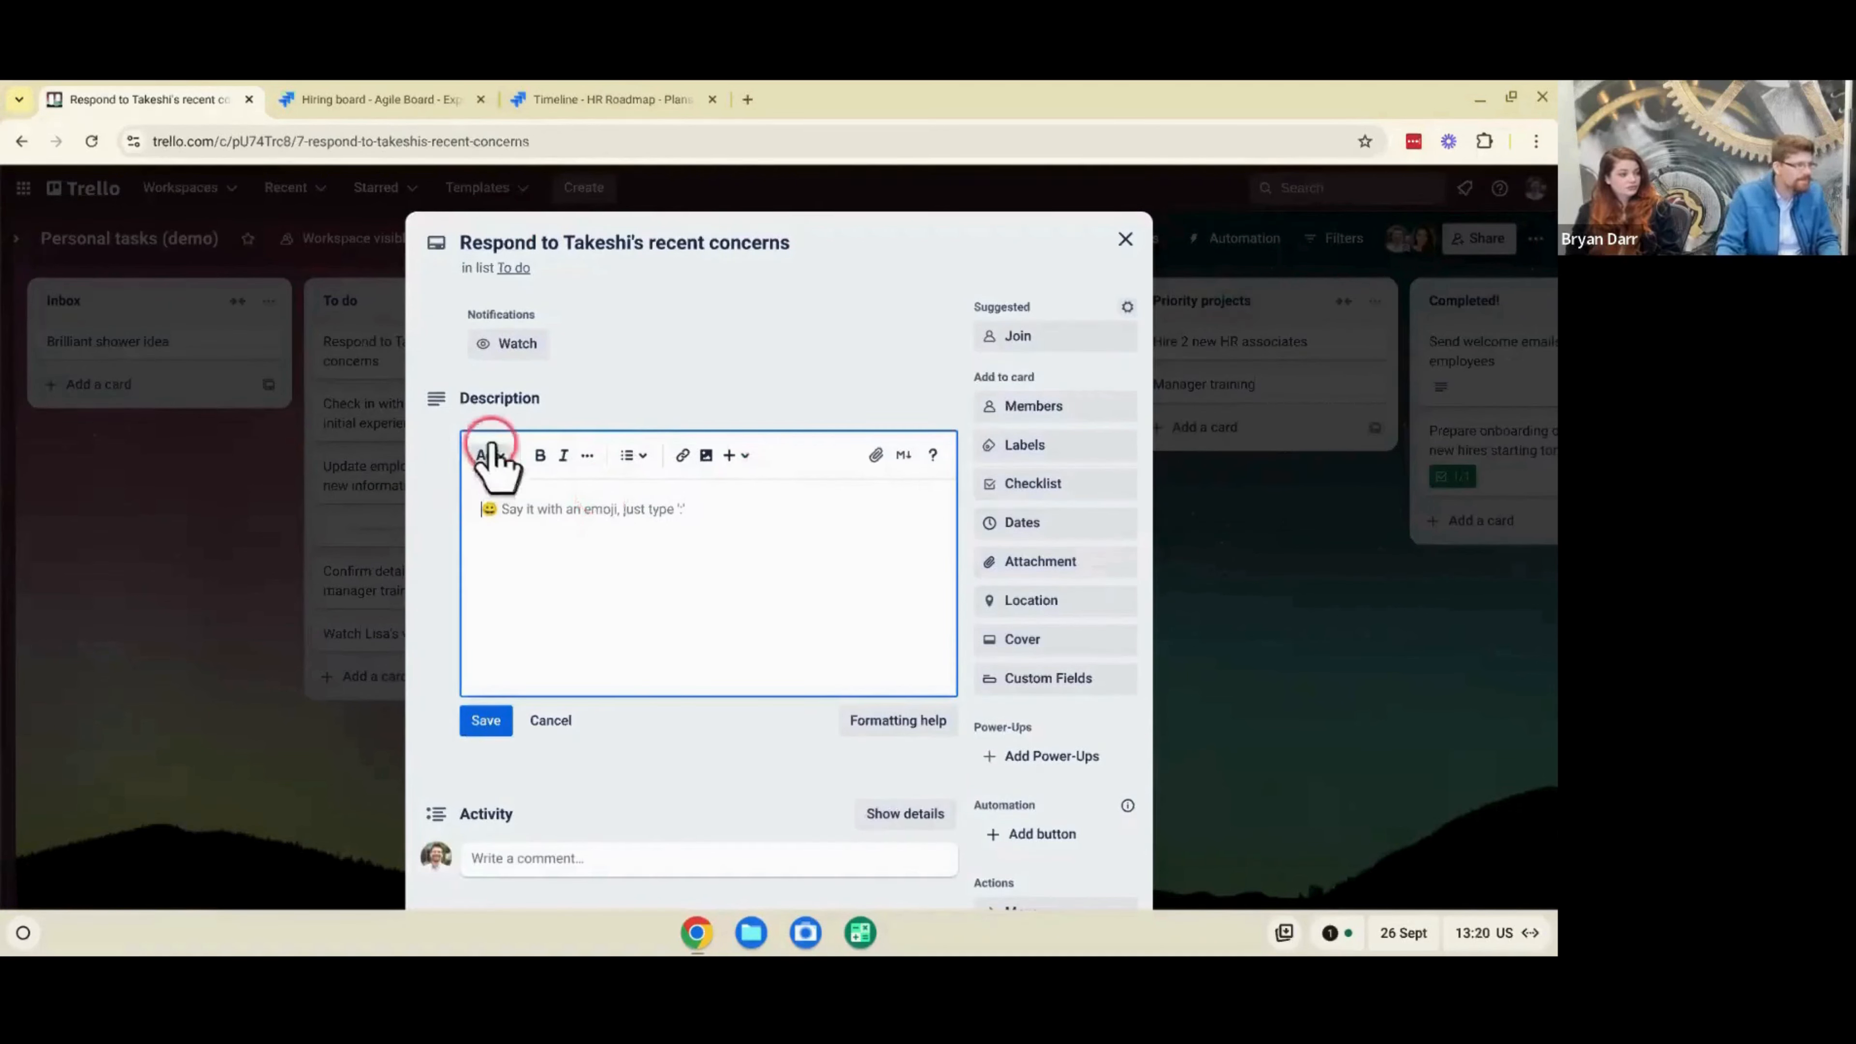
pyautogui.click(488, 455)
pyautogui.click(542, 526)
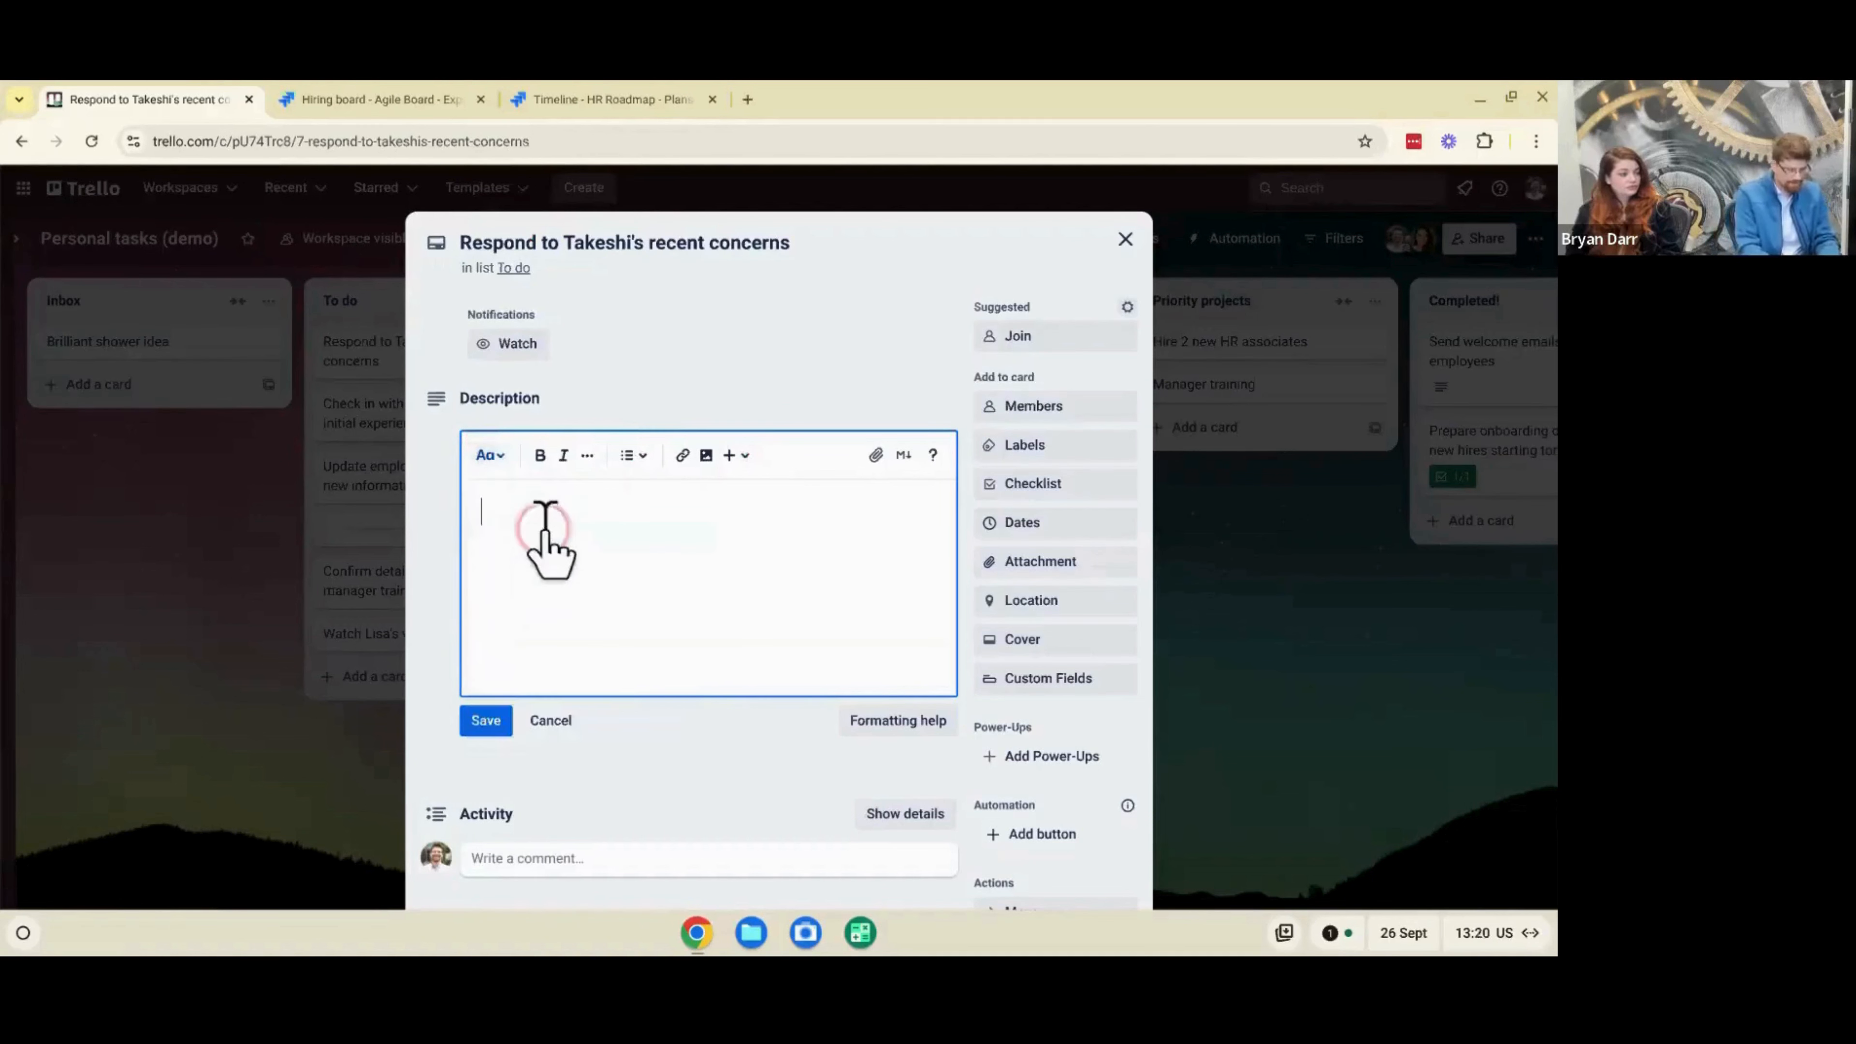
pyautogui.write('Ou')
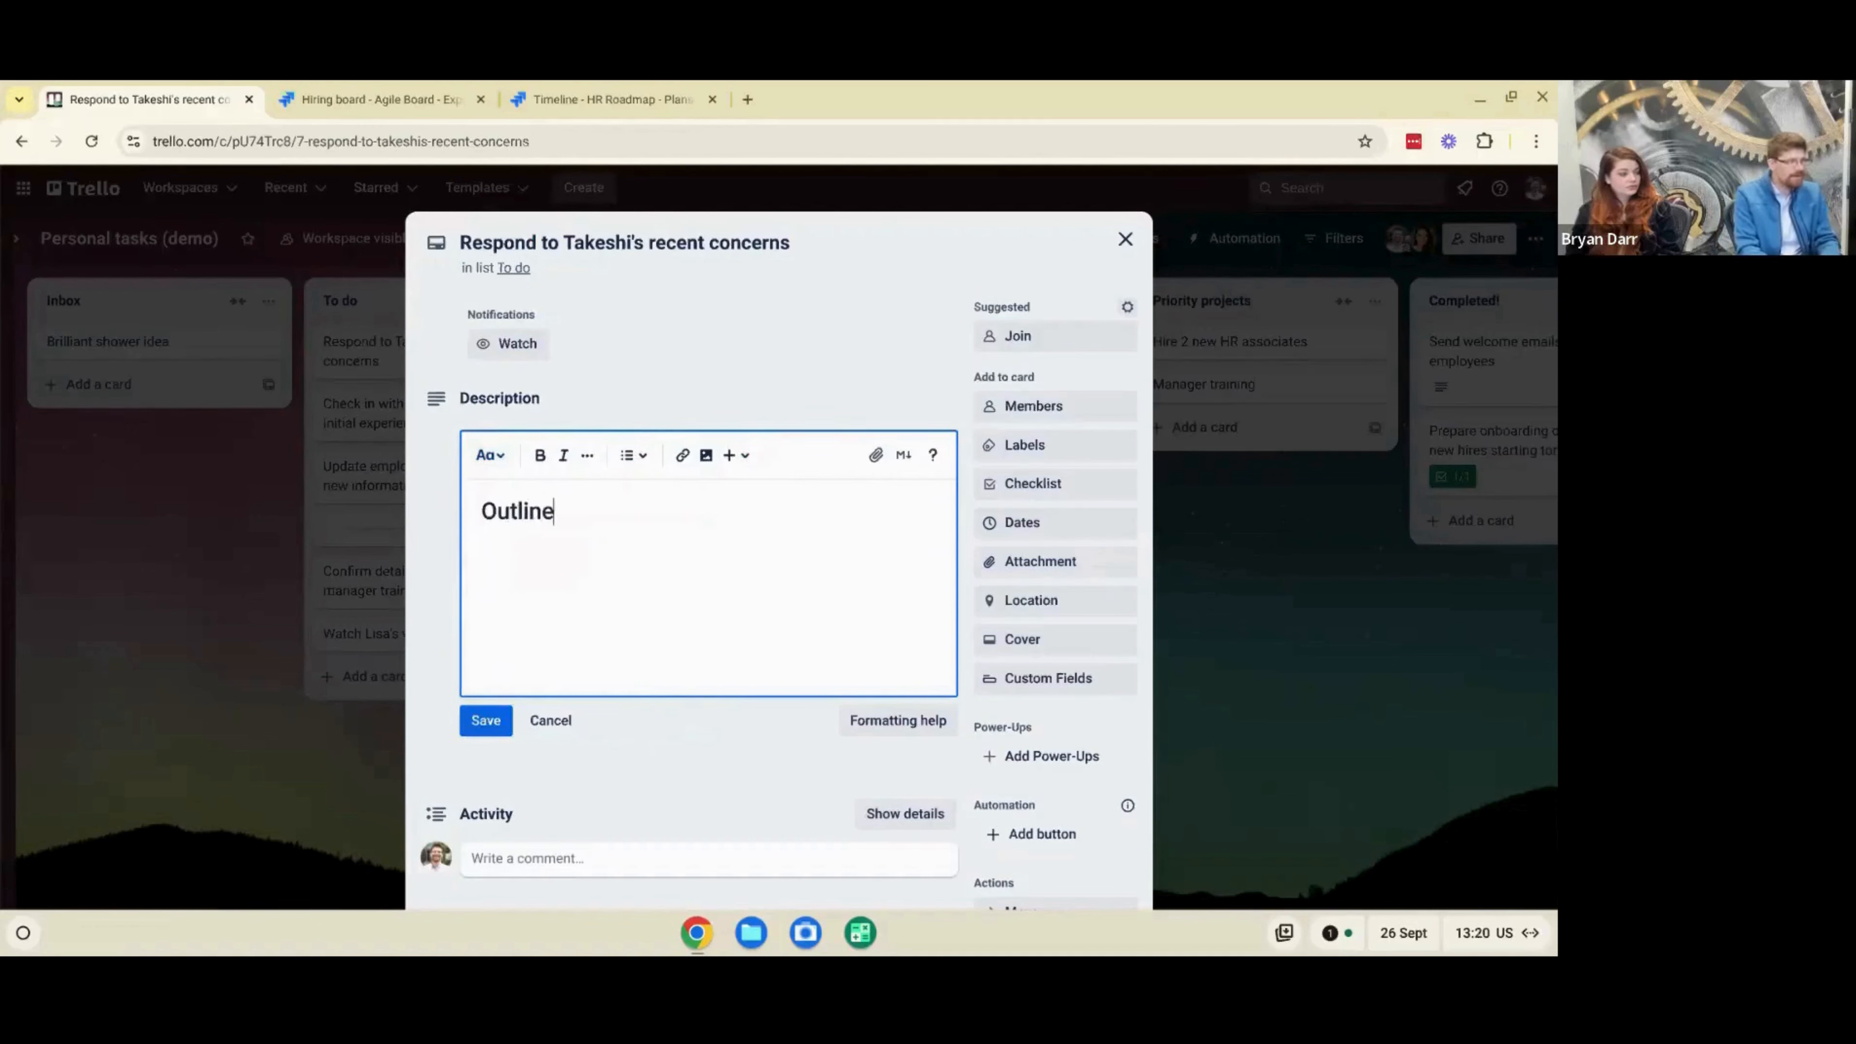
pyautogui.write('tline')
pyautogui.press('Return')
pyautogui.write('notes')
pyautogui.press('Return')
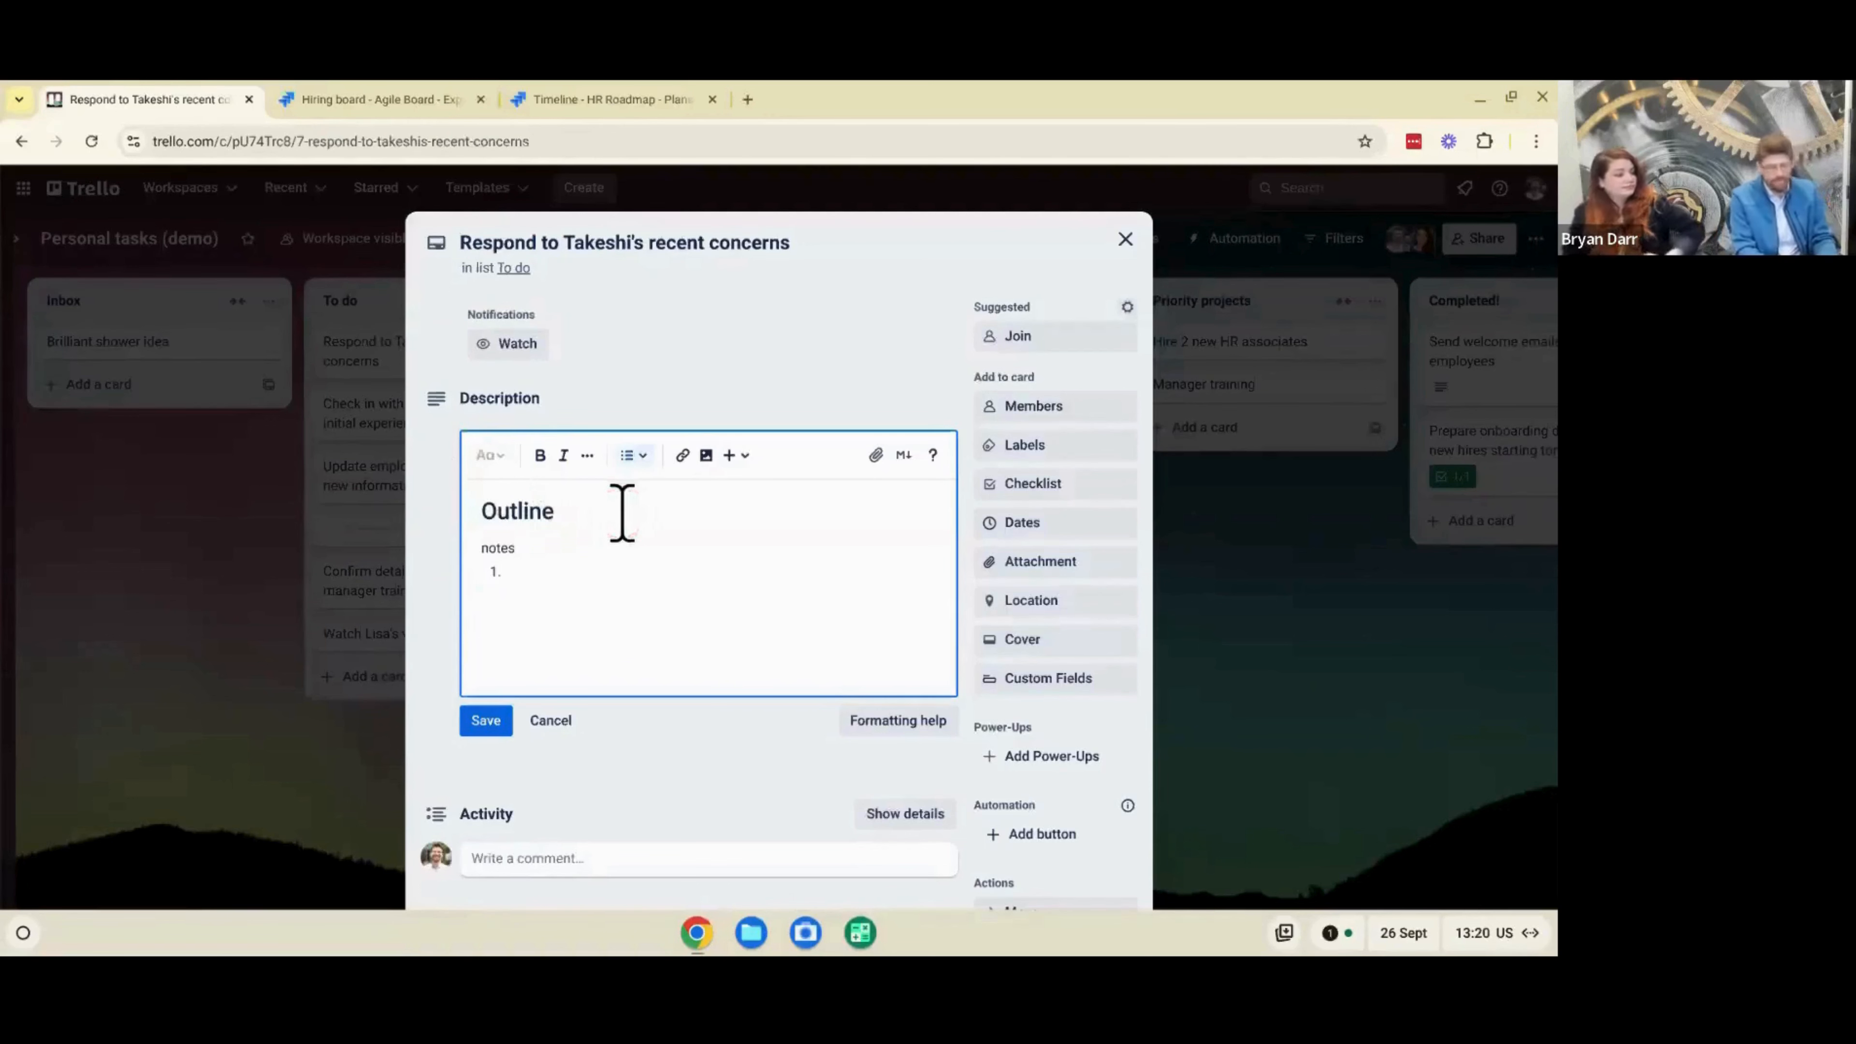
pyautogui.press('BackSpace')
pyautogui.write('1.')
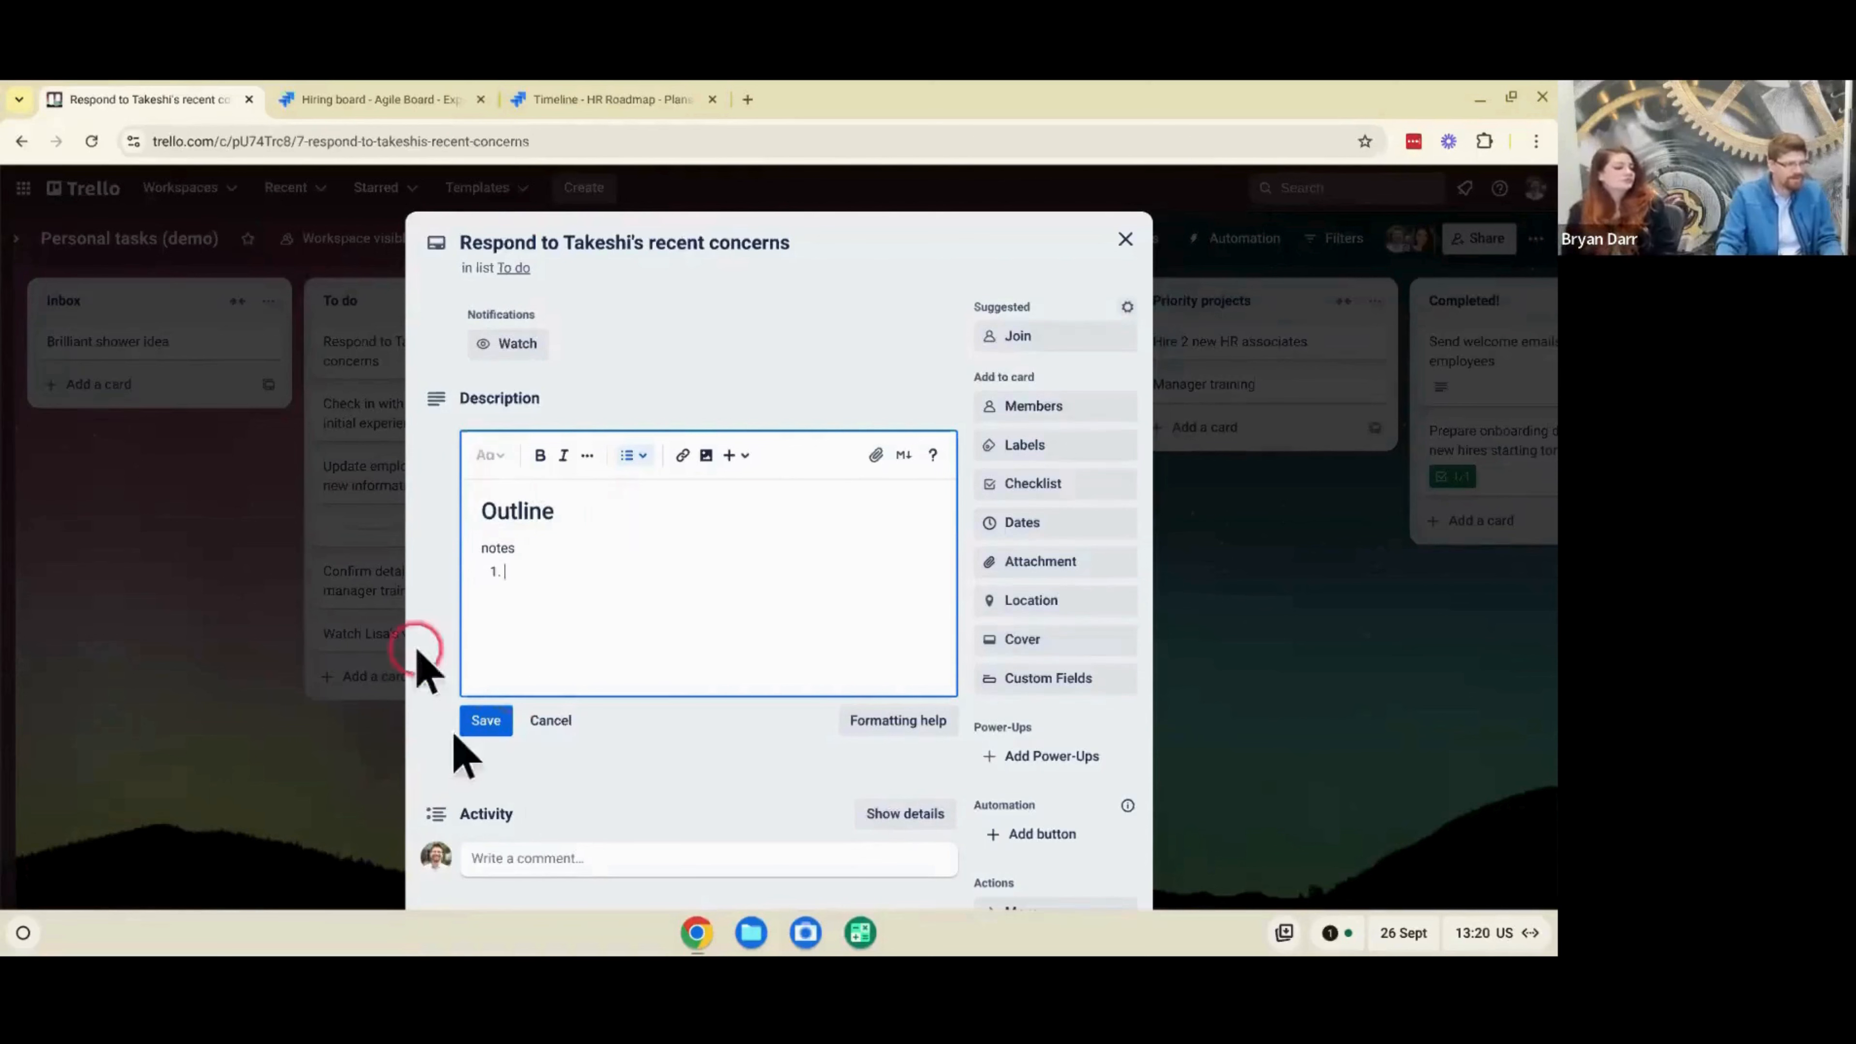
pyautogui.click(503, 721)
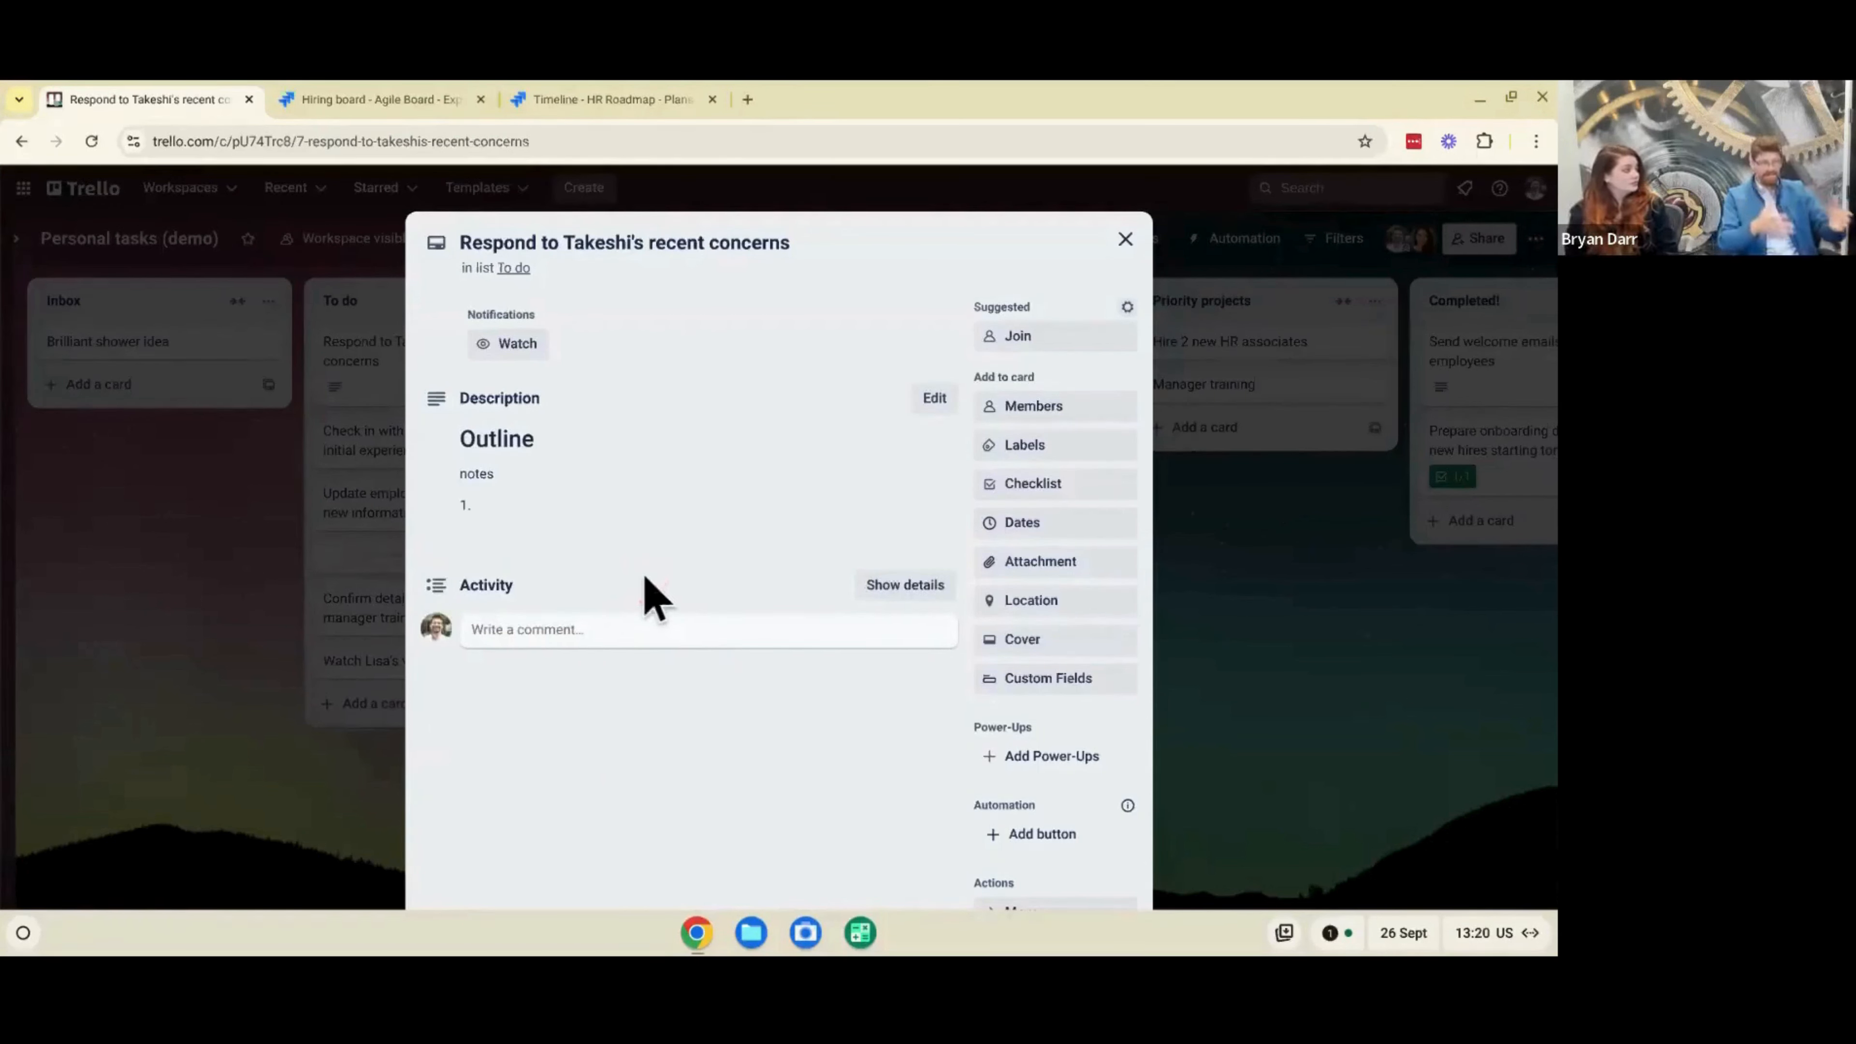
# - Look at the card's comment editor and show its detailed activity history
pyautogui.click(637, 630)
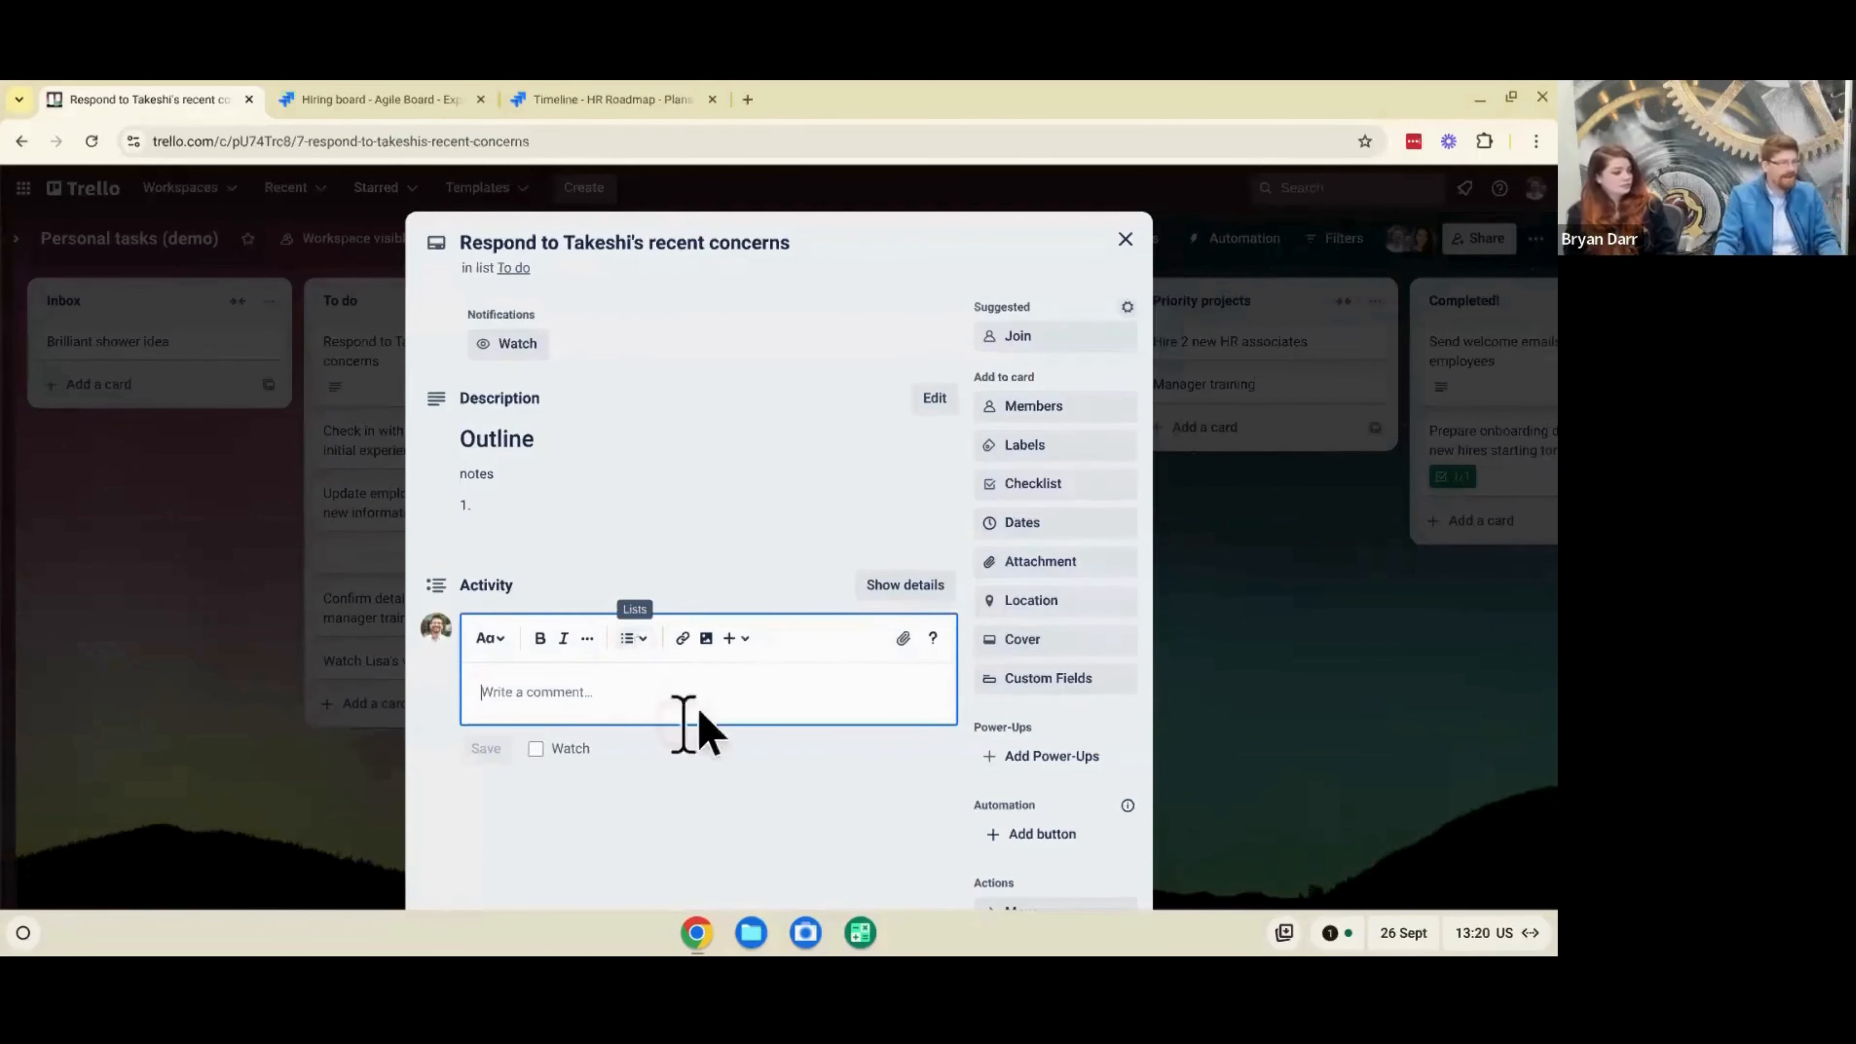
pyautogui.click(854, 817)
pyautogui.click(904, 585)
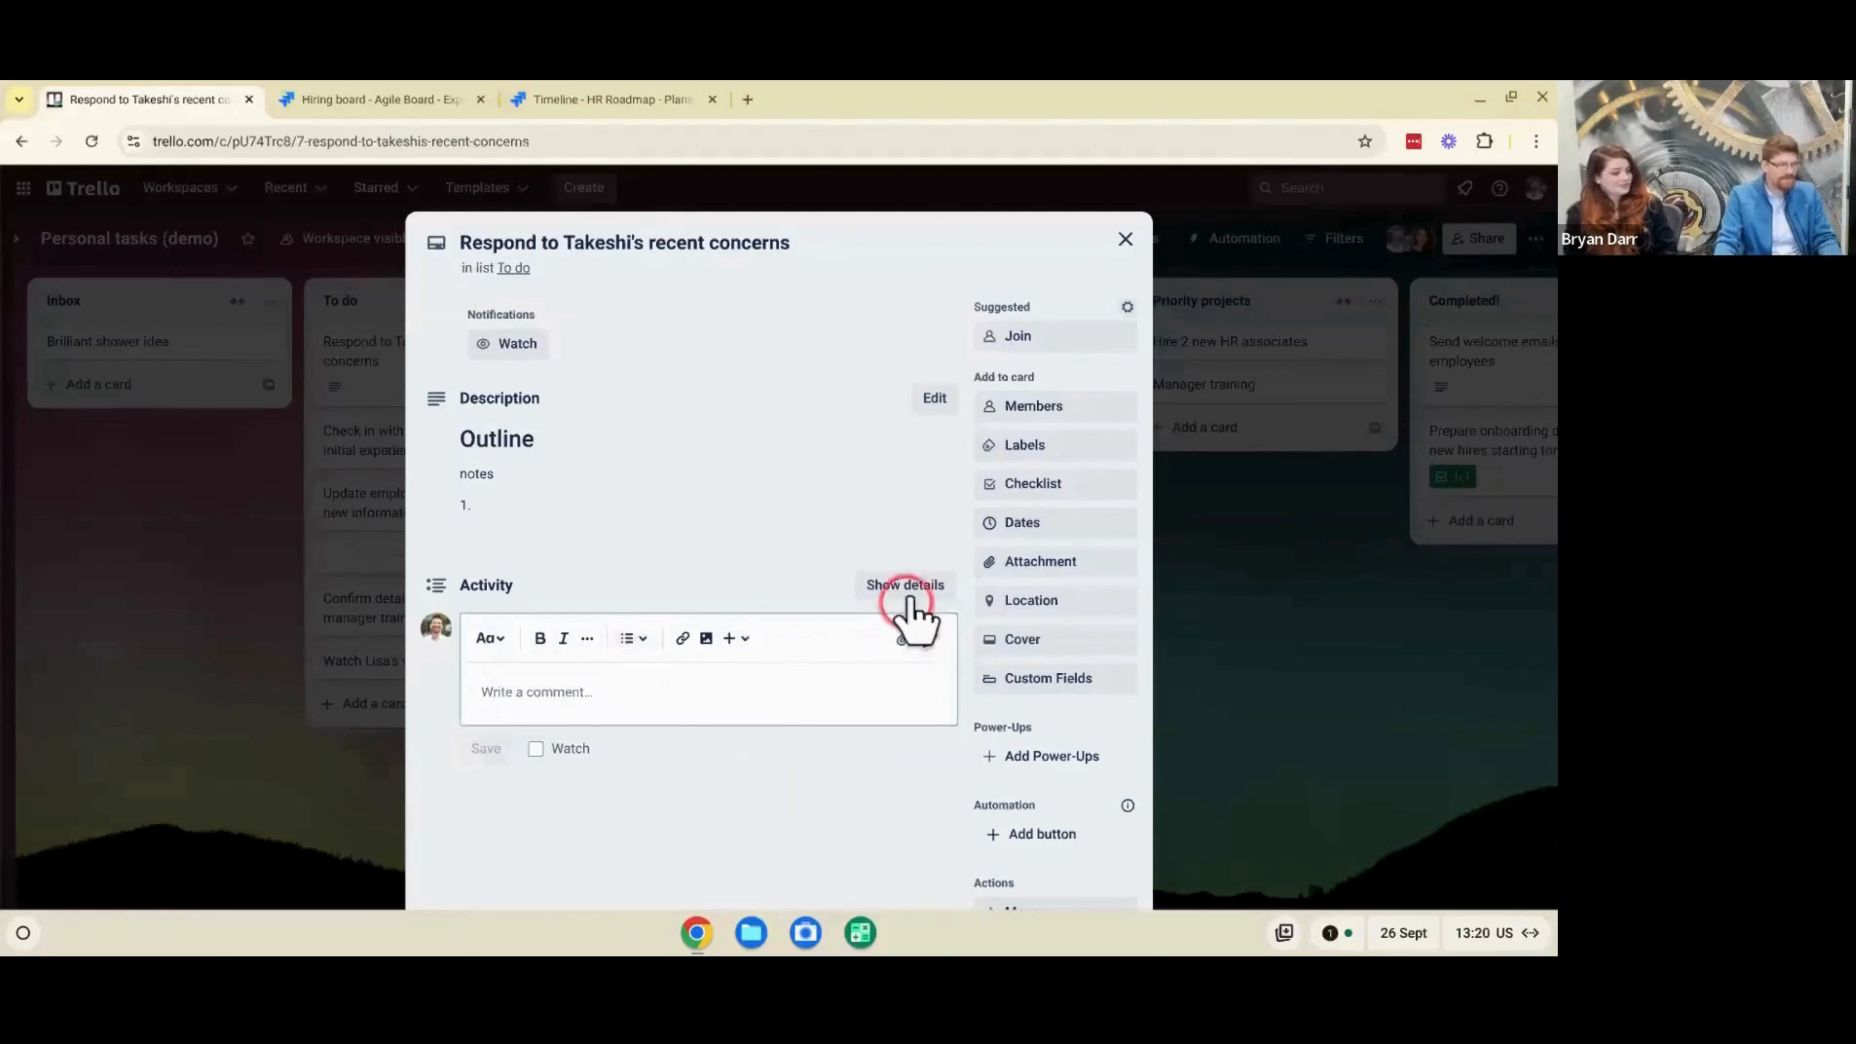
pyautogui.click(703, 820)
pyautogui.scroll(-3, 705, 823)
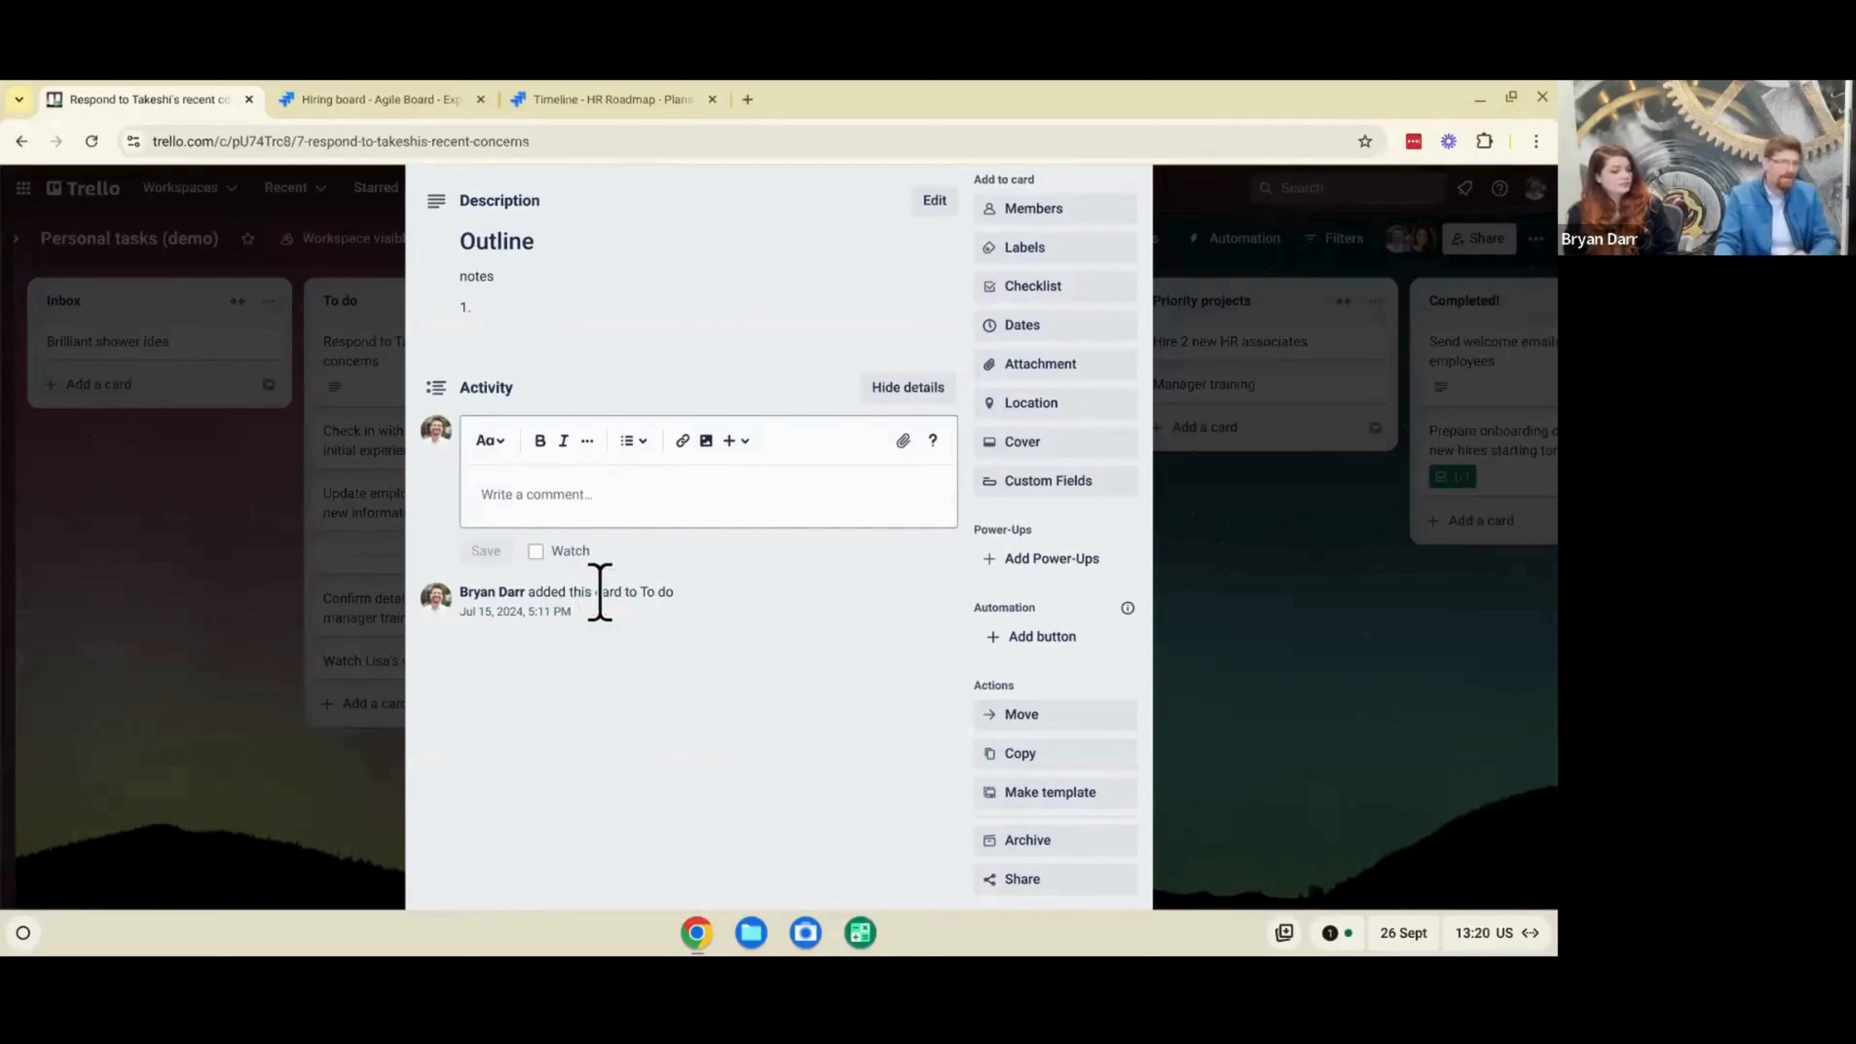
pyautogui.click(567, 614)
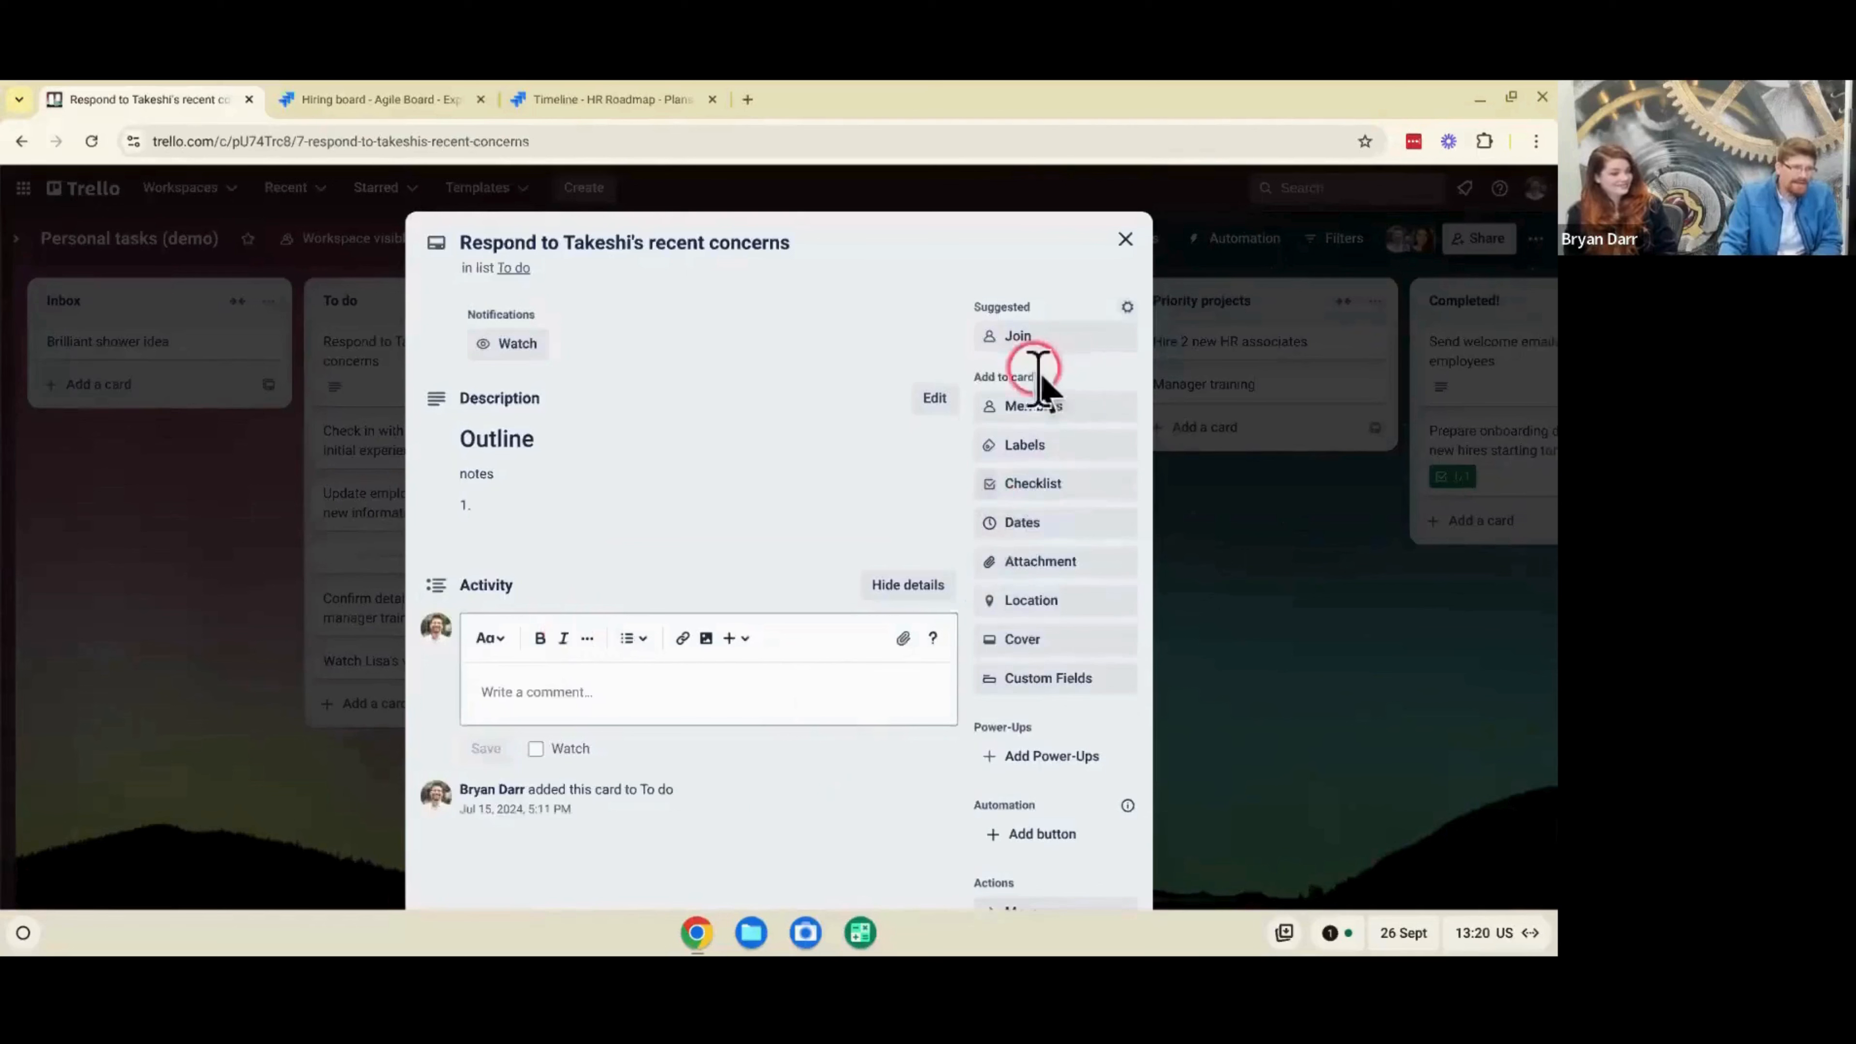
pyautogui.click(1022, 404)
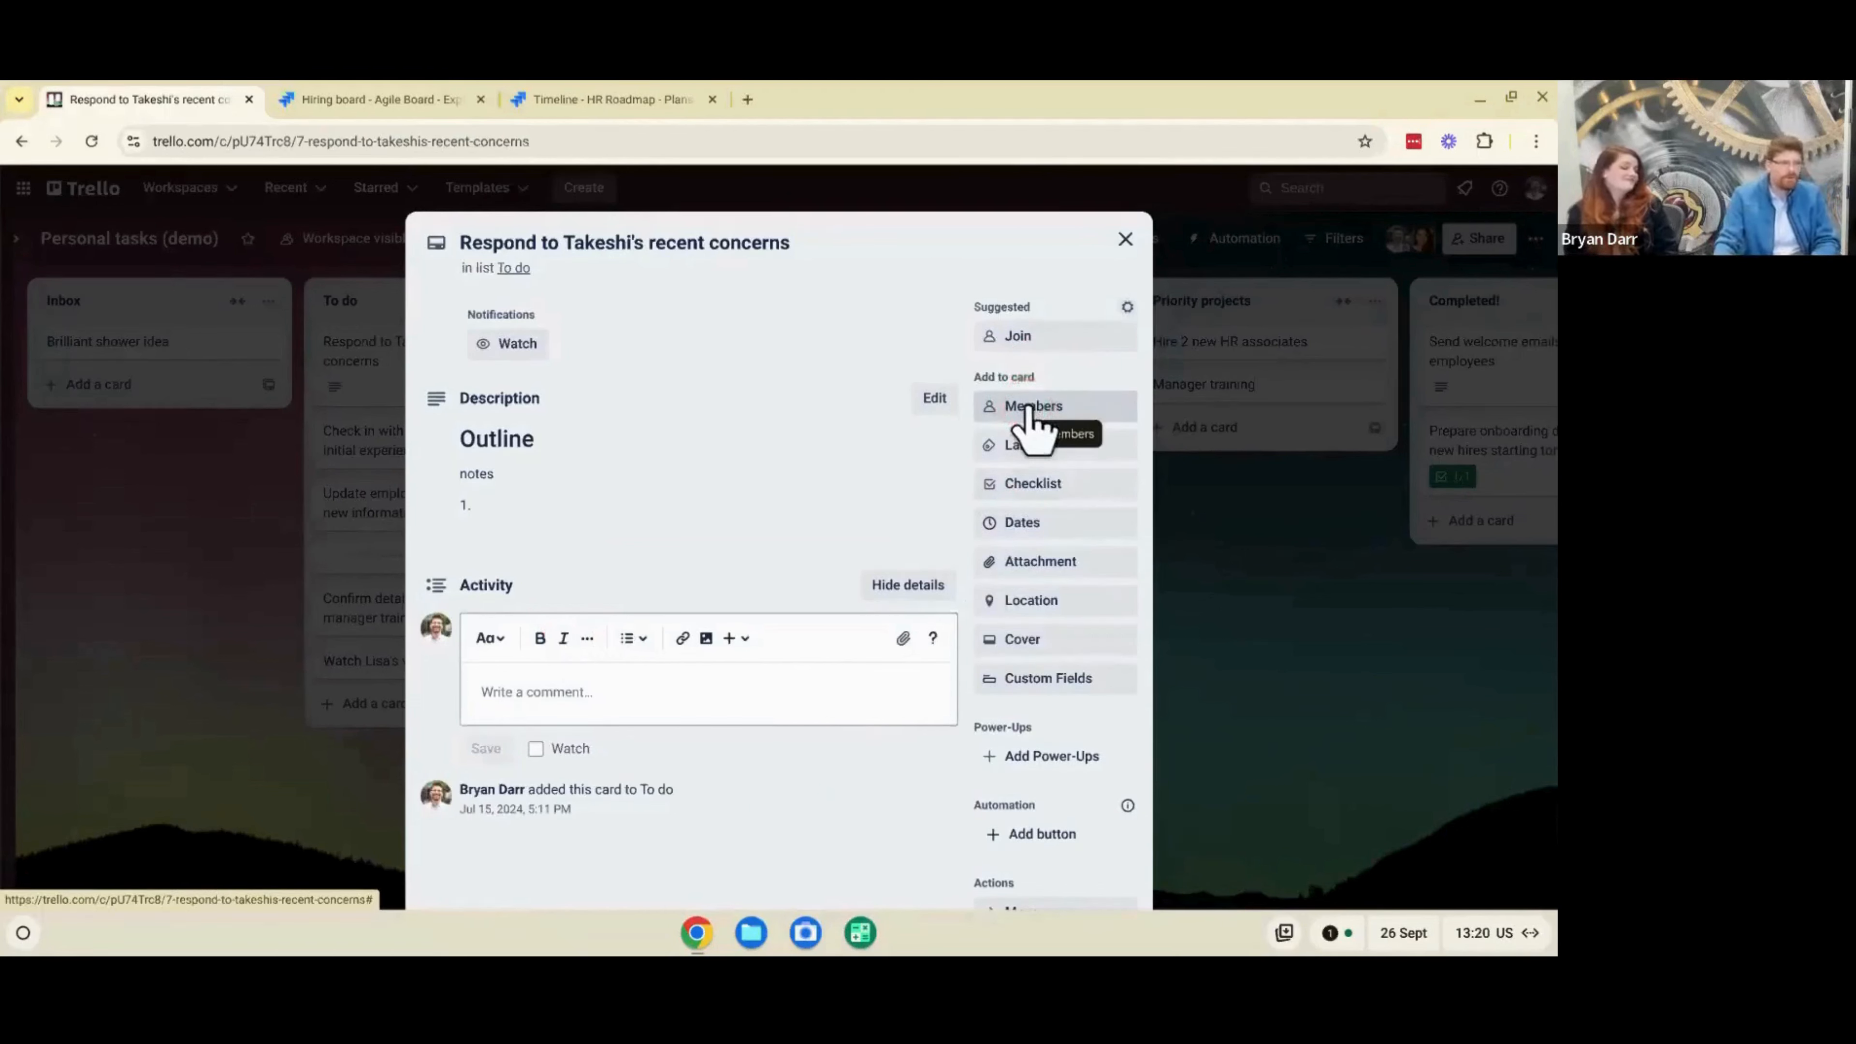
# - Add a checklist titled "Checklist" with the entries Item 1 and Item 2, and mark Item 2 as complete
pyautogui.click(1091, 484)
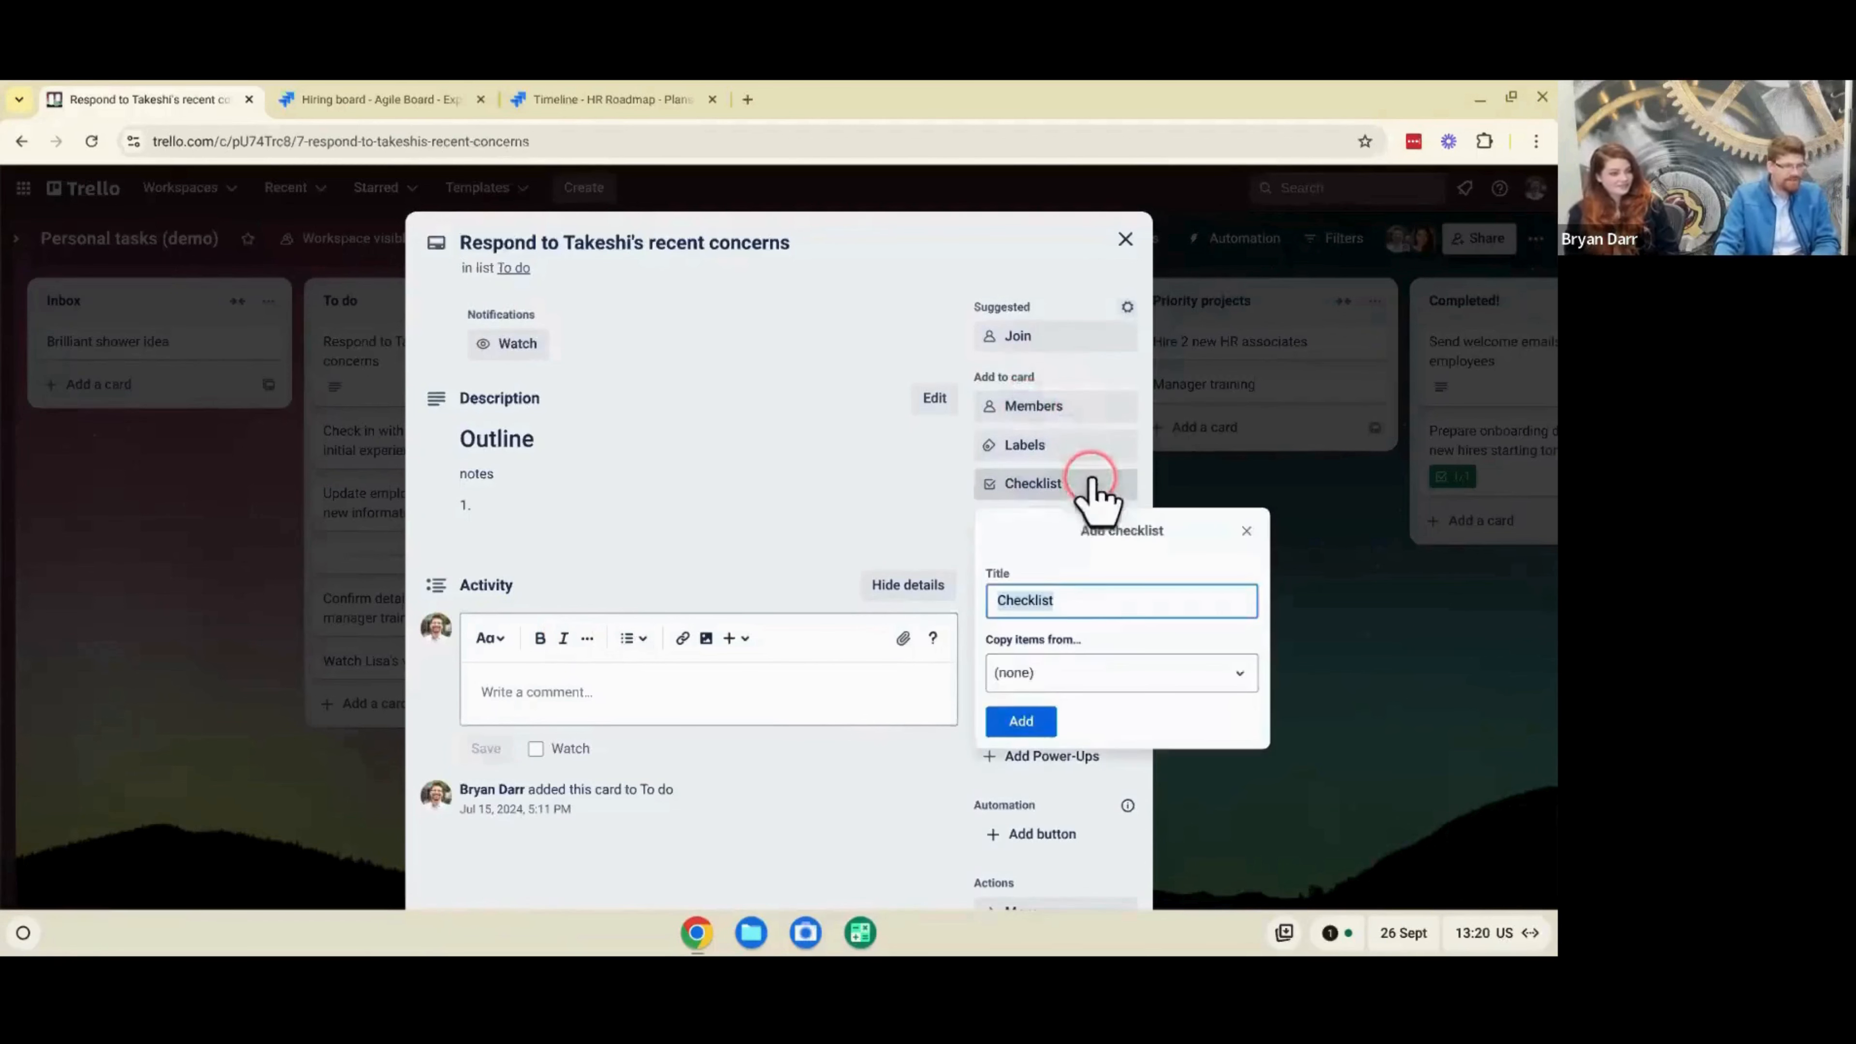
pyautogui.click(1051, 722)
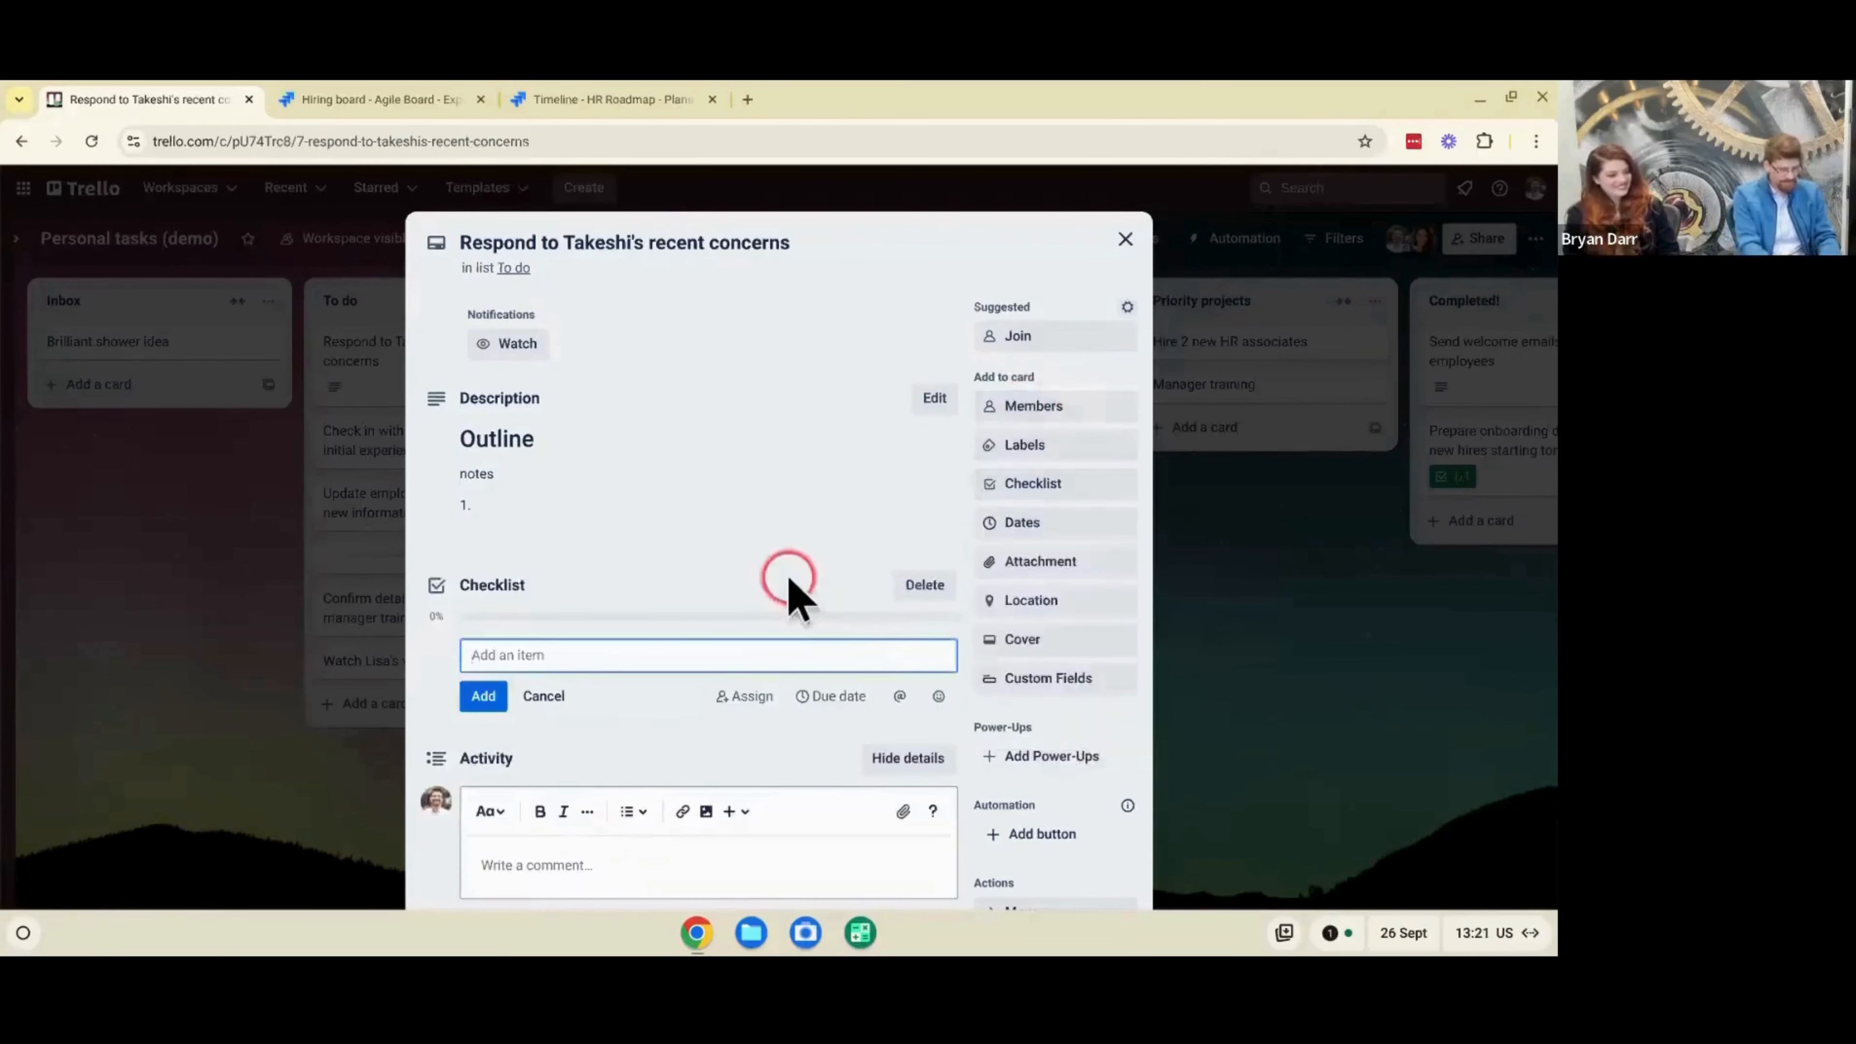
pyautogui.write('item 1')
pyautogui.press('Return')
pyautogui.write('Item 2')
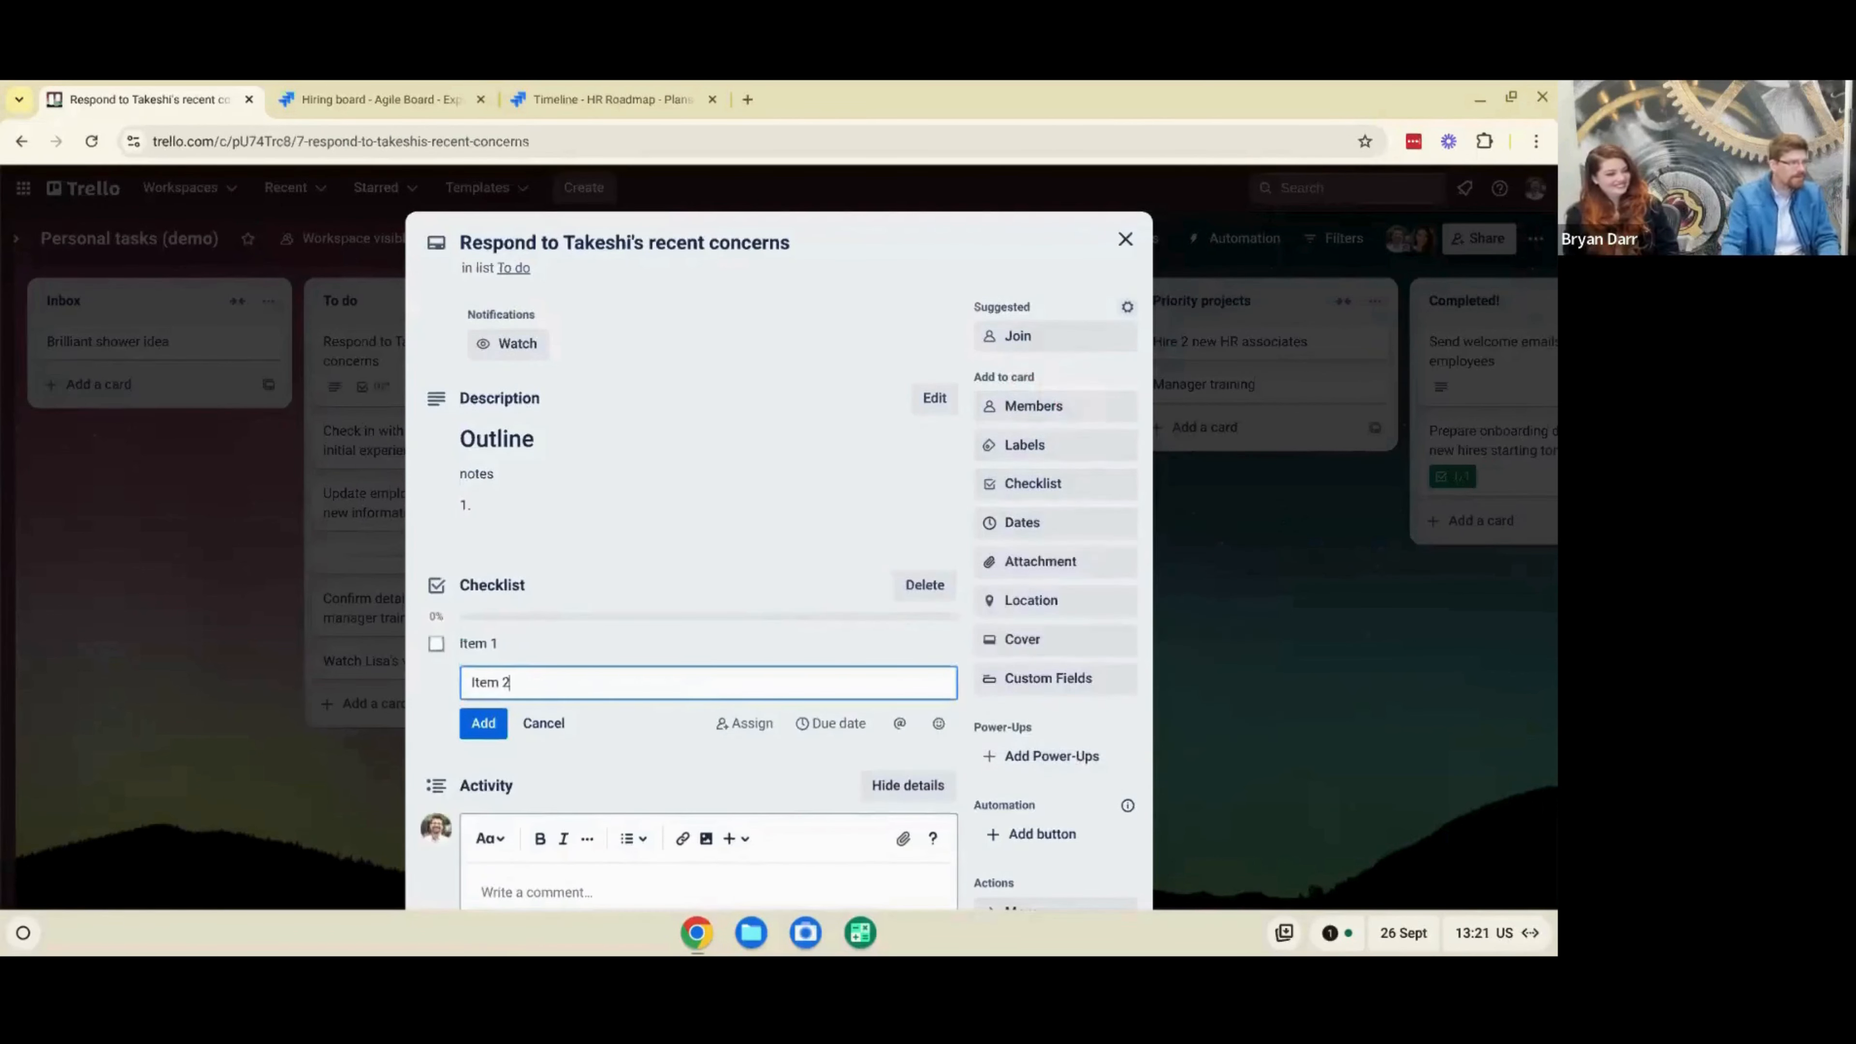
pyautogui.press('Return')
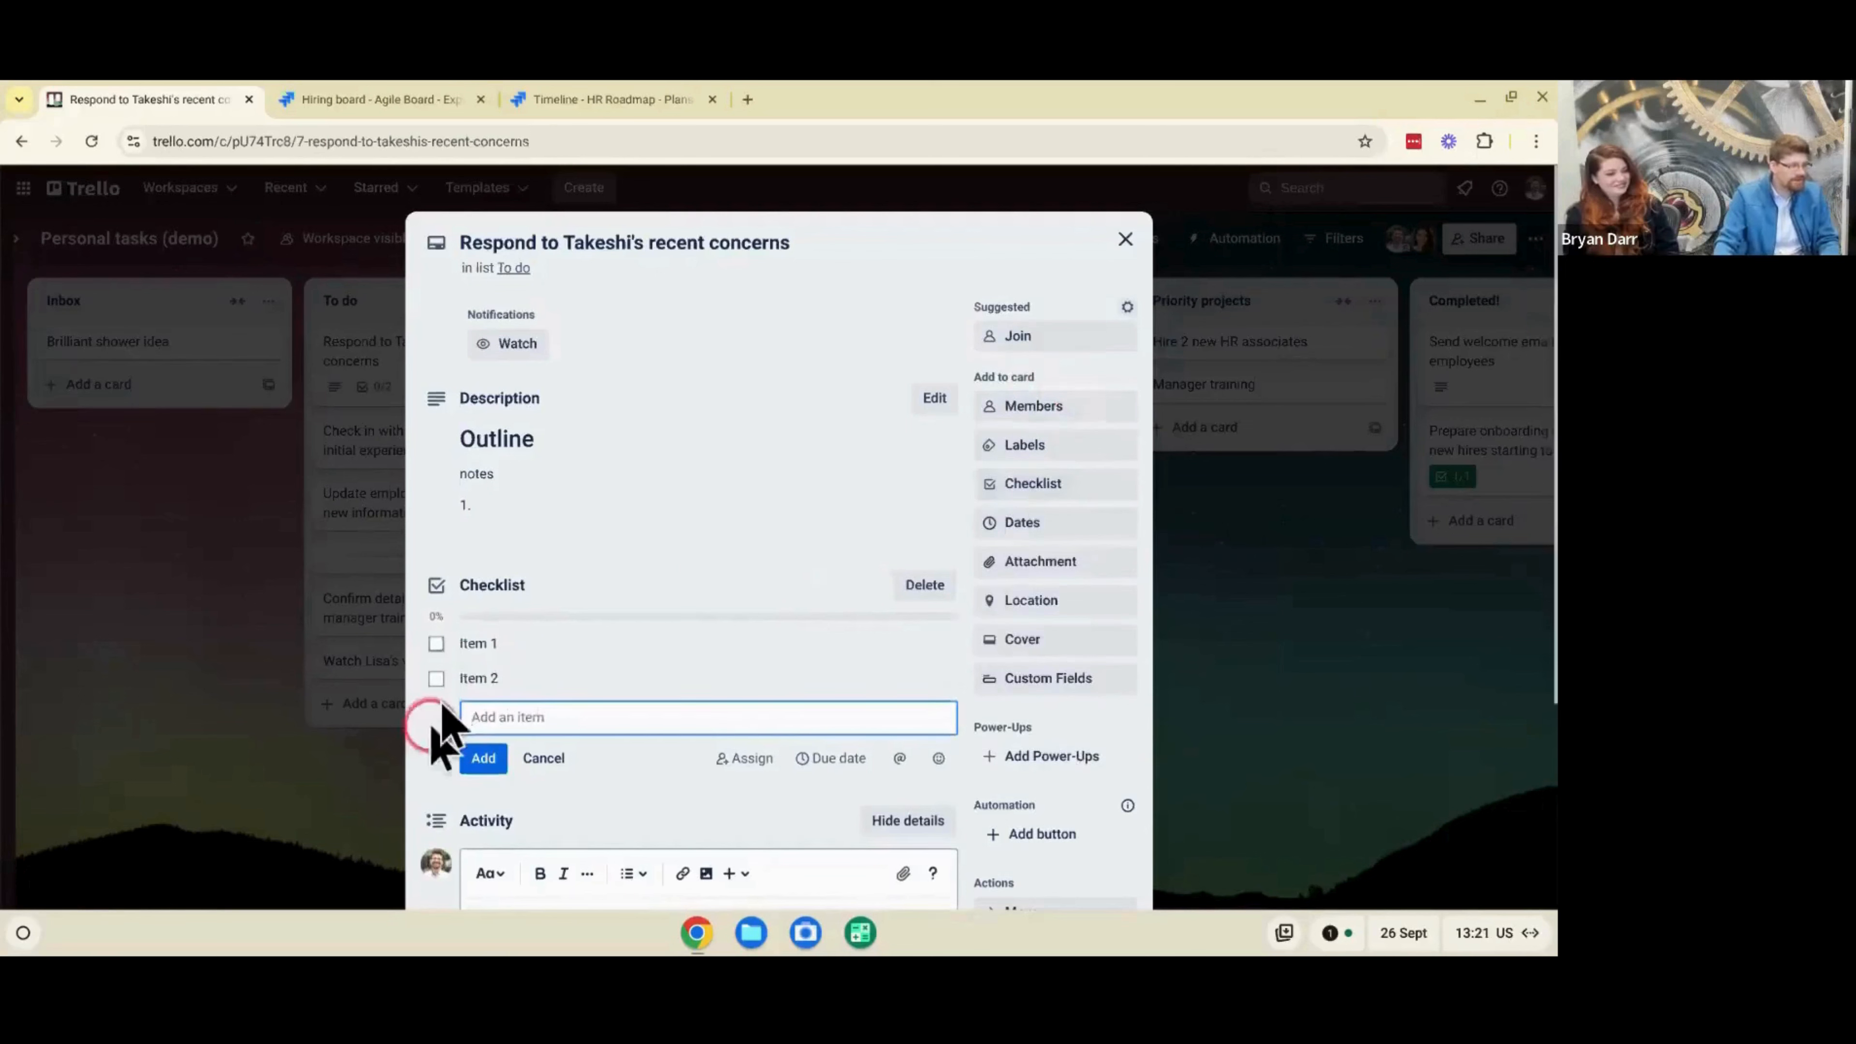
pyautogui.click(436, 679)
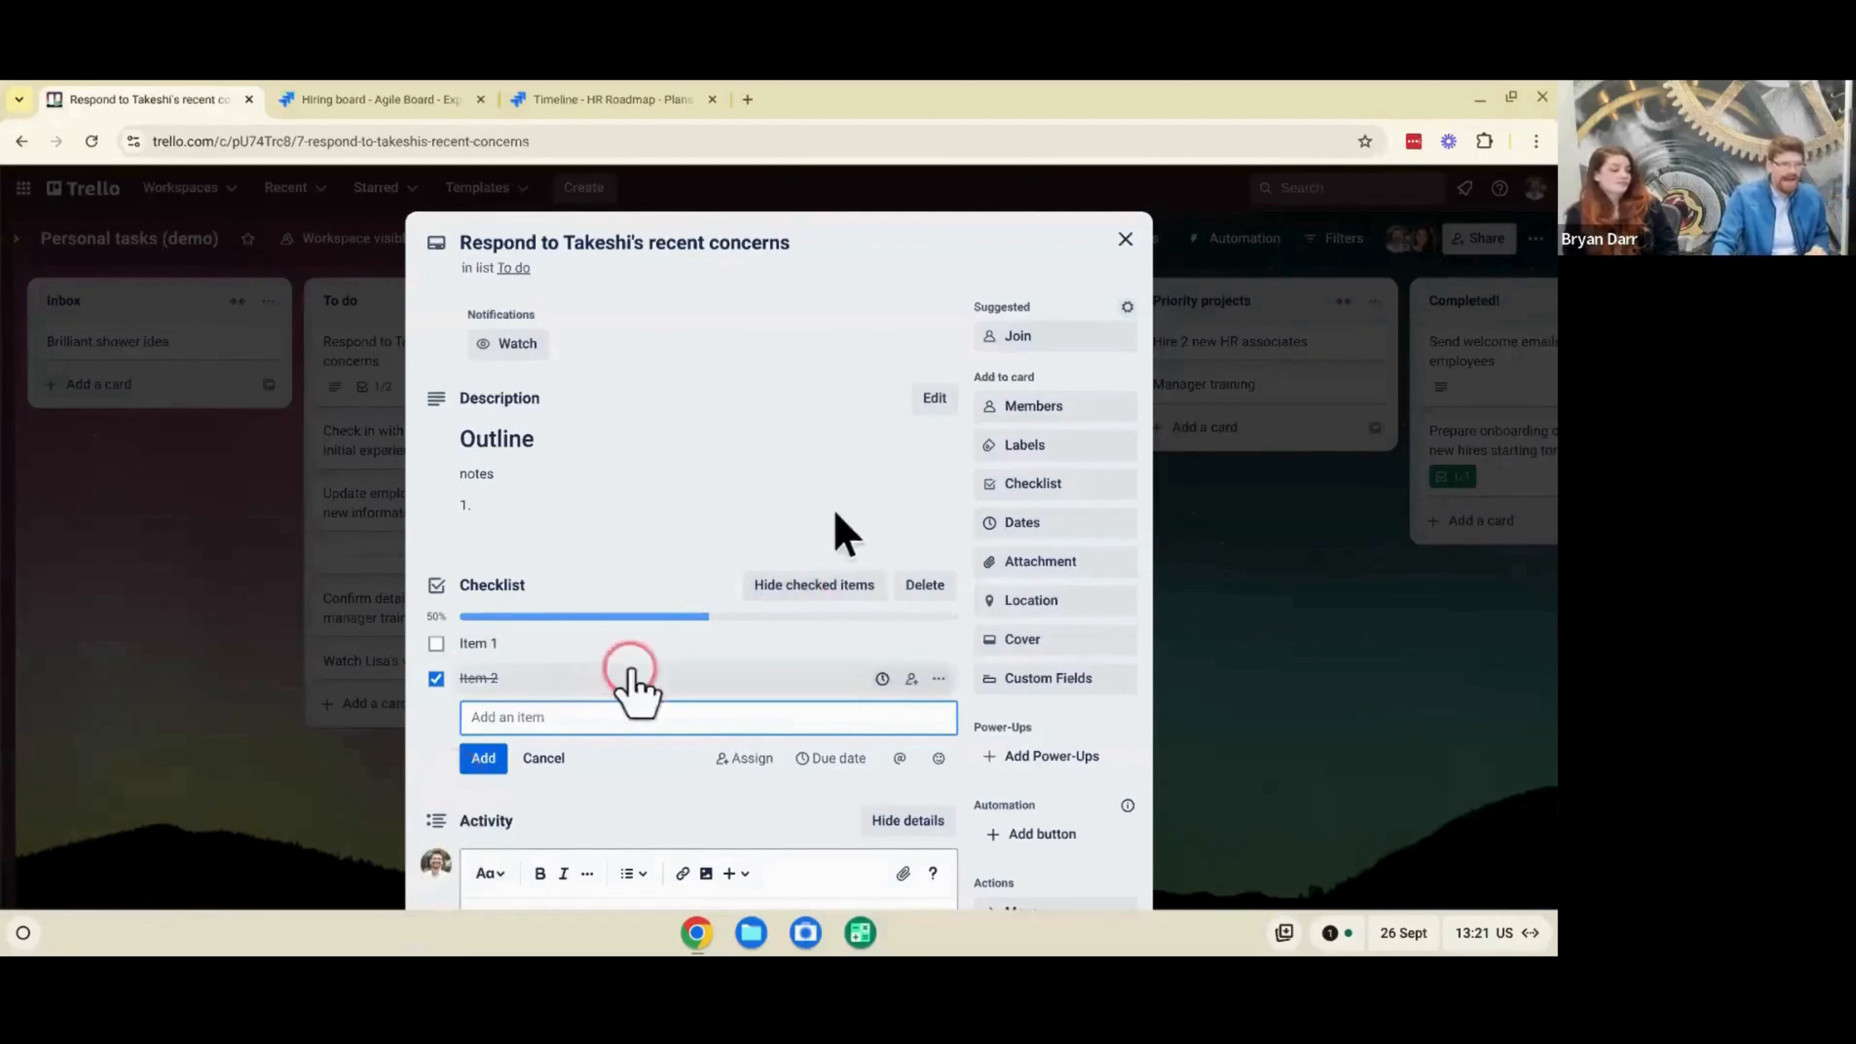
# - Review the card's date settings and due date reminder options without saving a date
pyautogui.click(1039, 521)
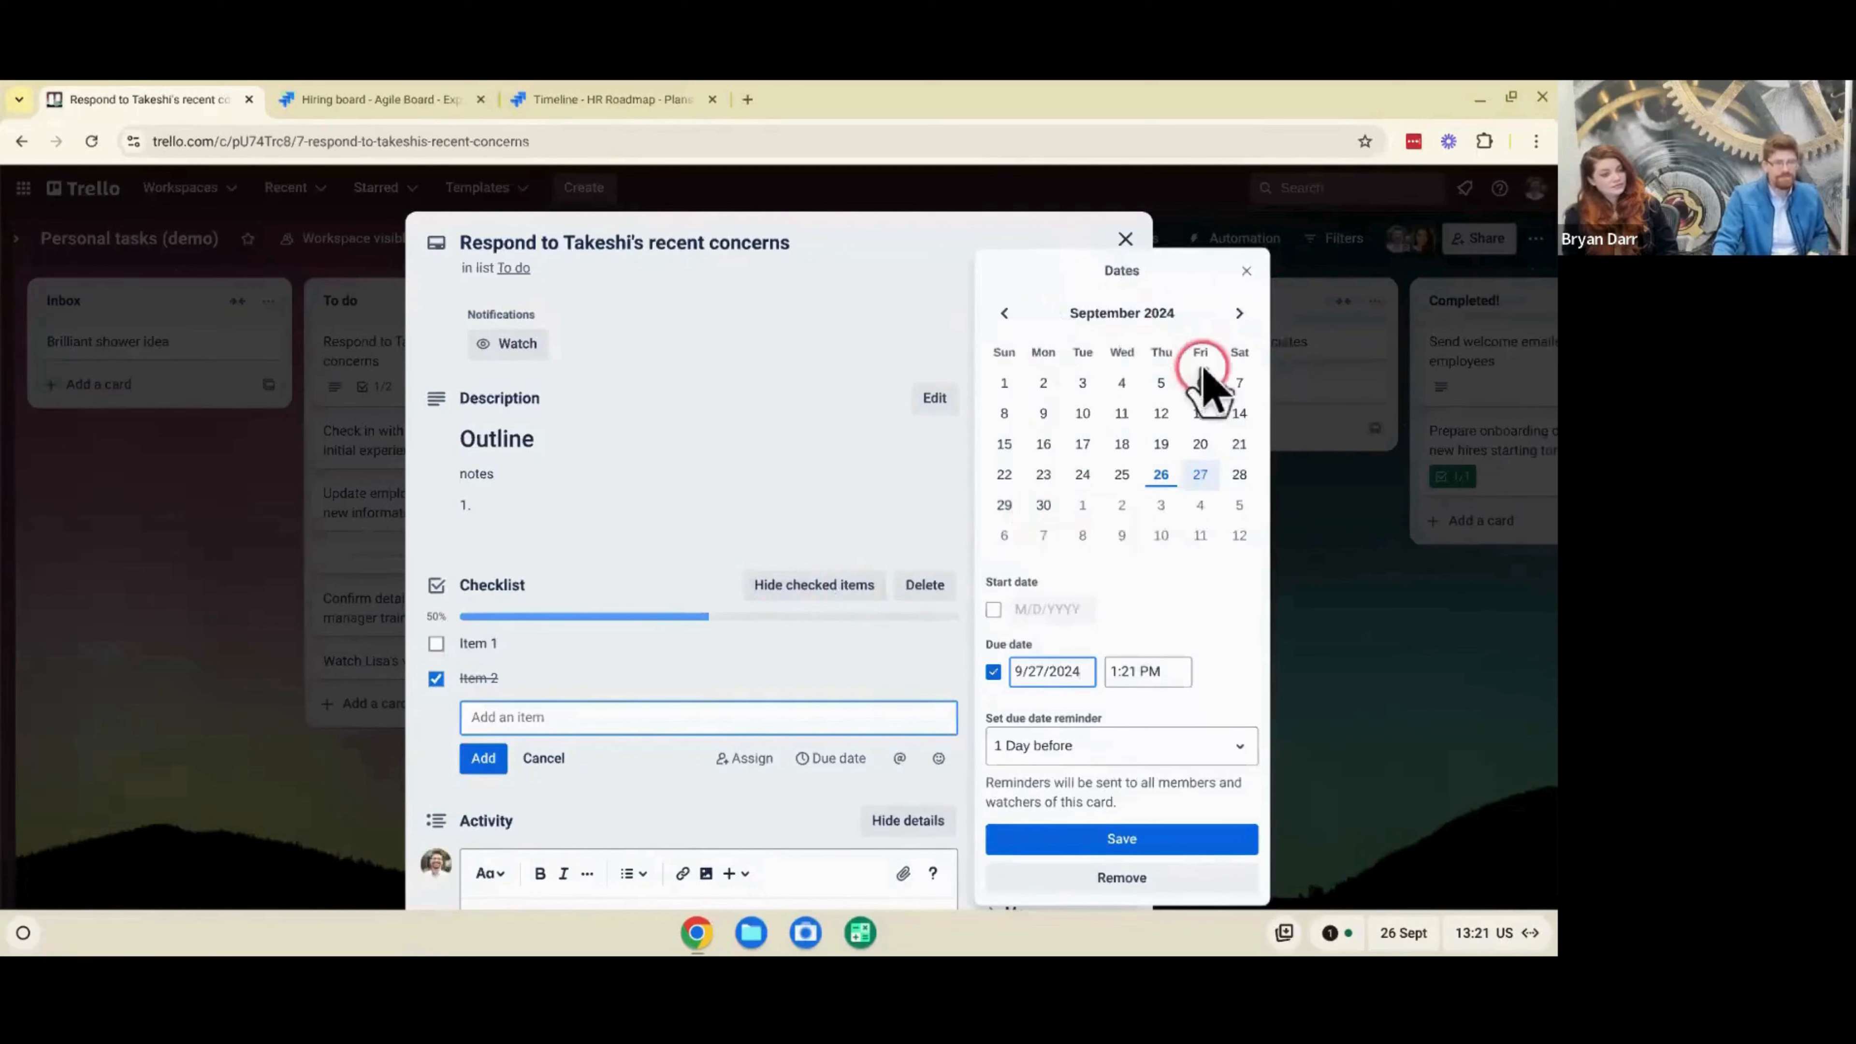
pyautogui.click(1074, 749)
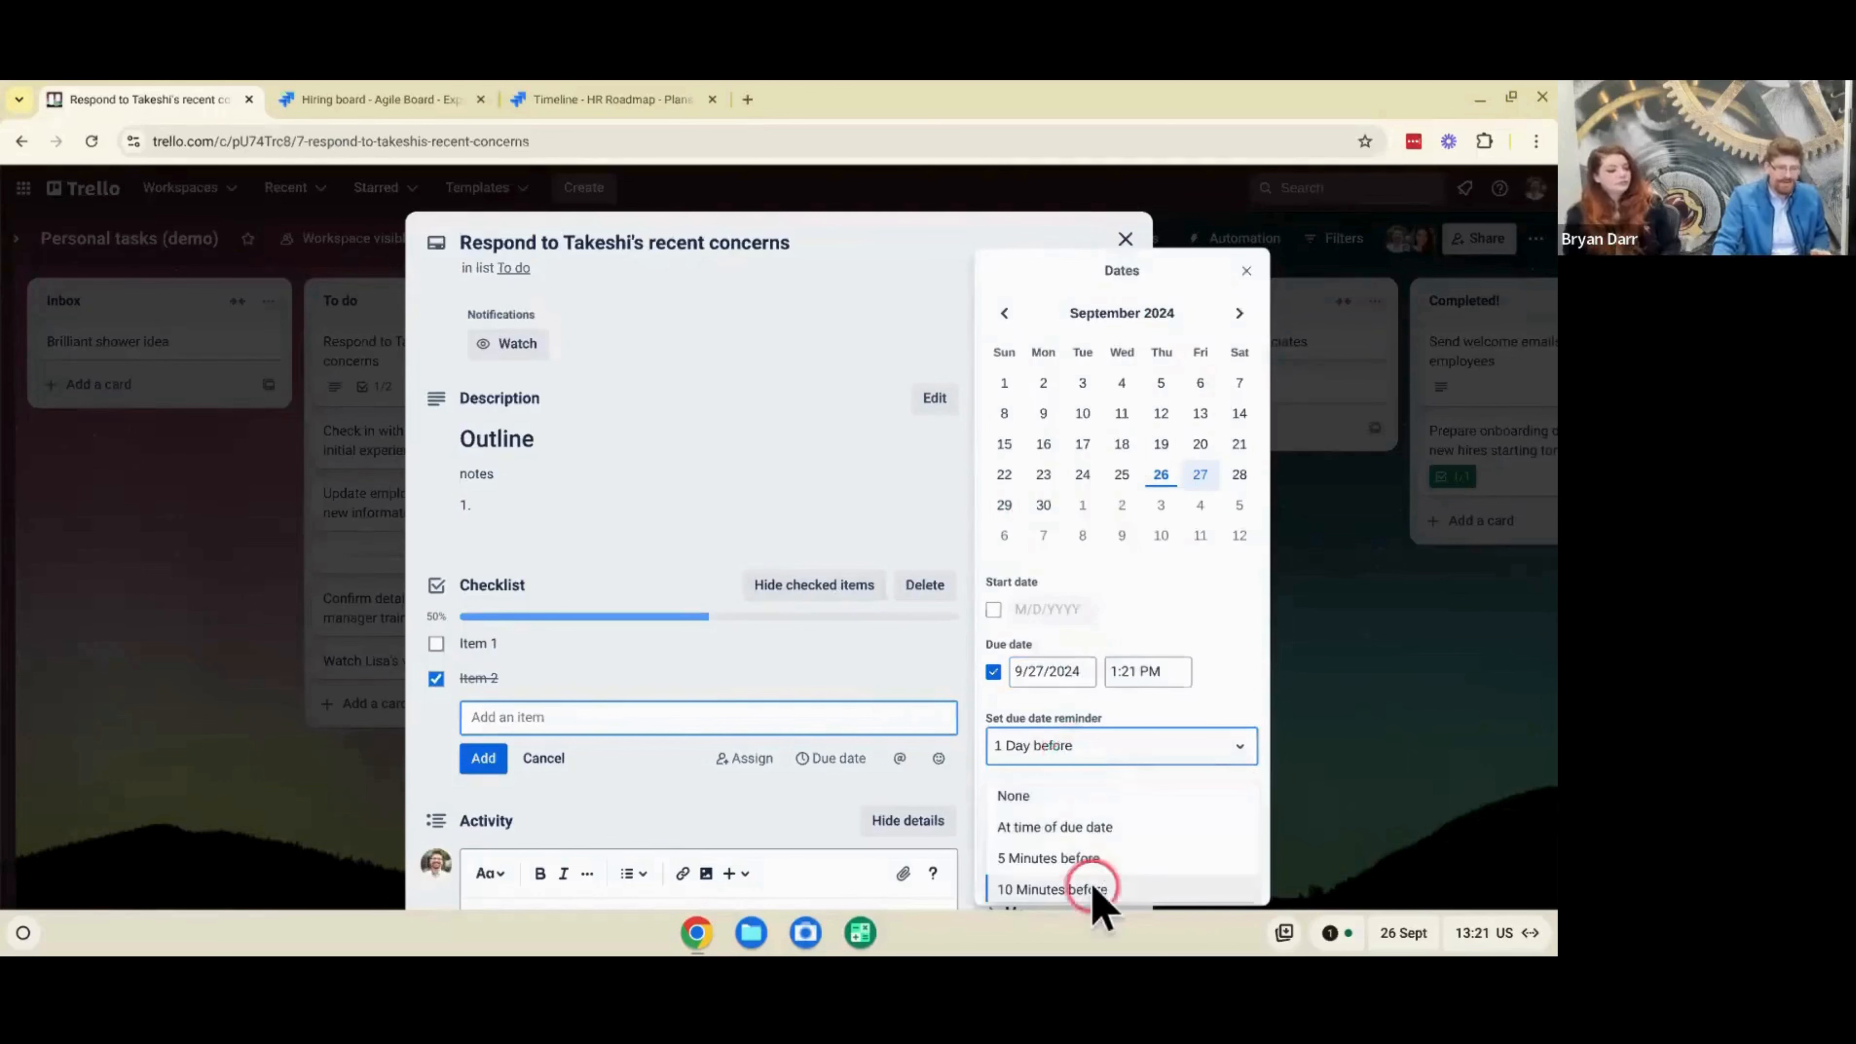
pyautogui.click(1206, 647)
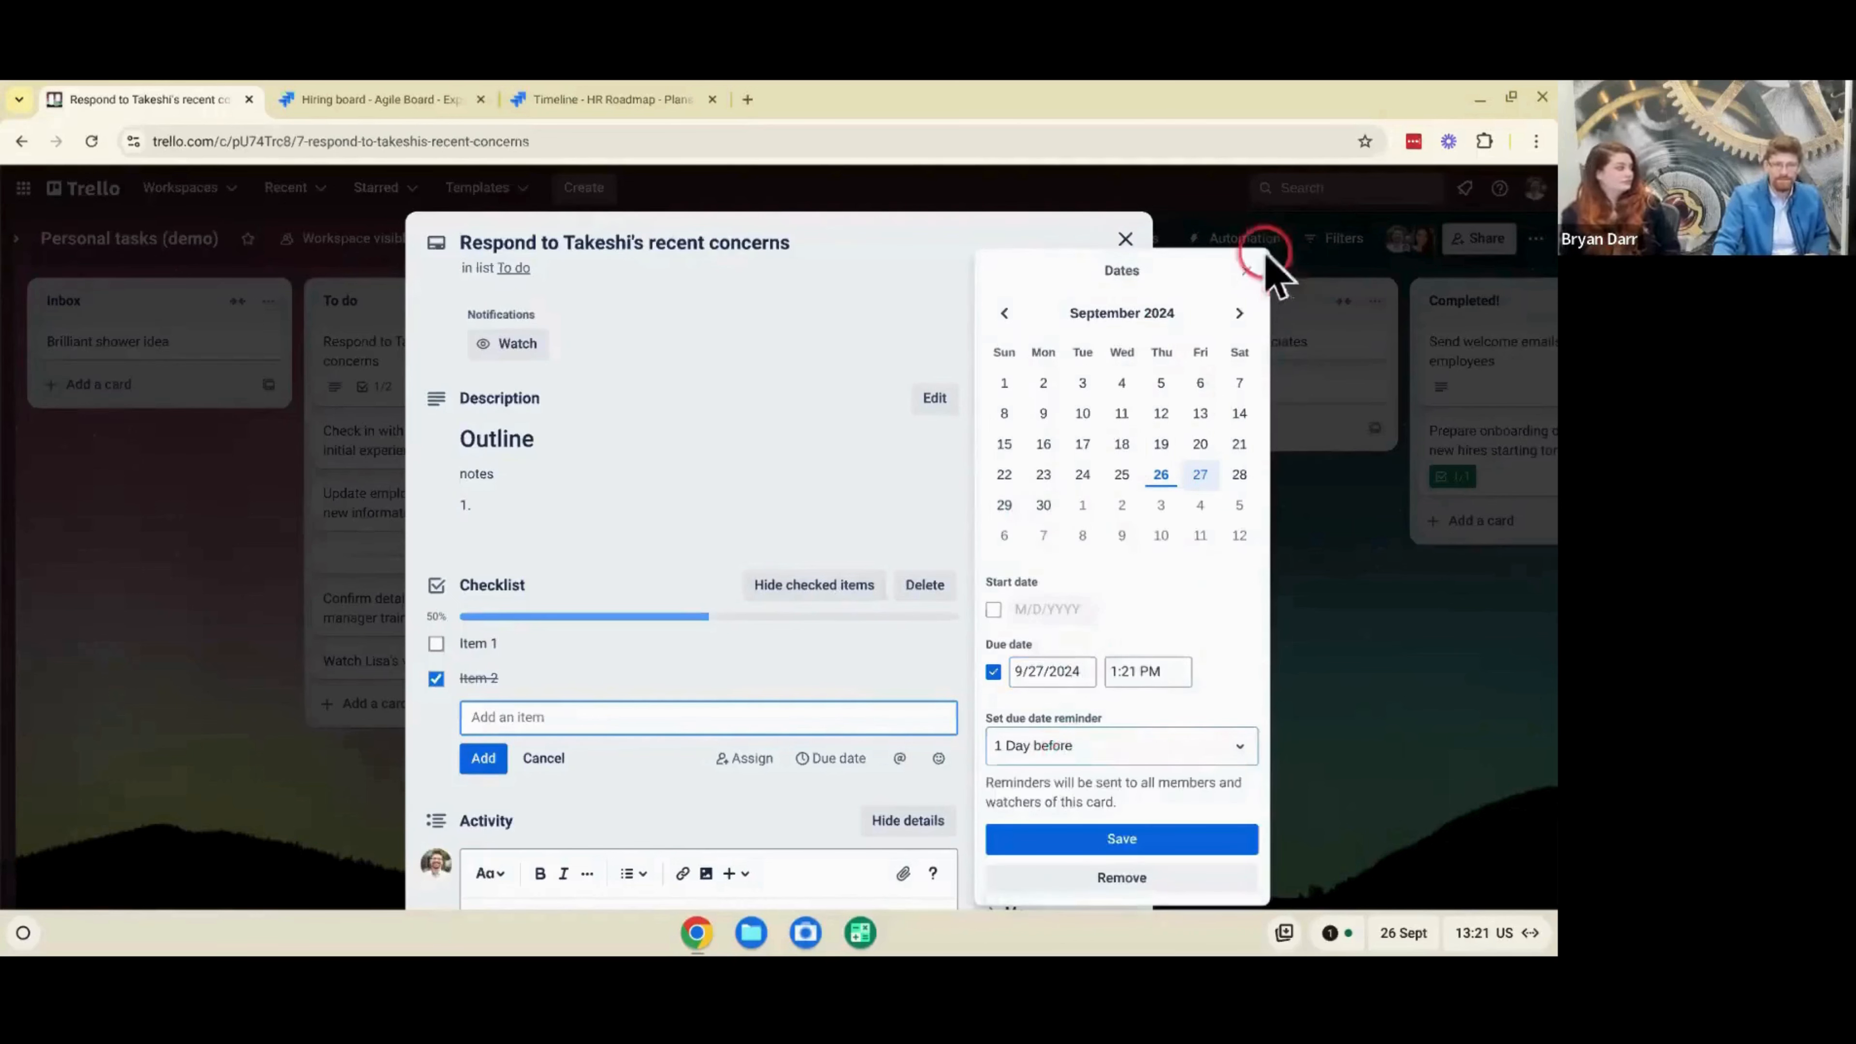
pyautogui.click(1247, 270)
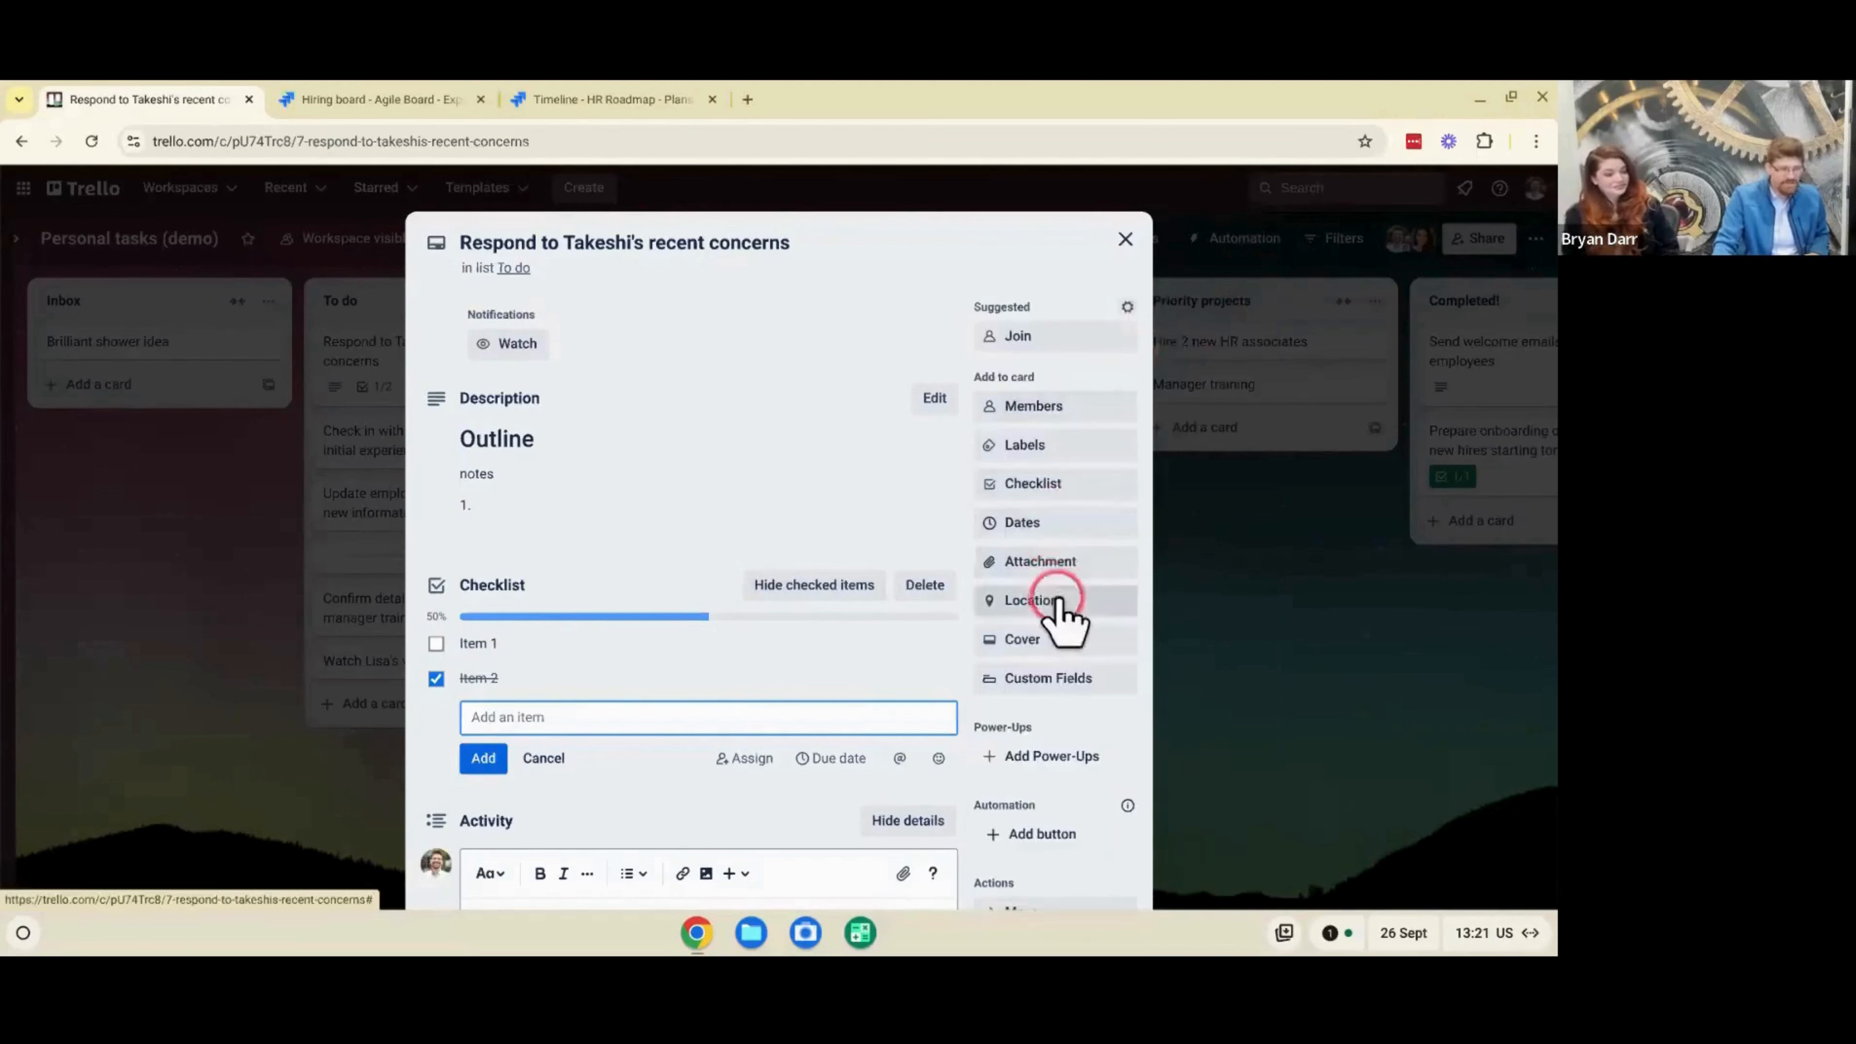
# - View the suggested custom fields for the card, and return to the board
pyautogui.click(1037, 673)
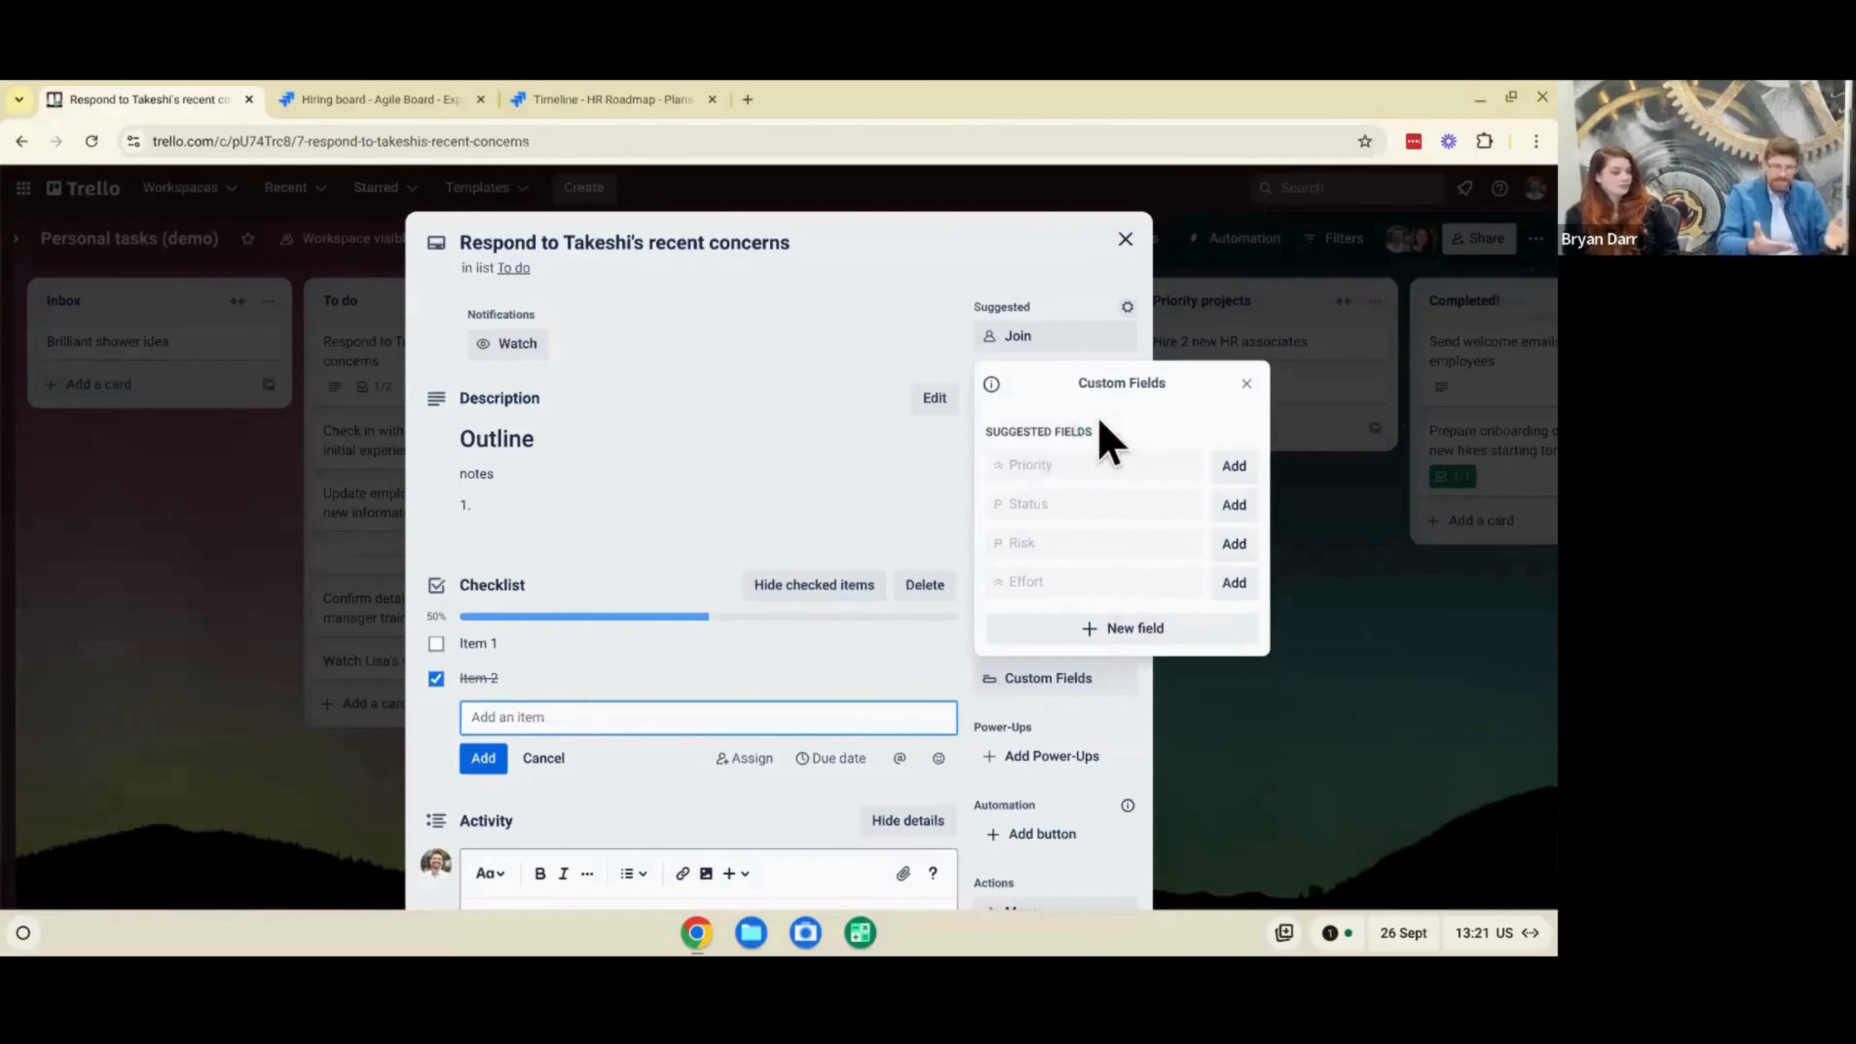
pyautogui.click(1244, 382)
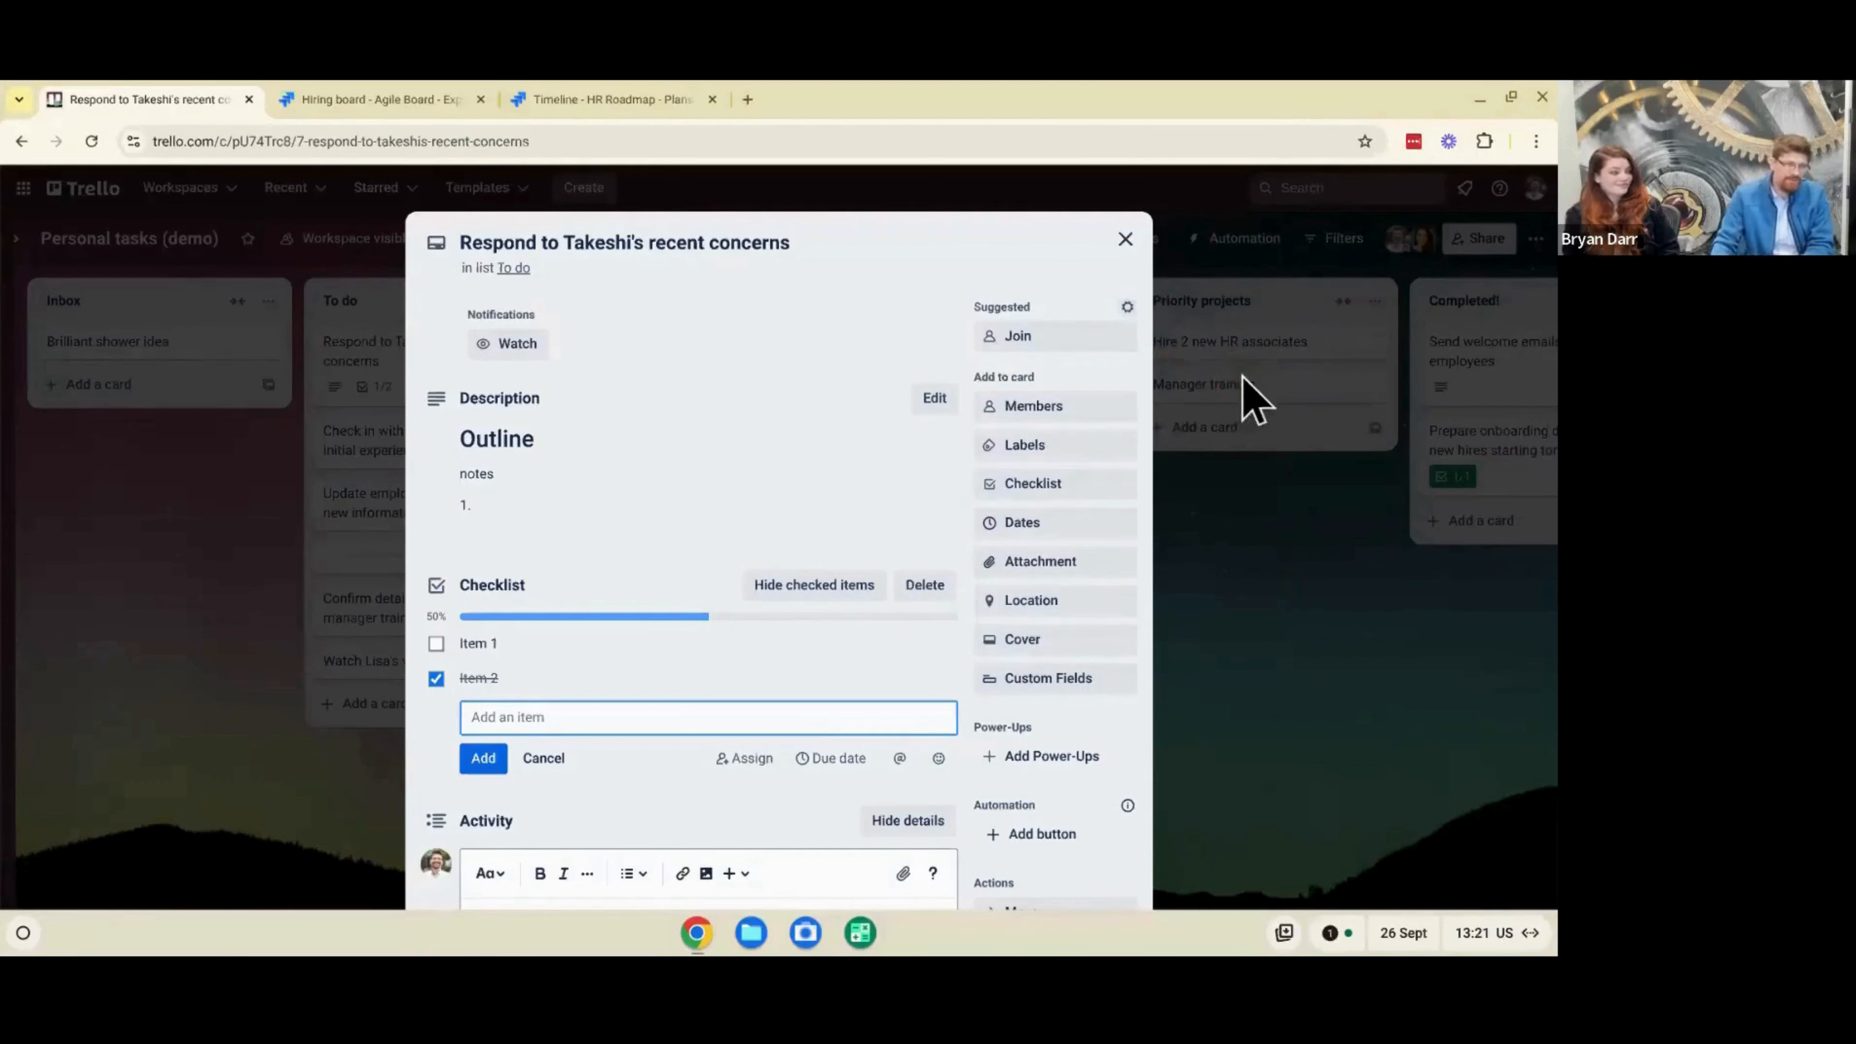
pyautogui.click(1253, 441)
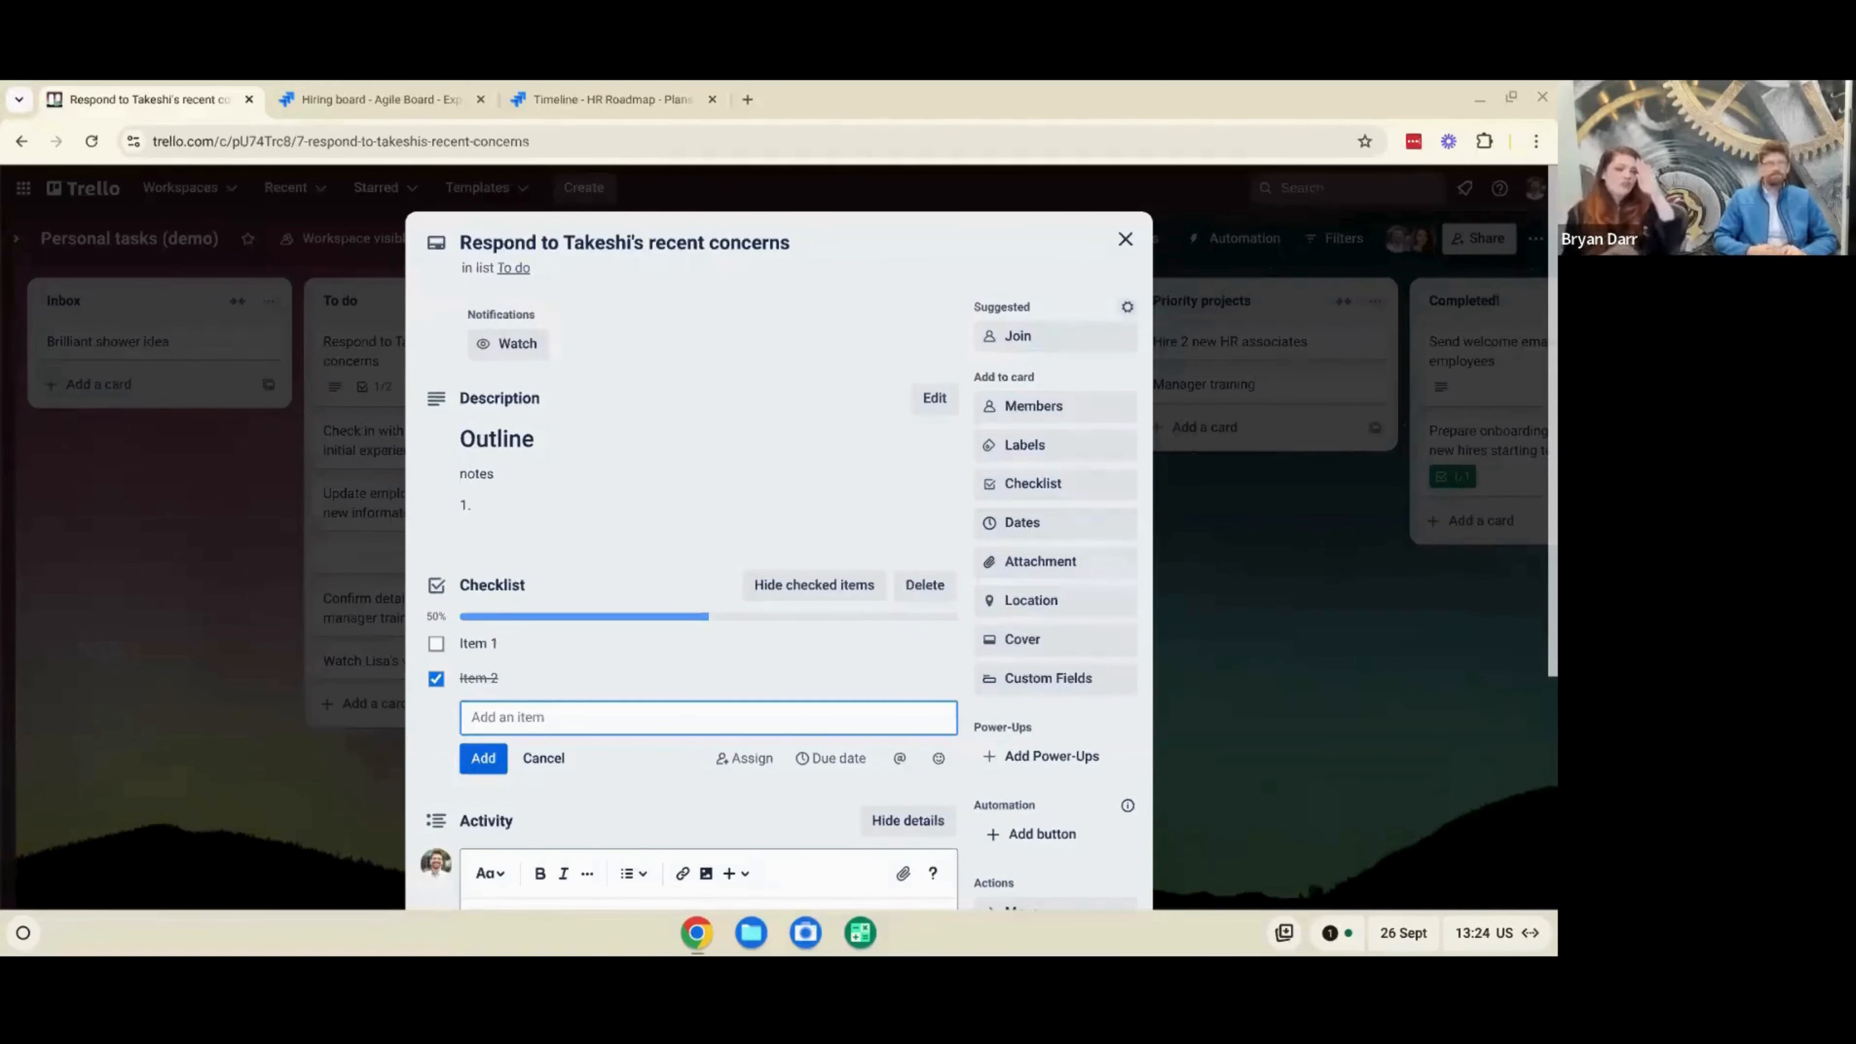
pyautogui.click(1509, 653)
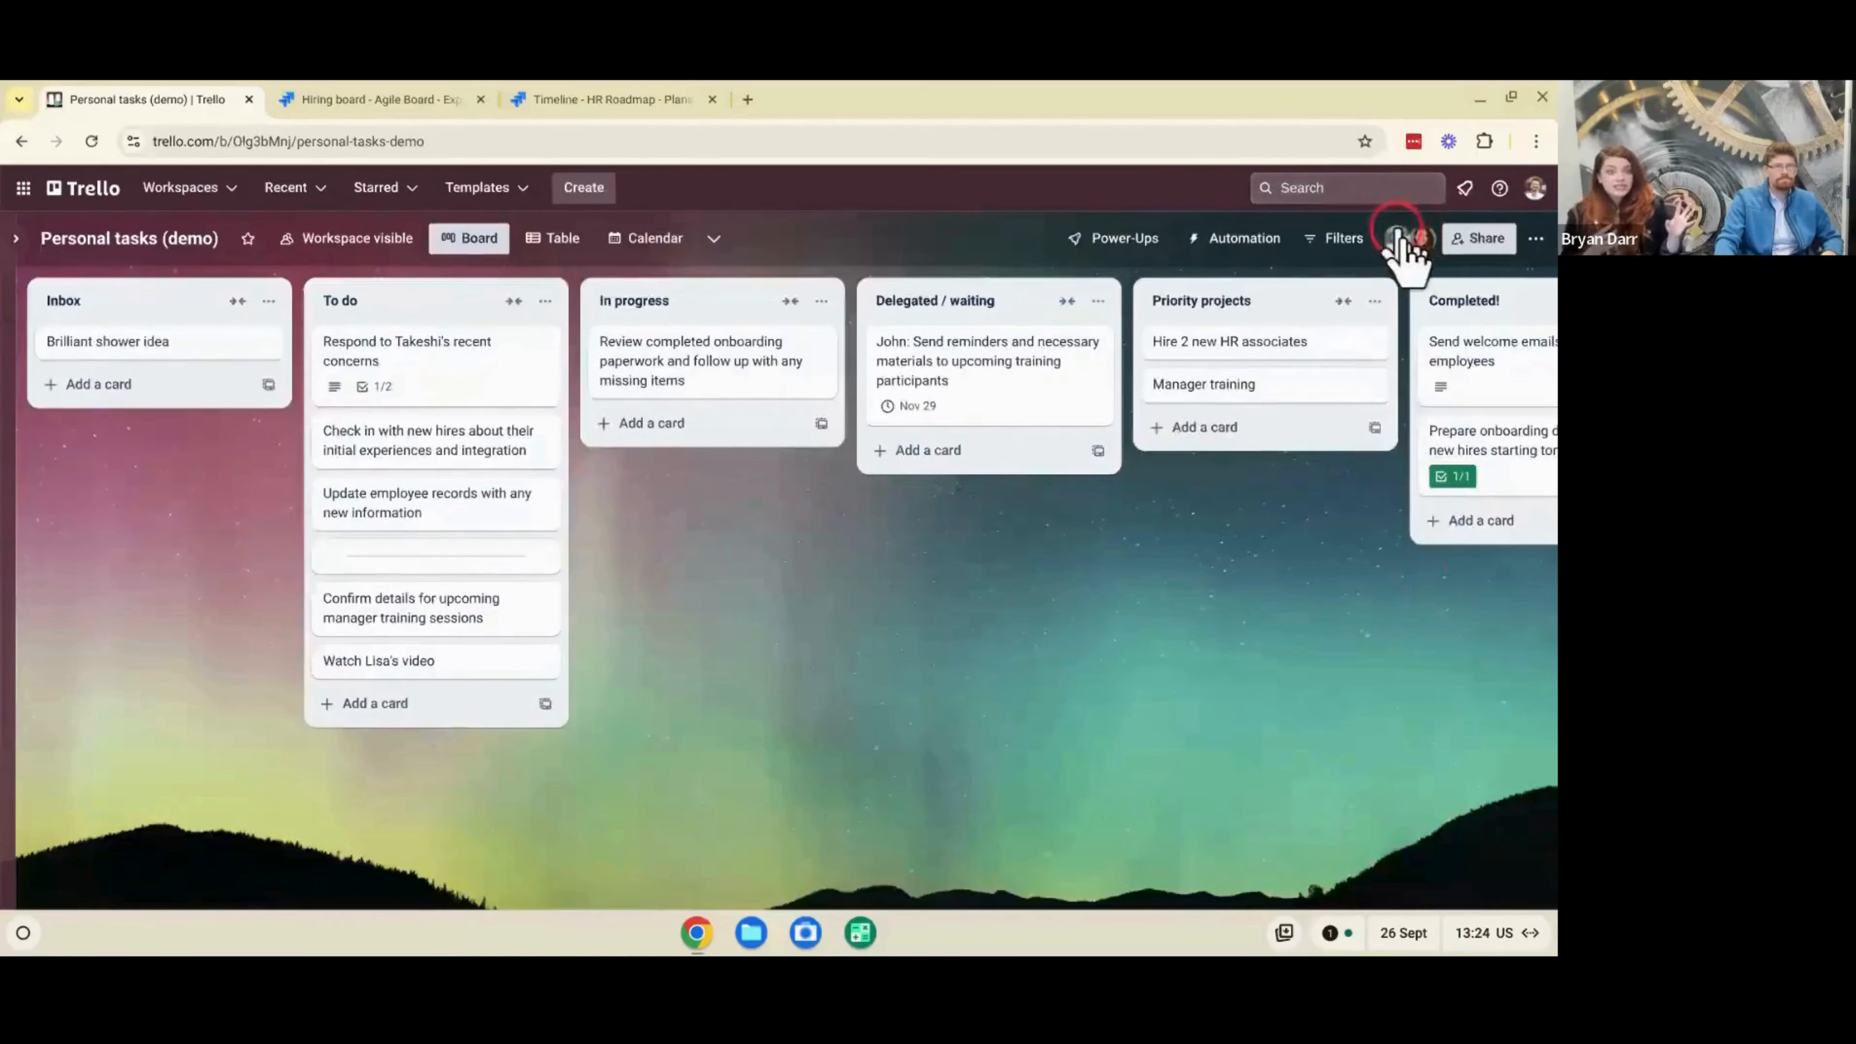
# - Look at a board member's profile summary and the board's sharing settings
pyautogui.click(1418, 236)
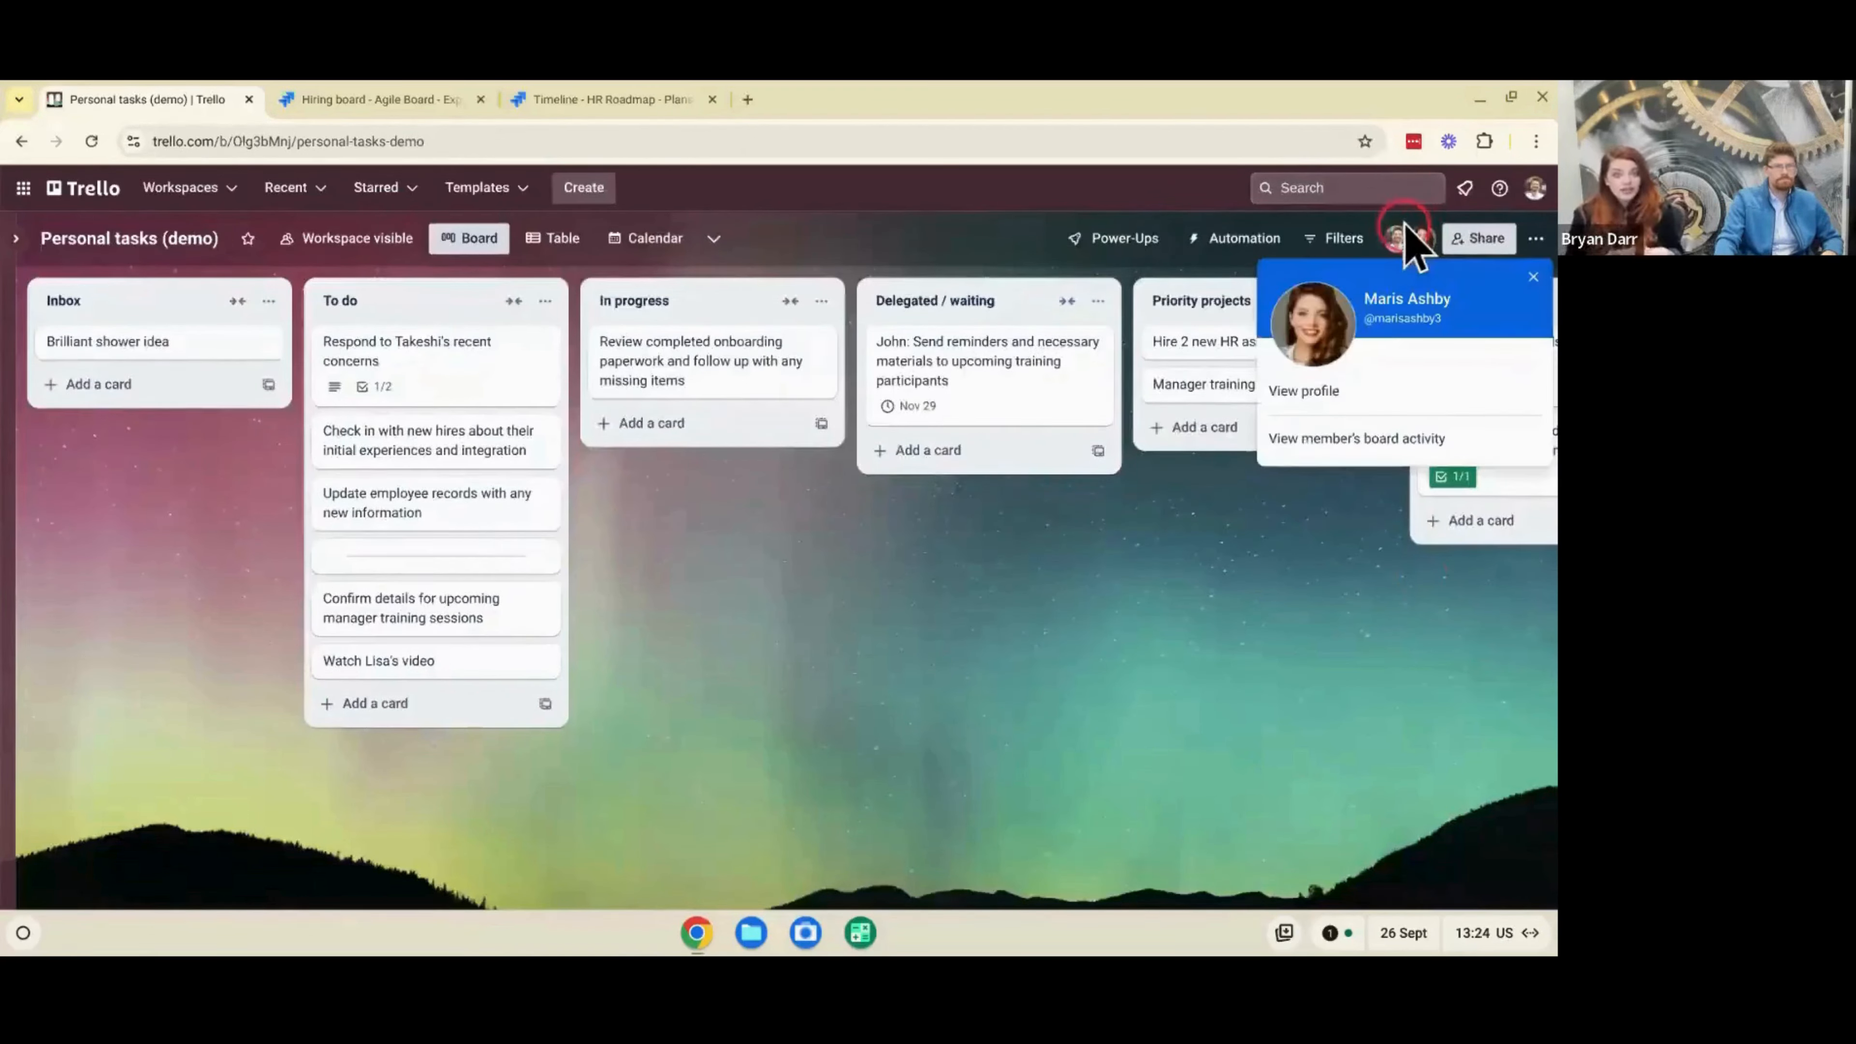
pyautogui.click(1406, 231)
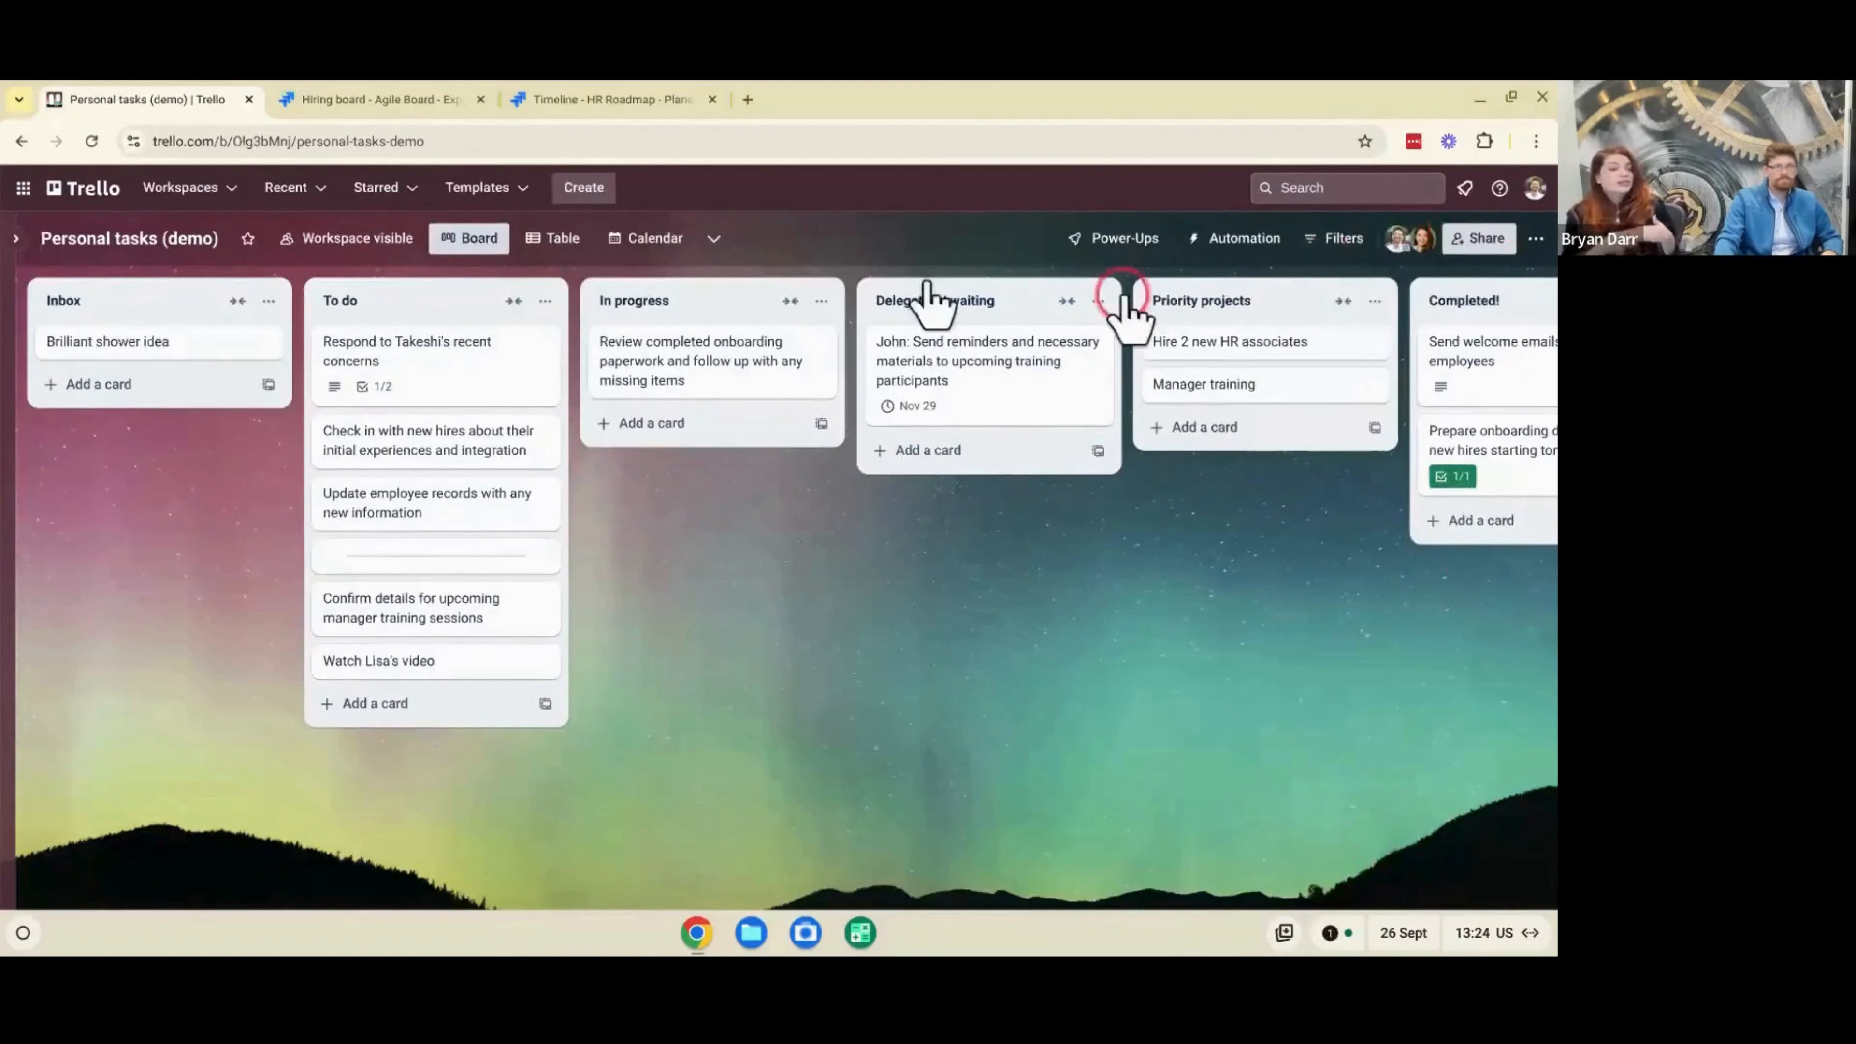
pyautogui.click(1459, 241)
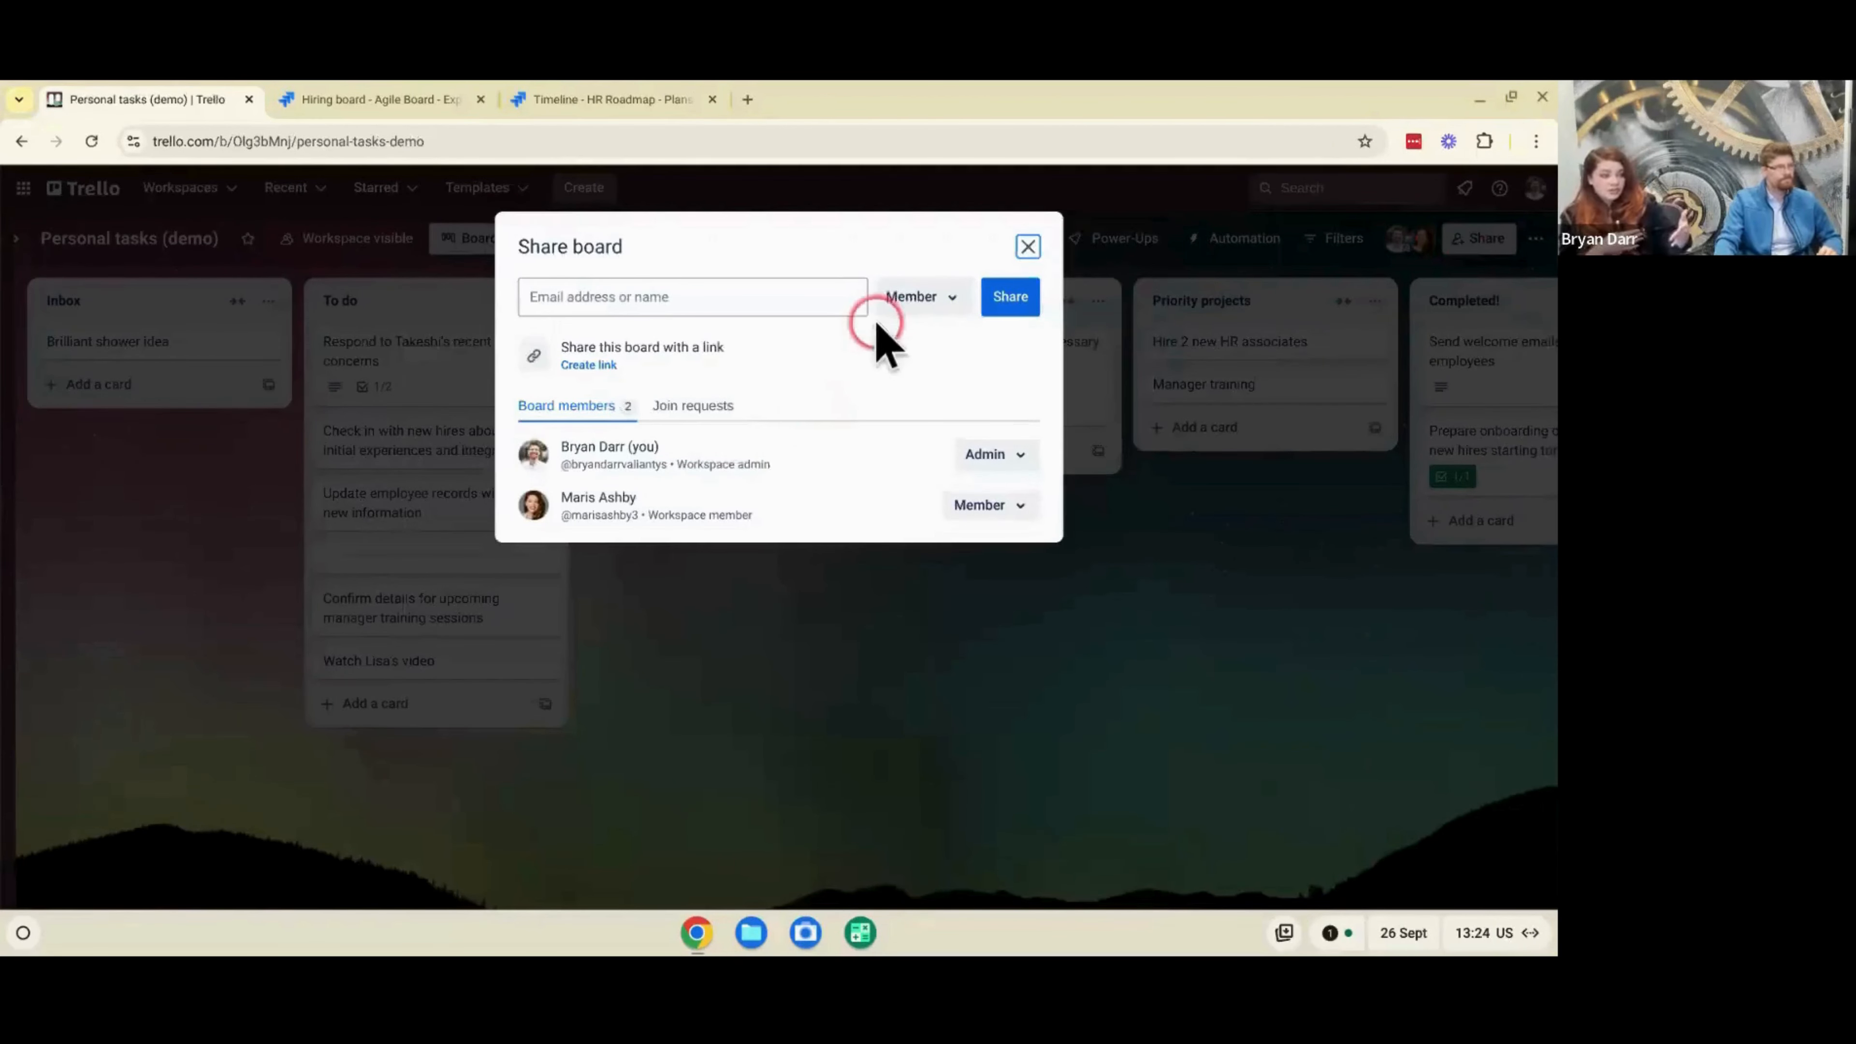
pyautogui.click(1030, 244)
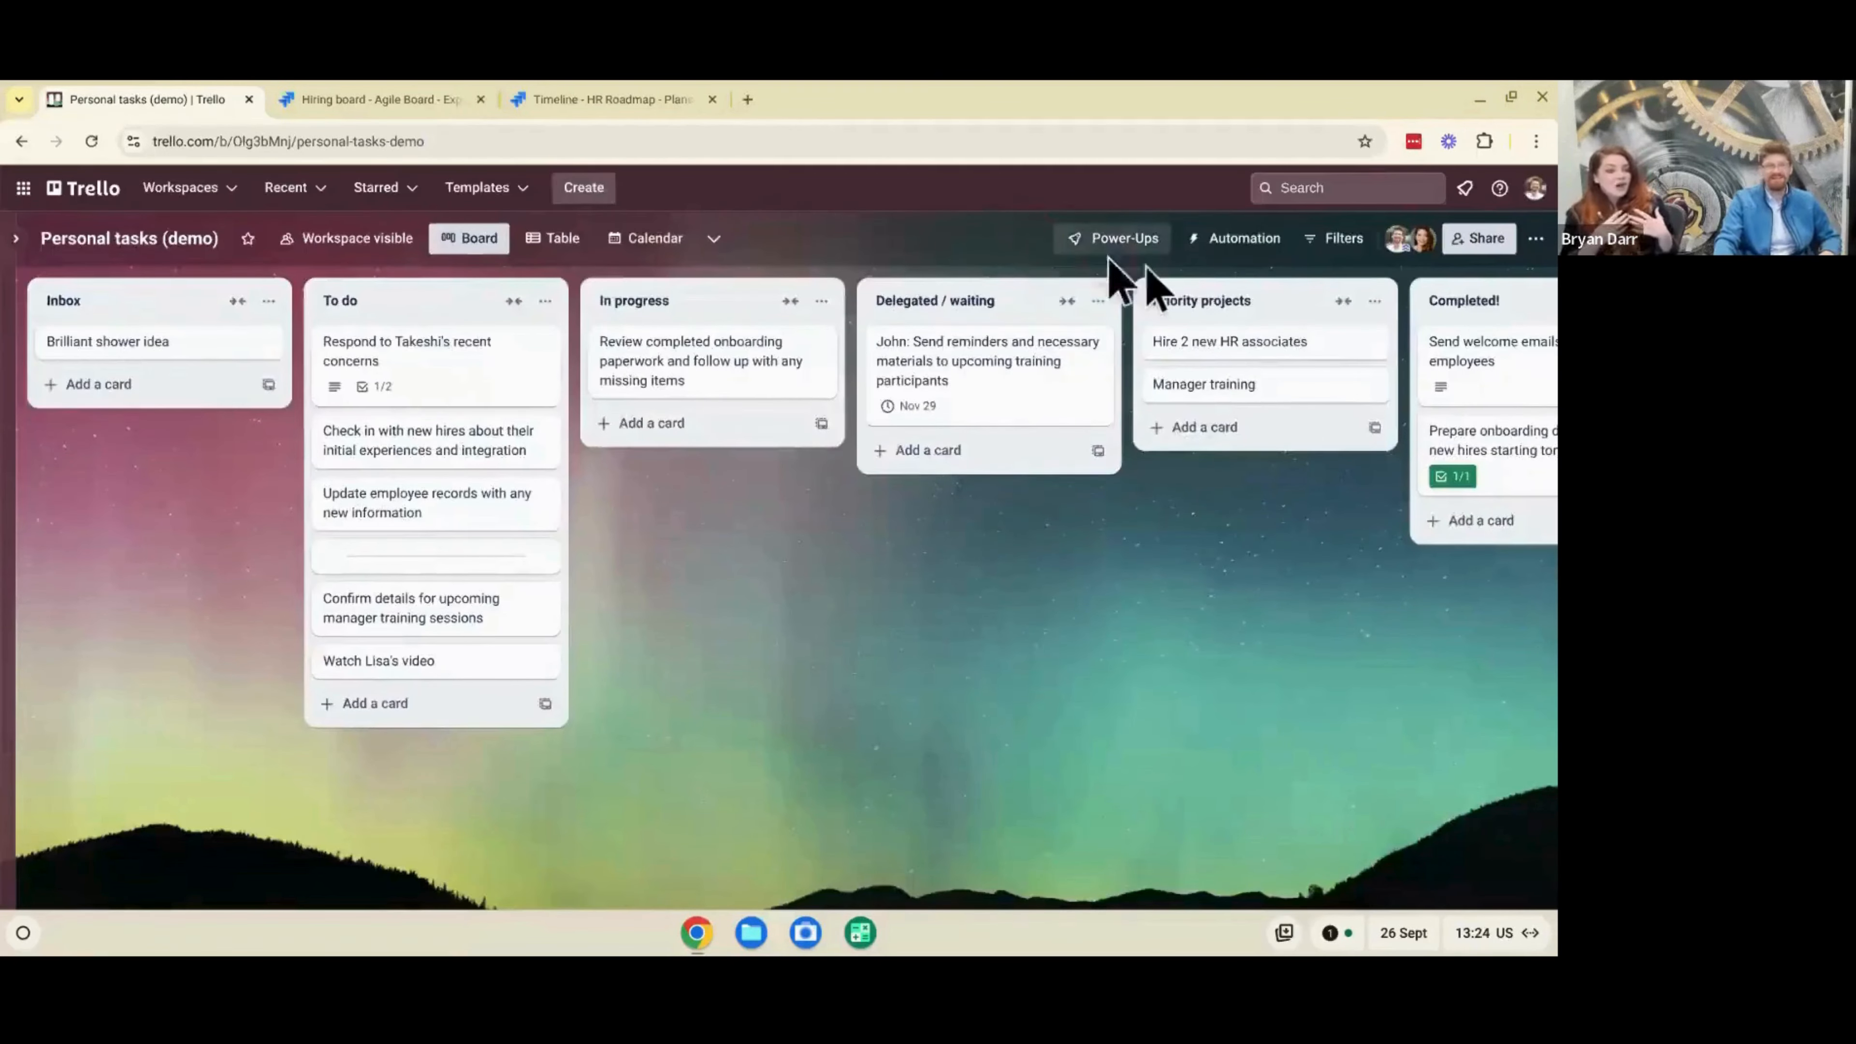
# - Look over the board menu and the board's visibility options without changing any setting
pyautogui.click(1534, 240)
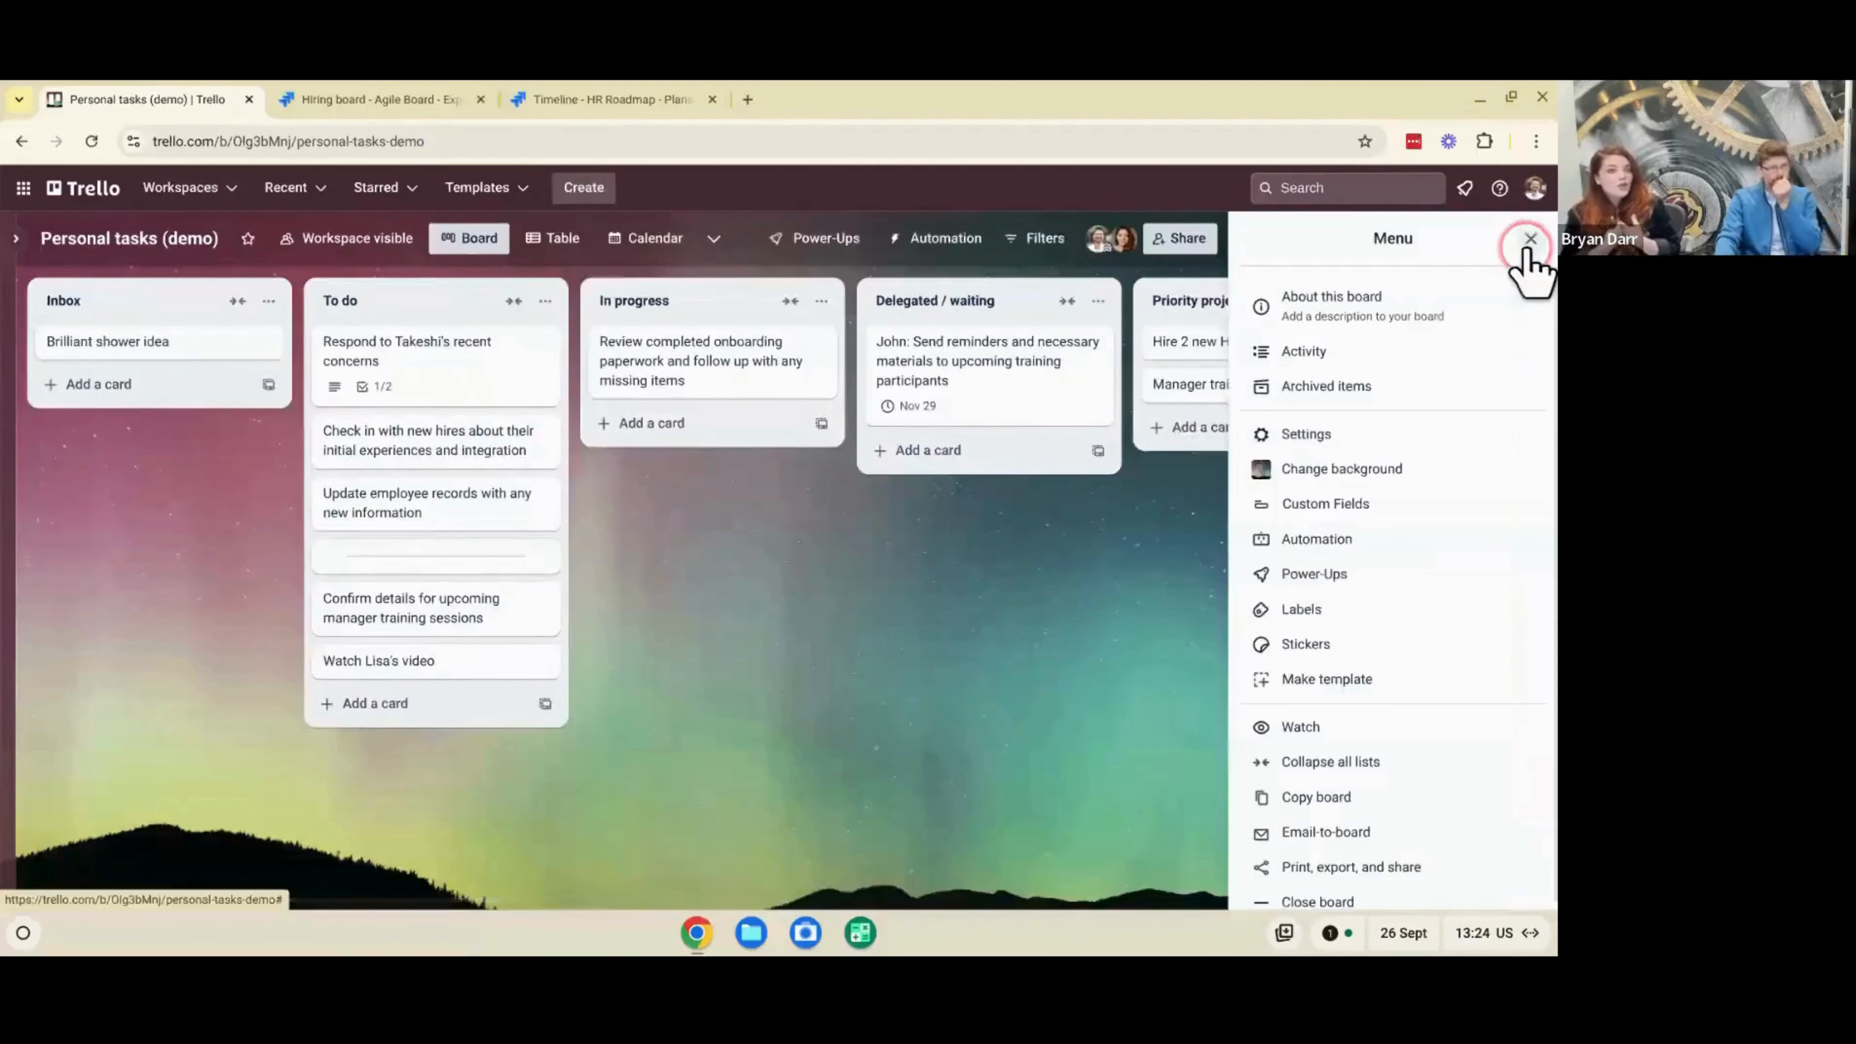
pyautogui.click(1529, 243)
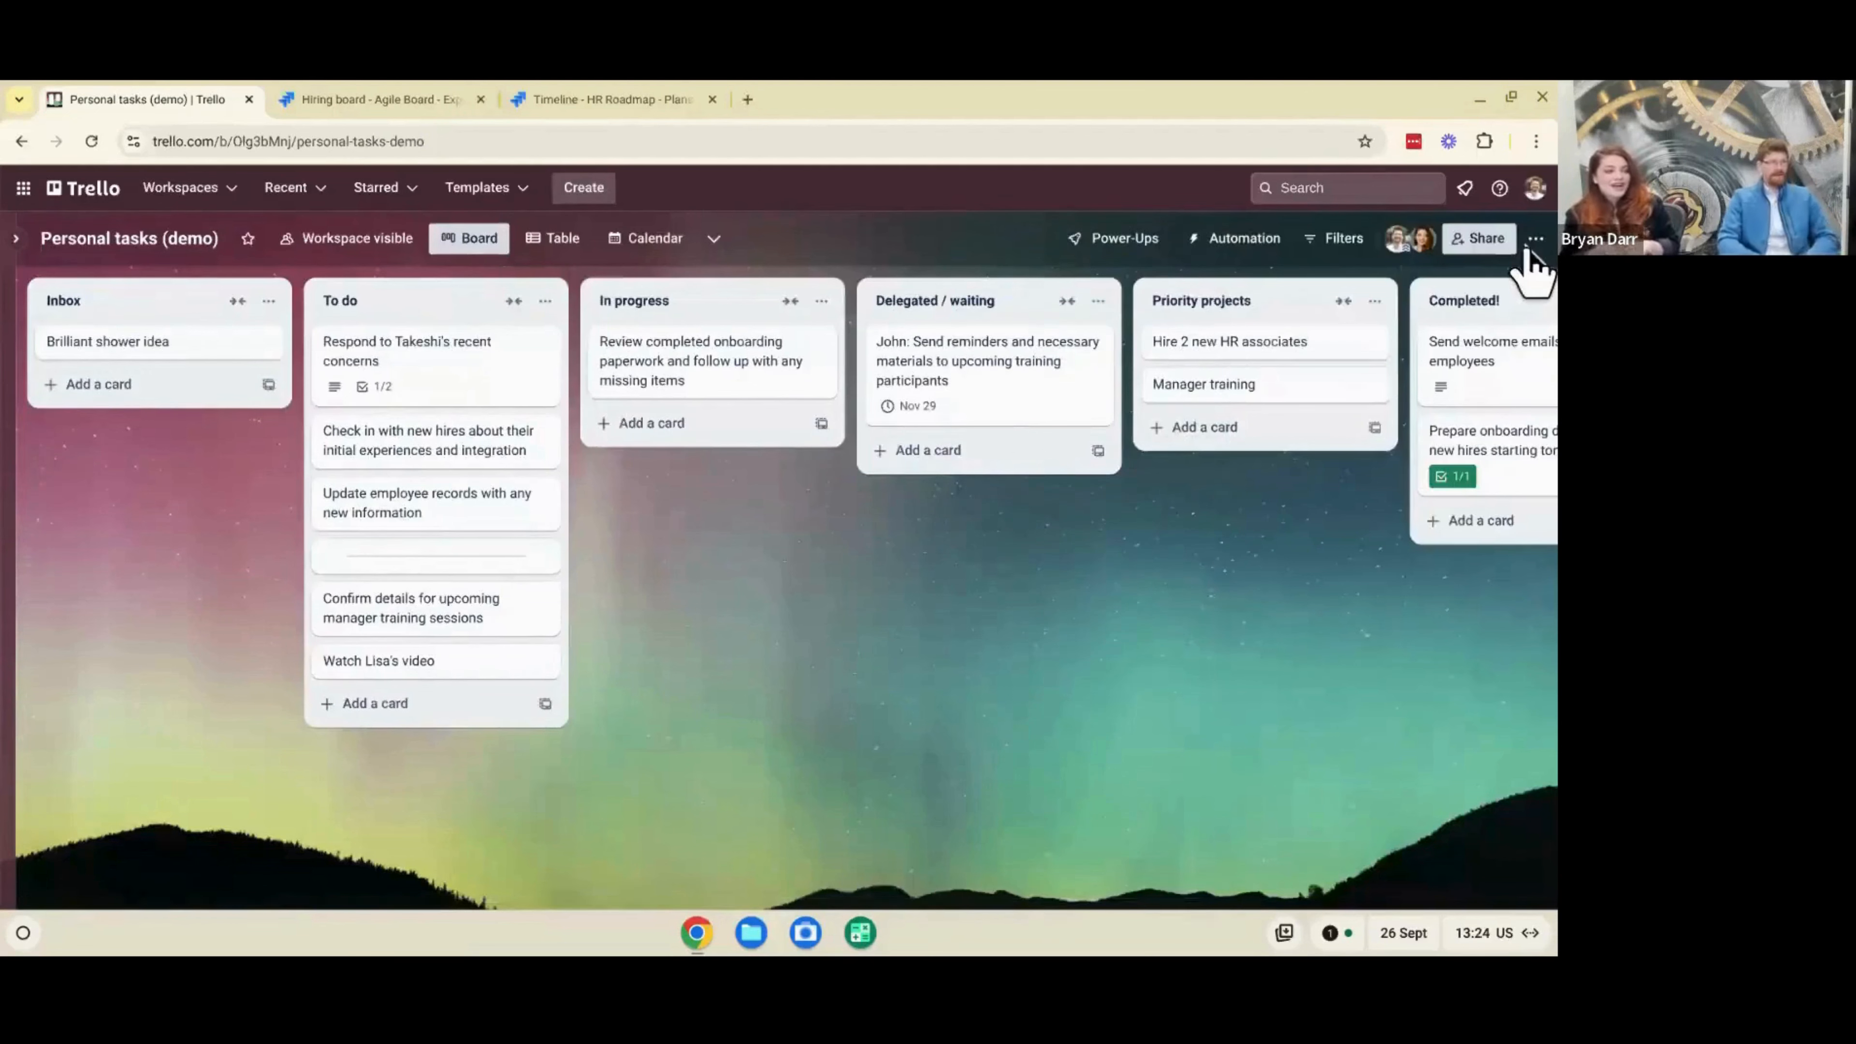
pyautogui.click(323, 249)
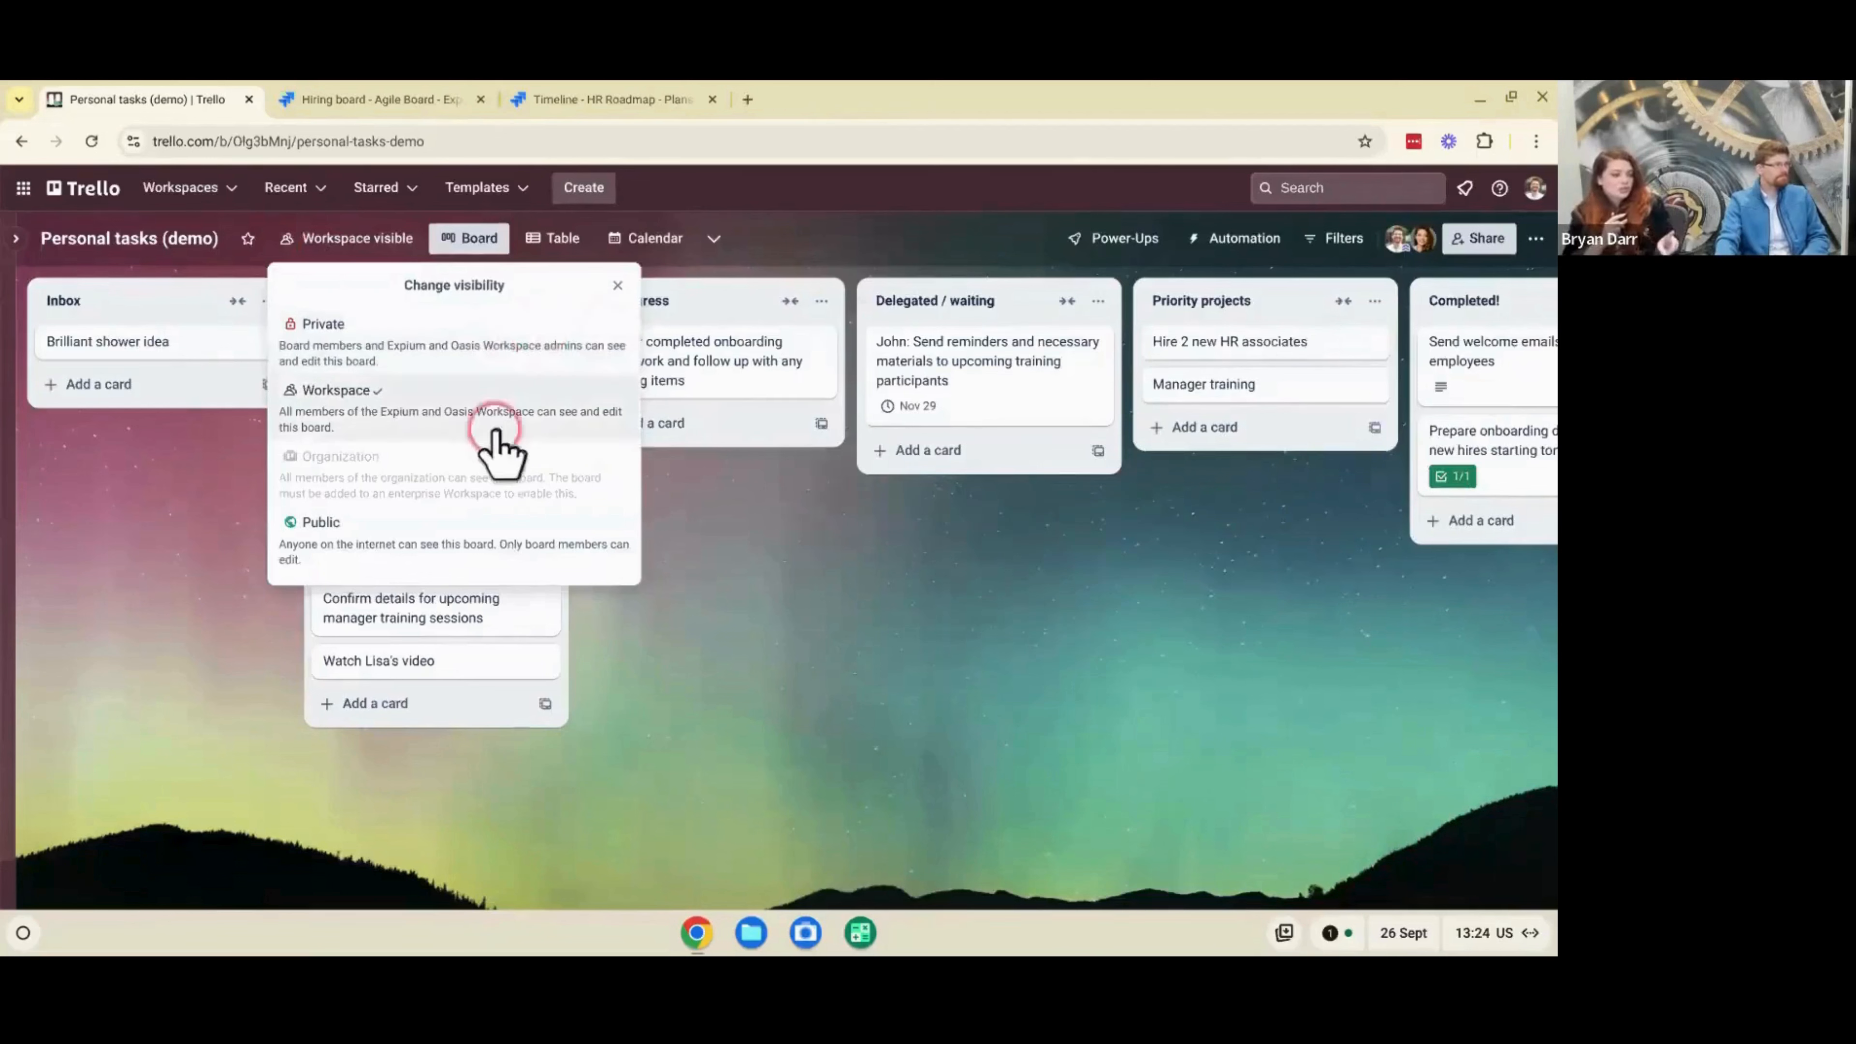
pyautogui.click(509, 424)
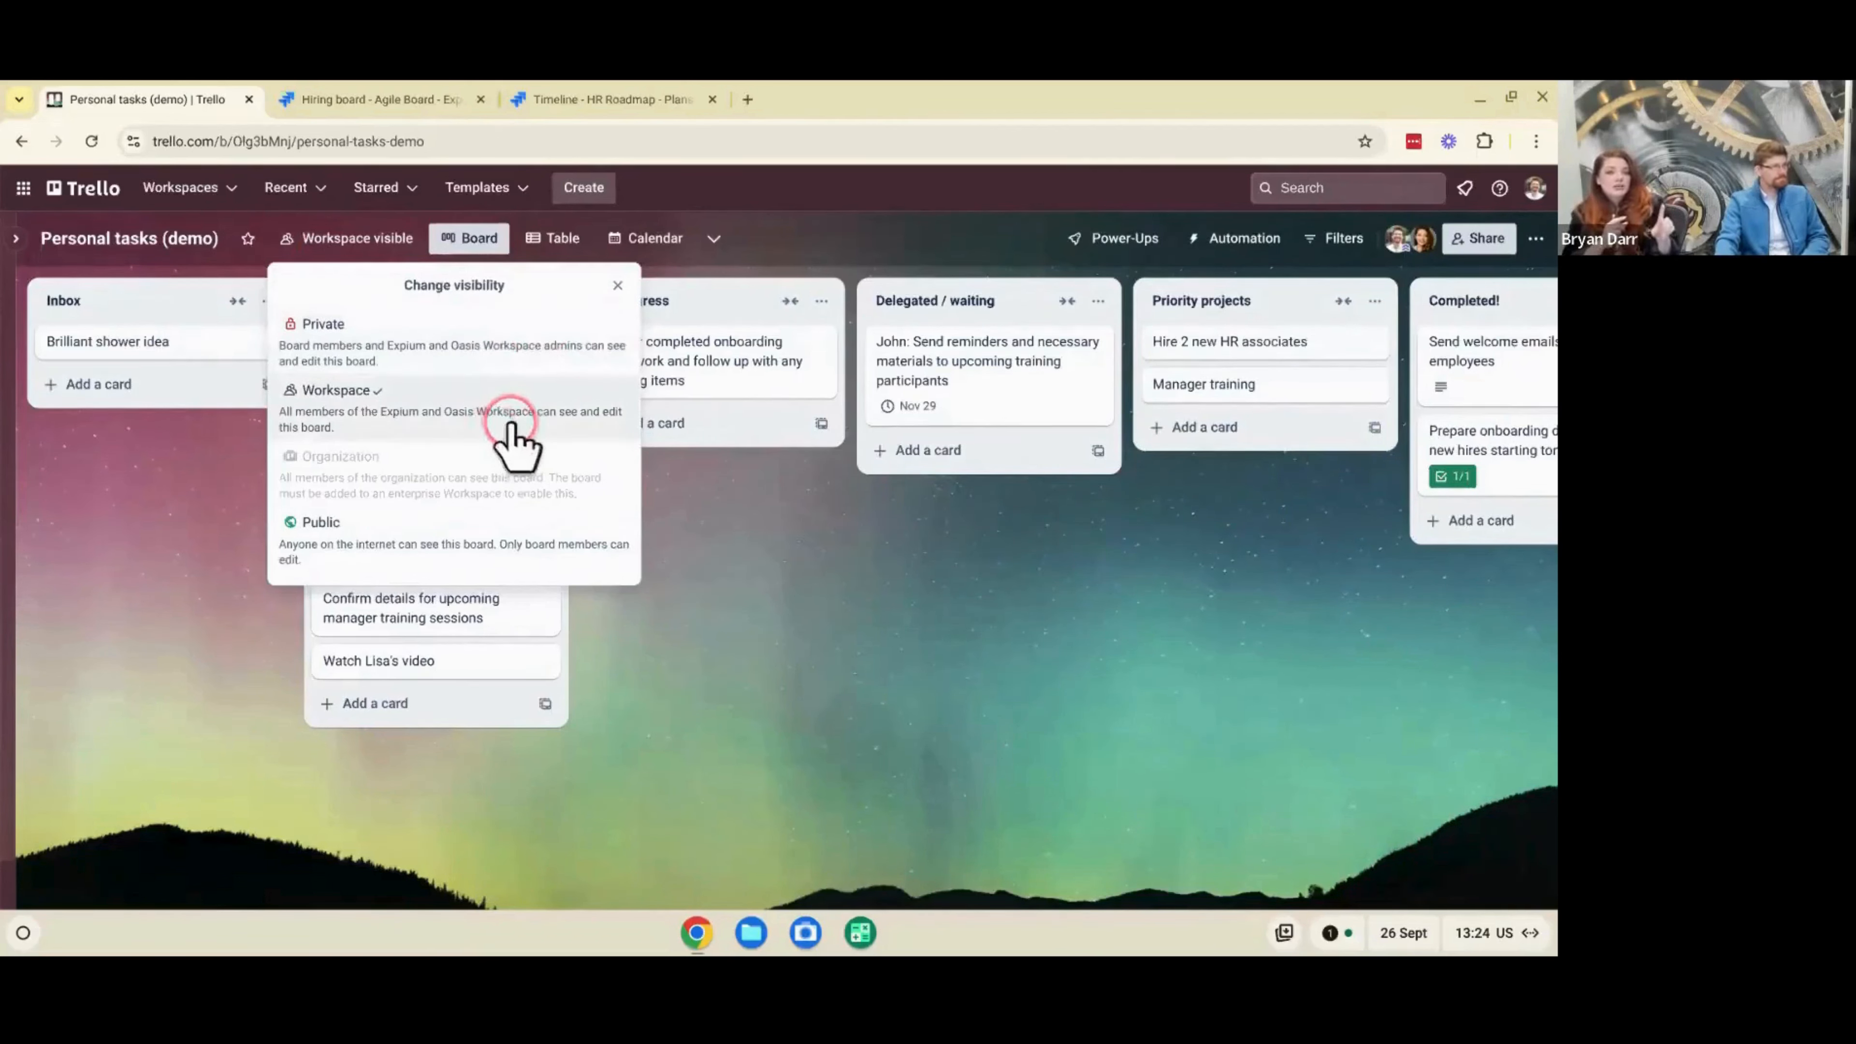
pyautogui.click(561, 385)
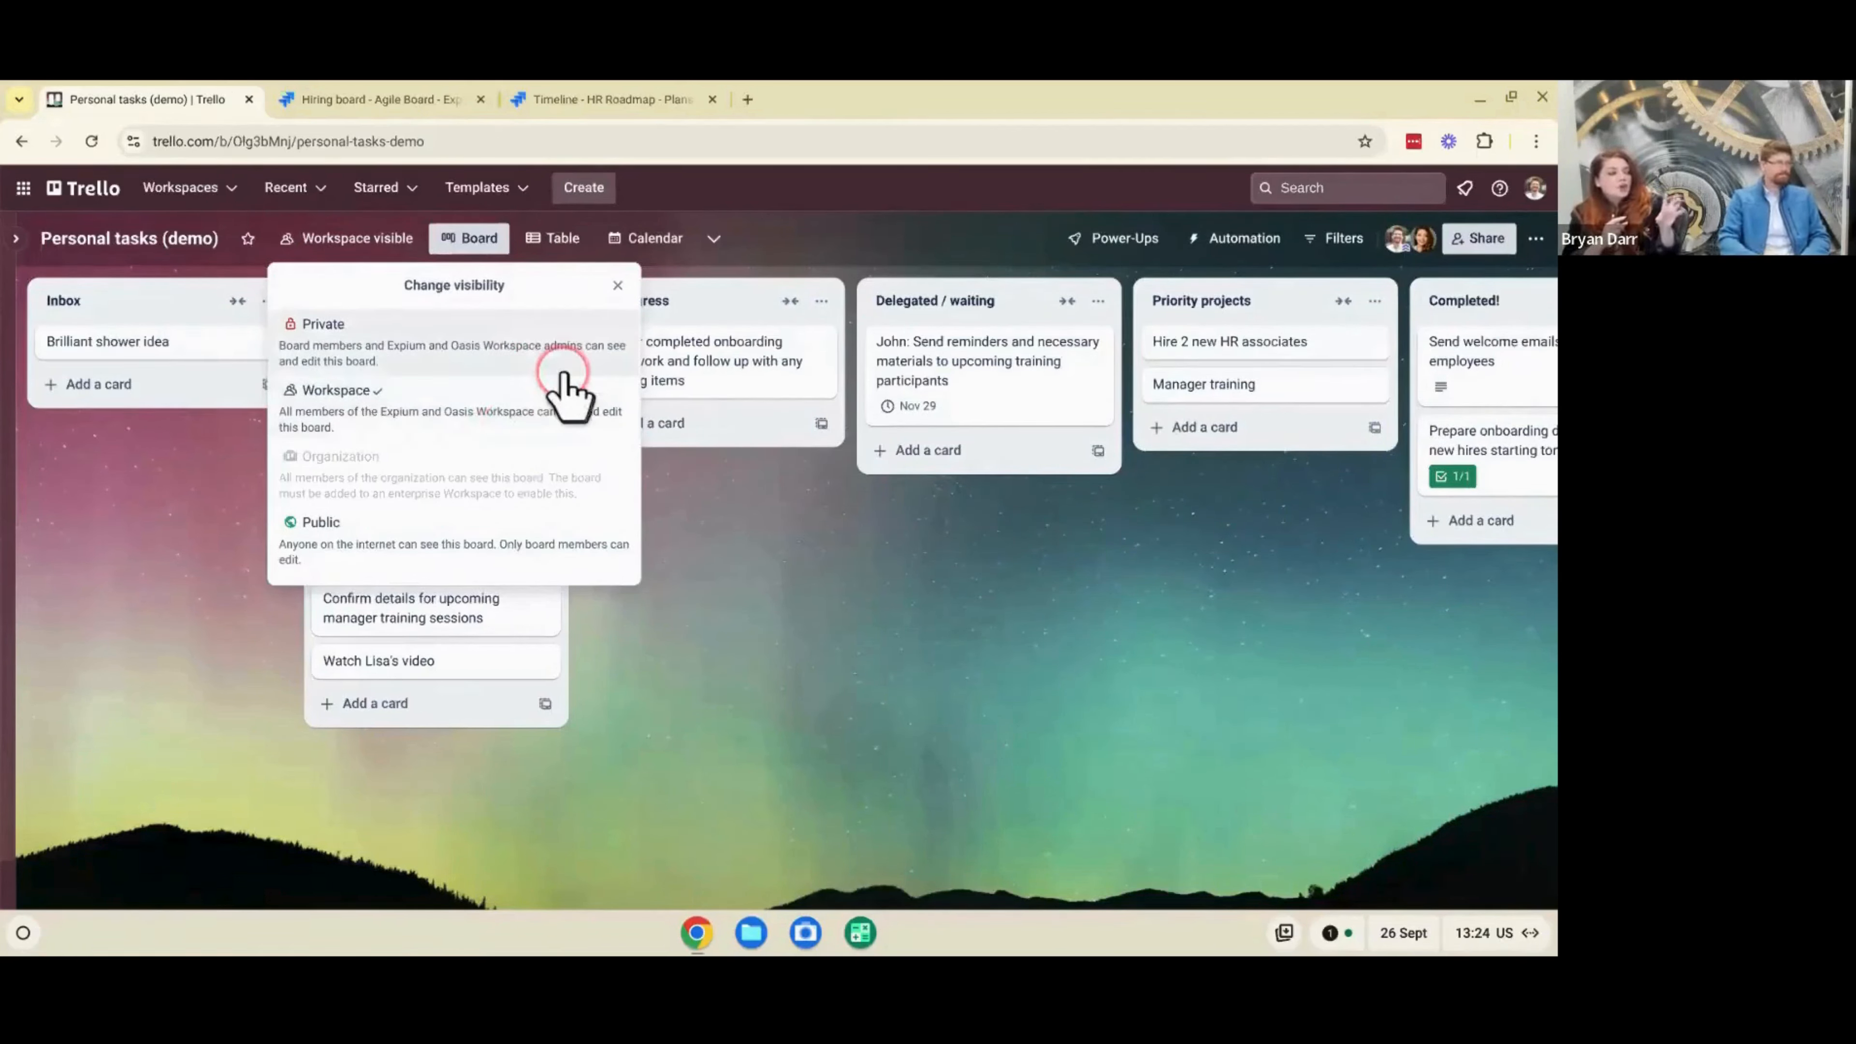
pyautogui.click(798, 758)
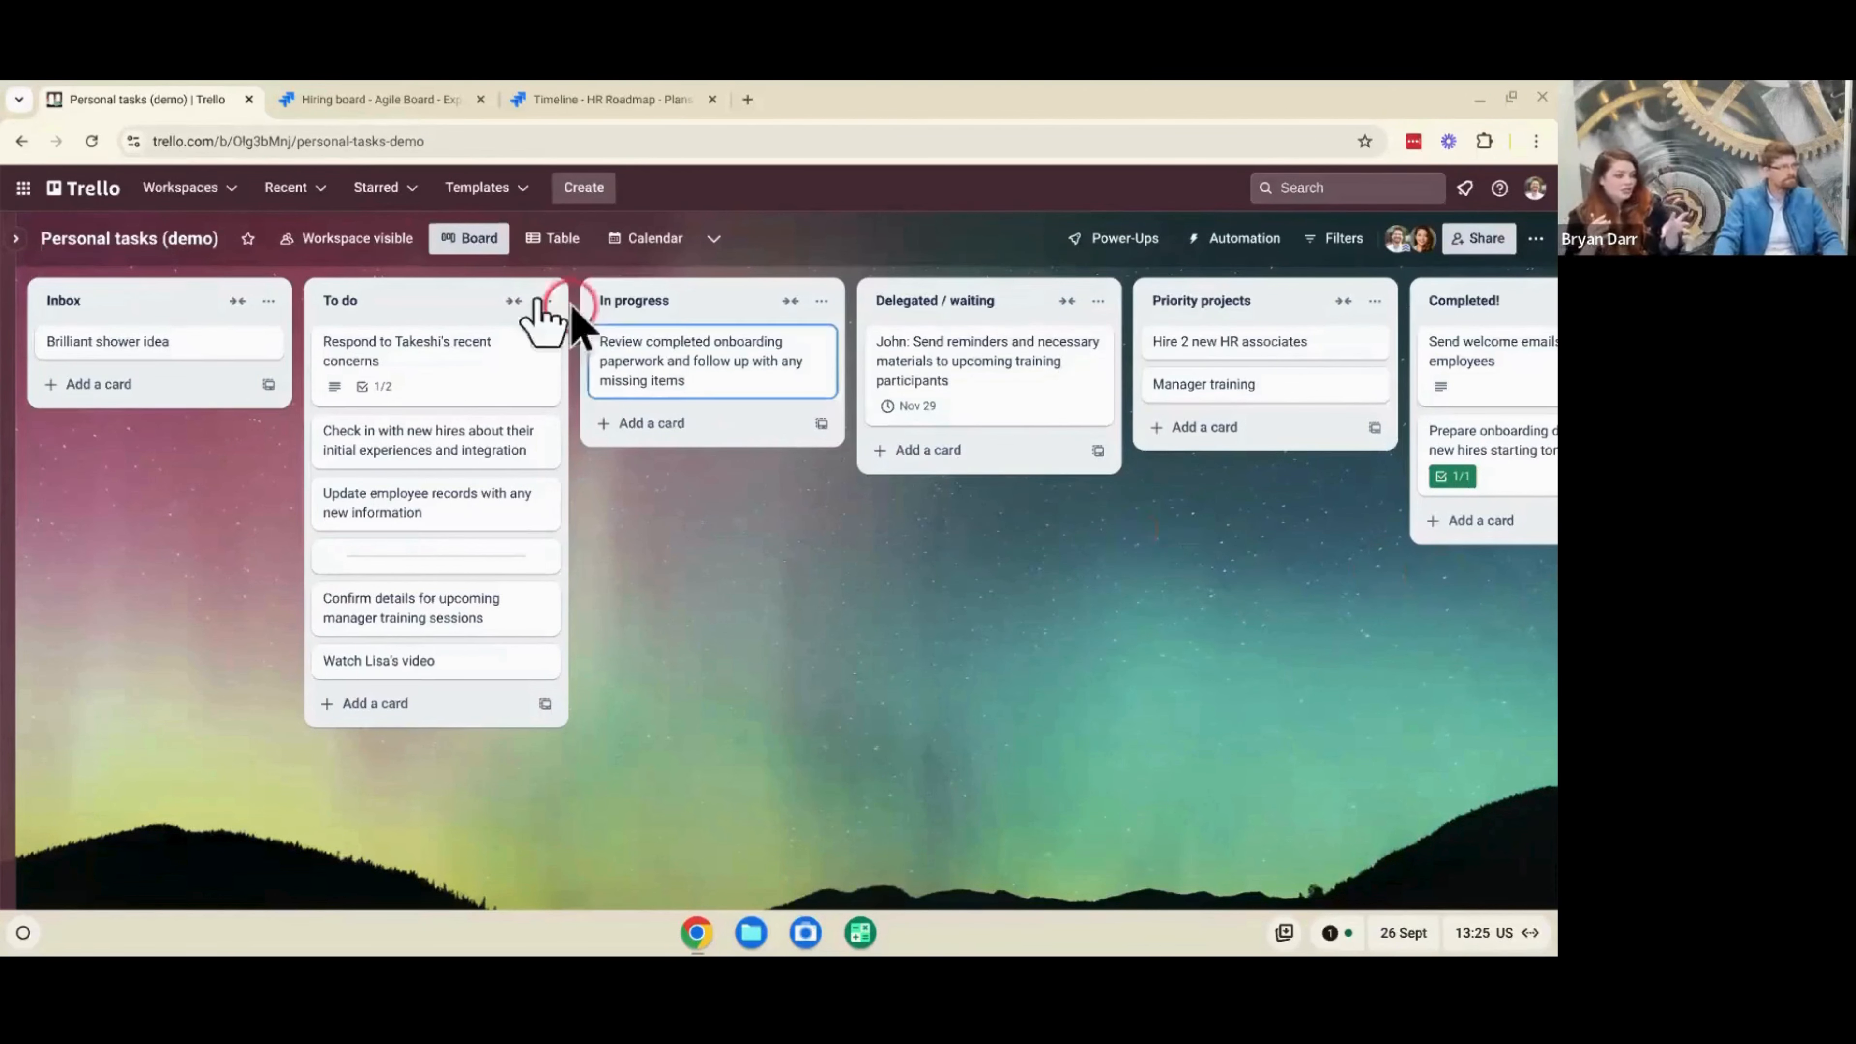
# - Draft a comment mentioning a board member with "Can I help with this?" on the first To do card, and leave without saving it
pyautogui.click(482, 351)
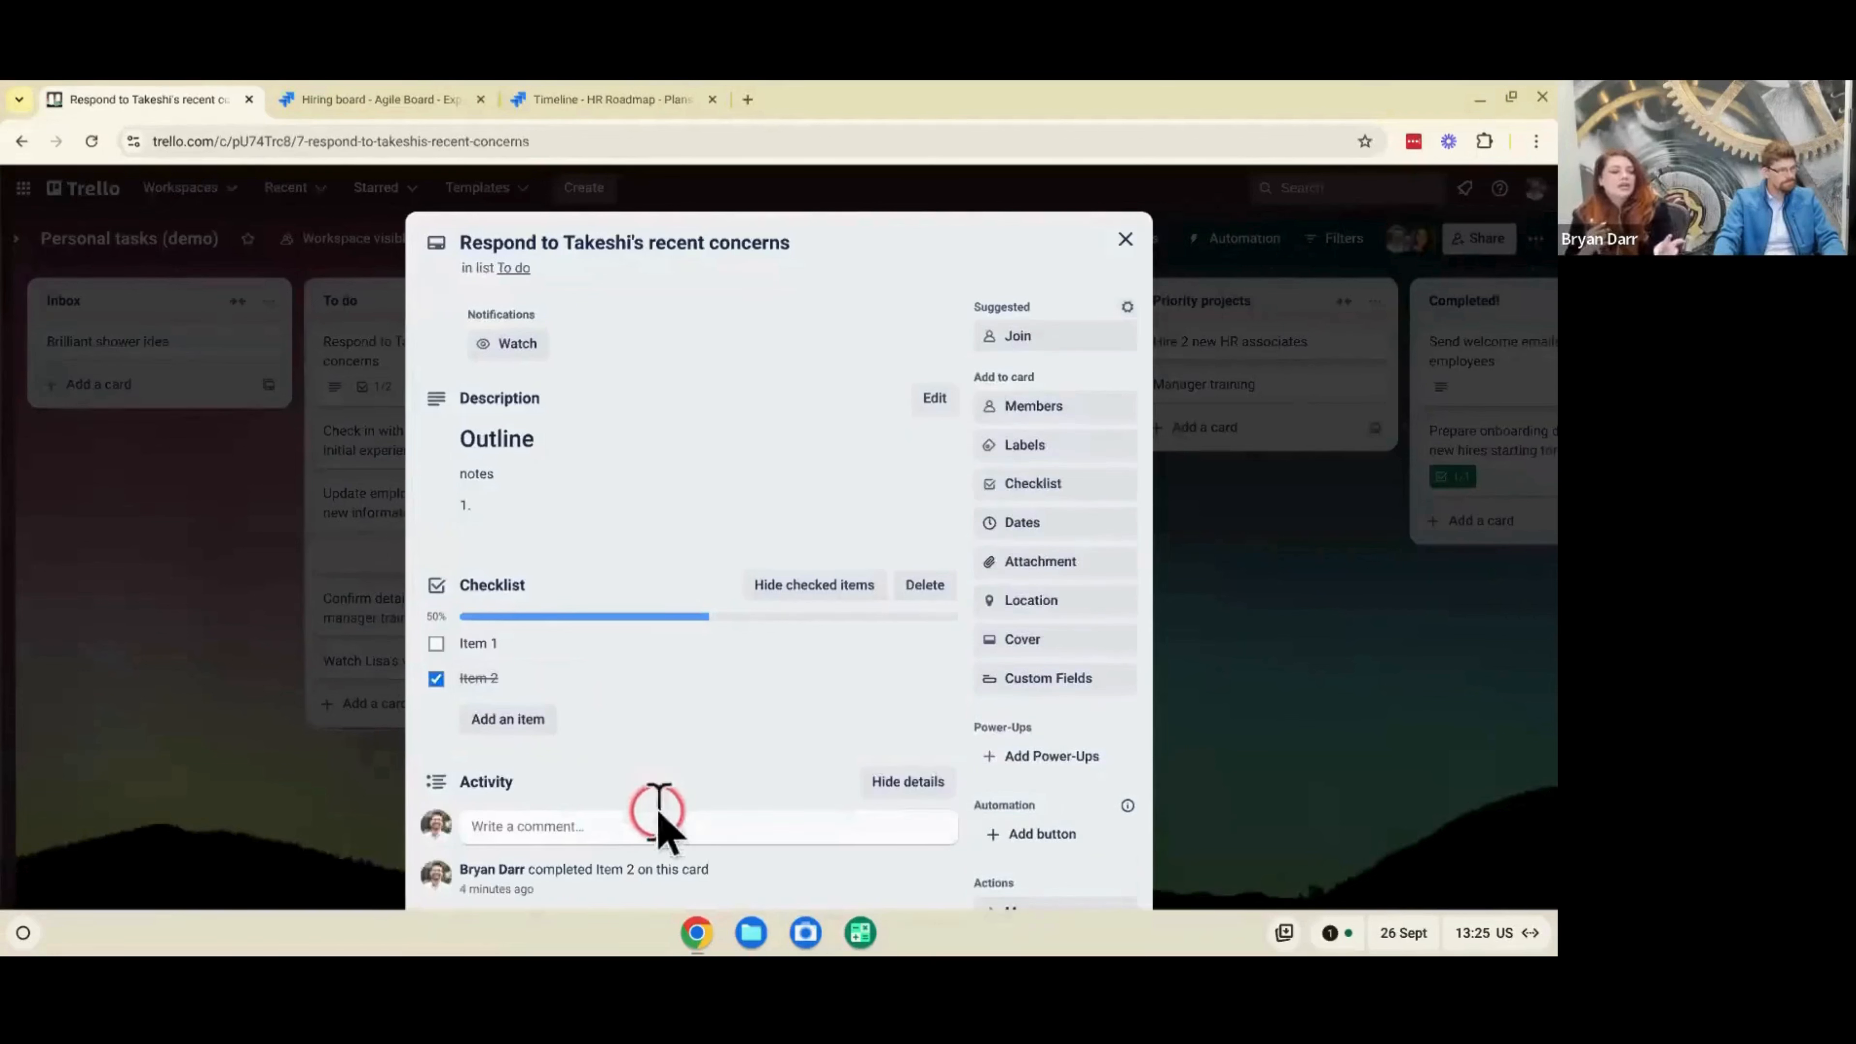
pyautogui.click(658, 812)
pyautogui.write('@maris')
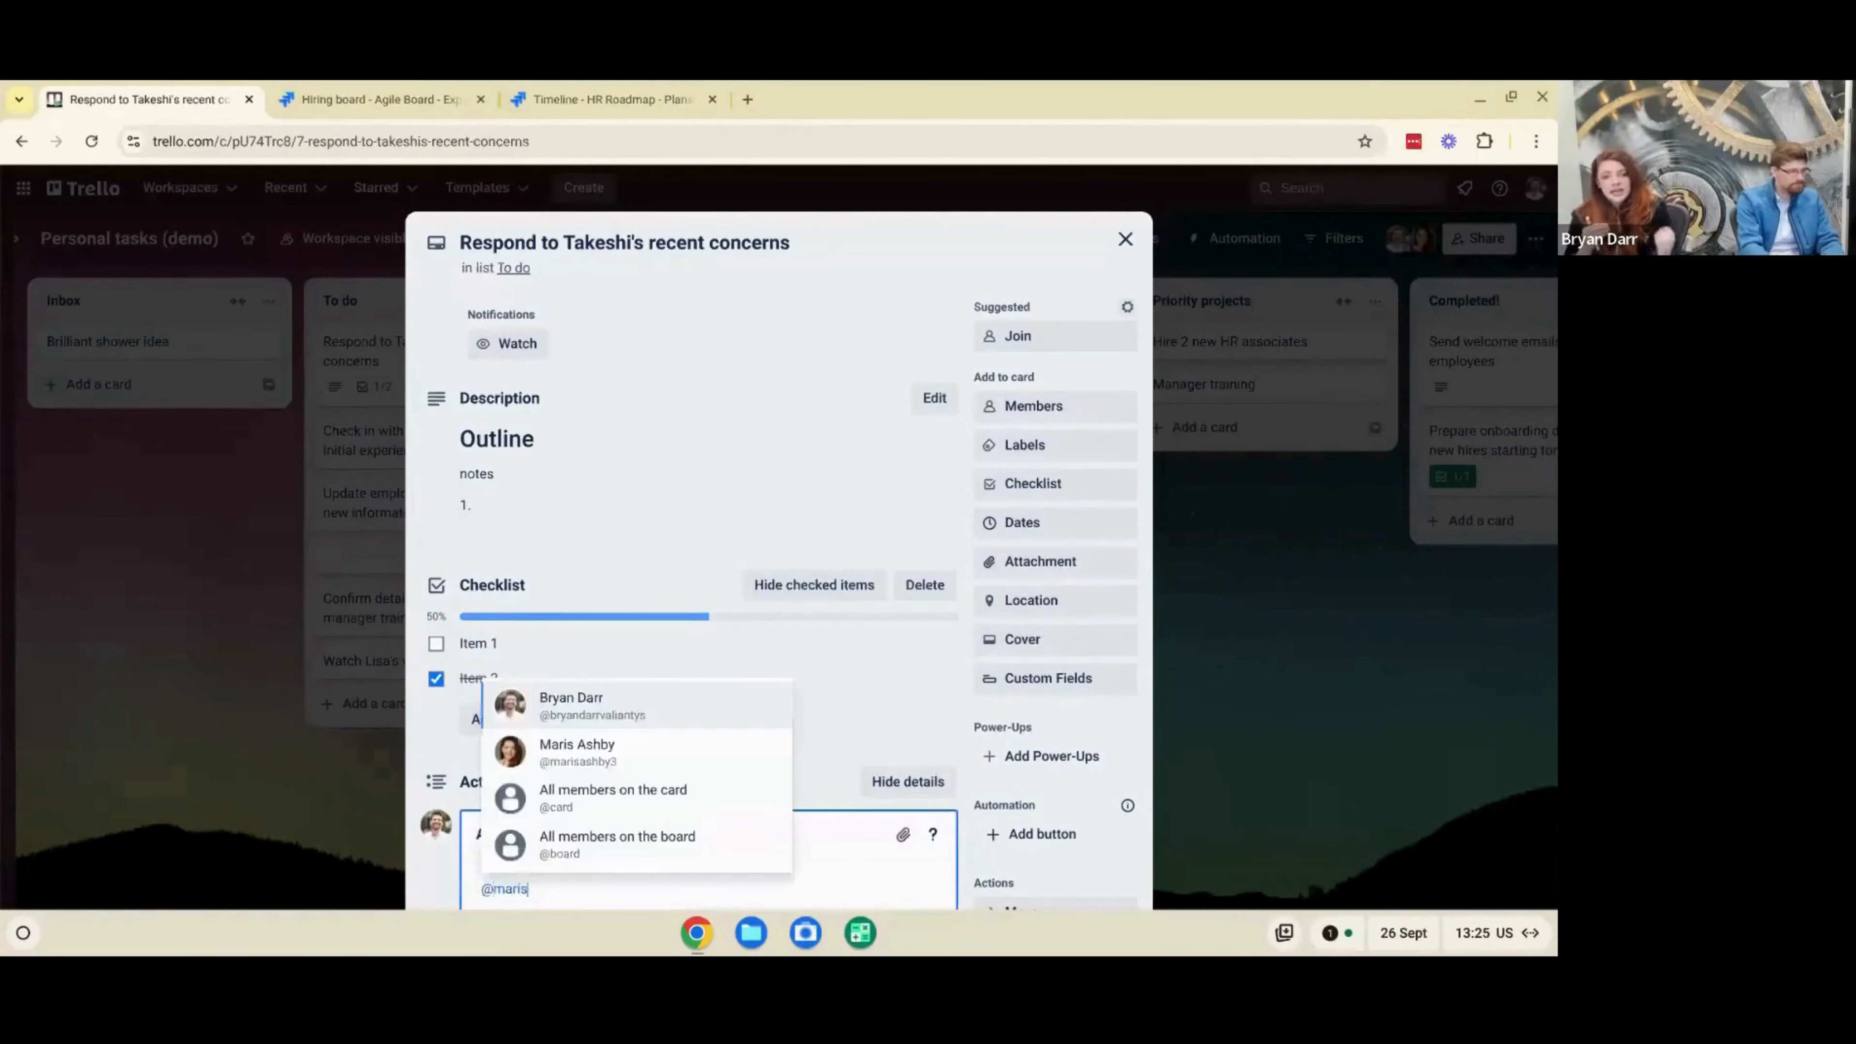
pyautogui.press('Return')
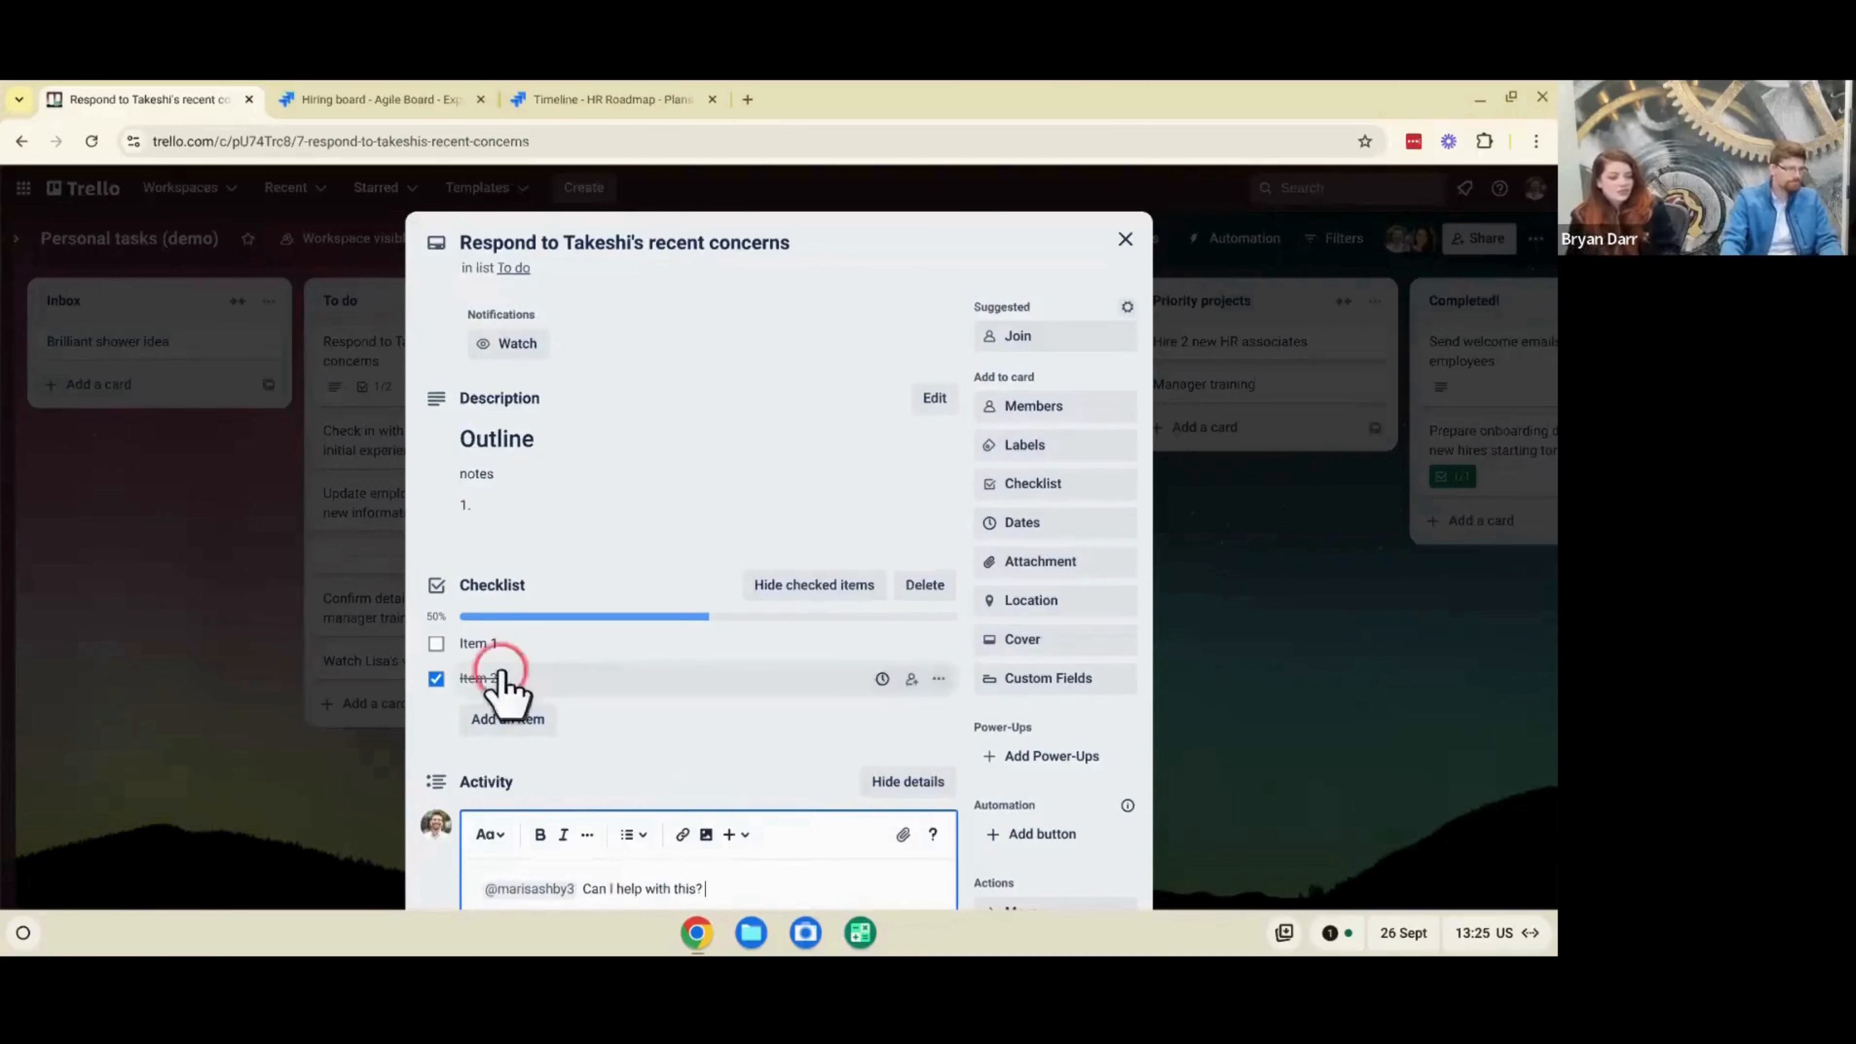
pyautogui.scroll(-2, 499, 671)
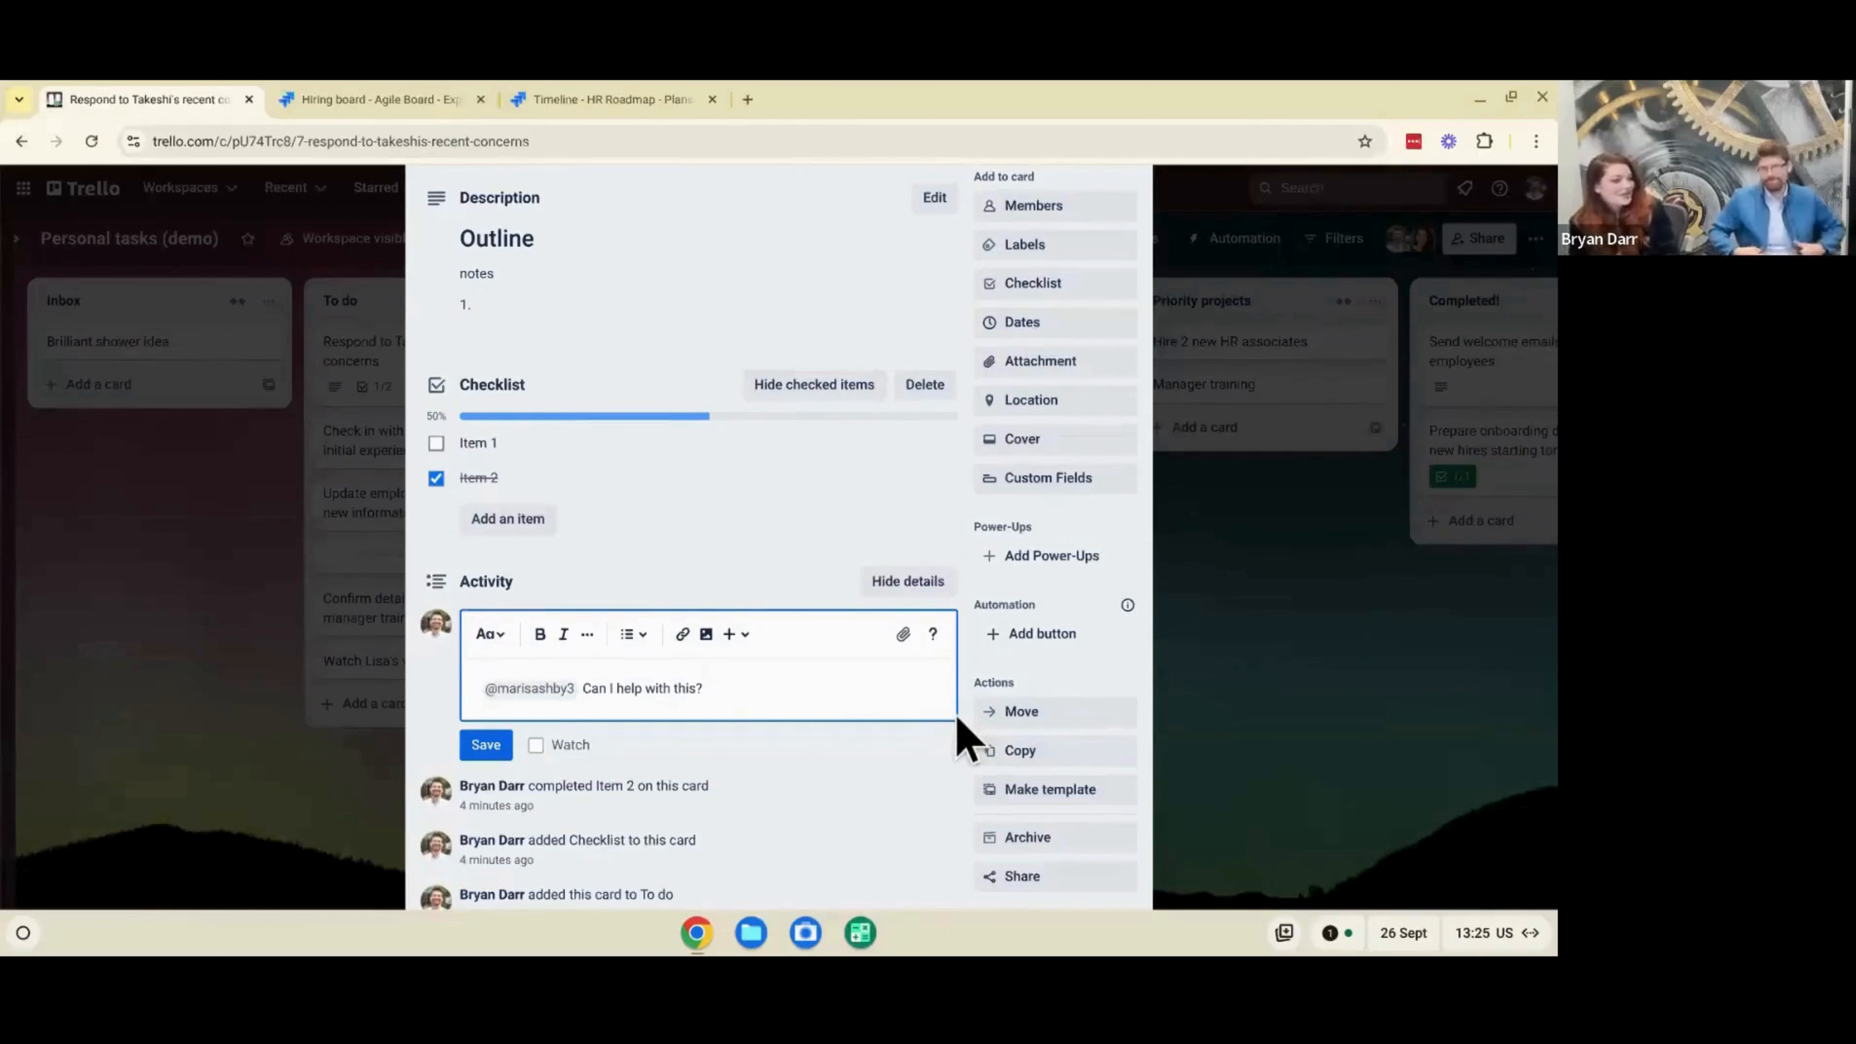
pyautogui.click(1227, 700)
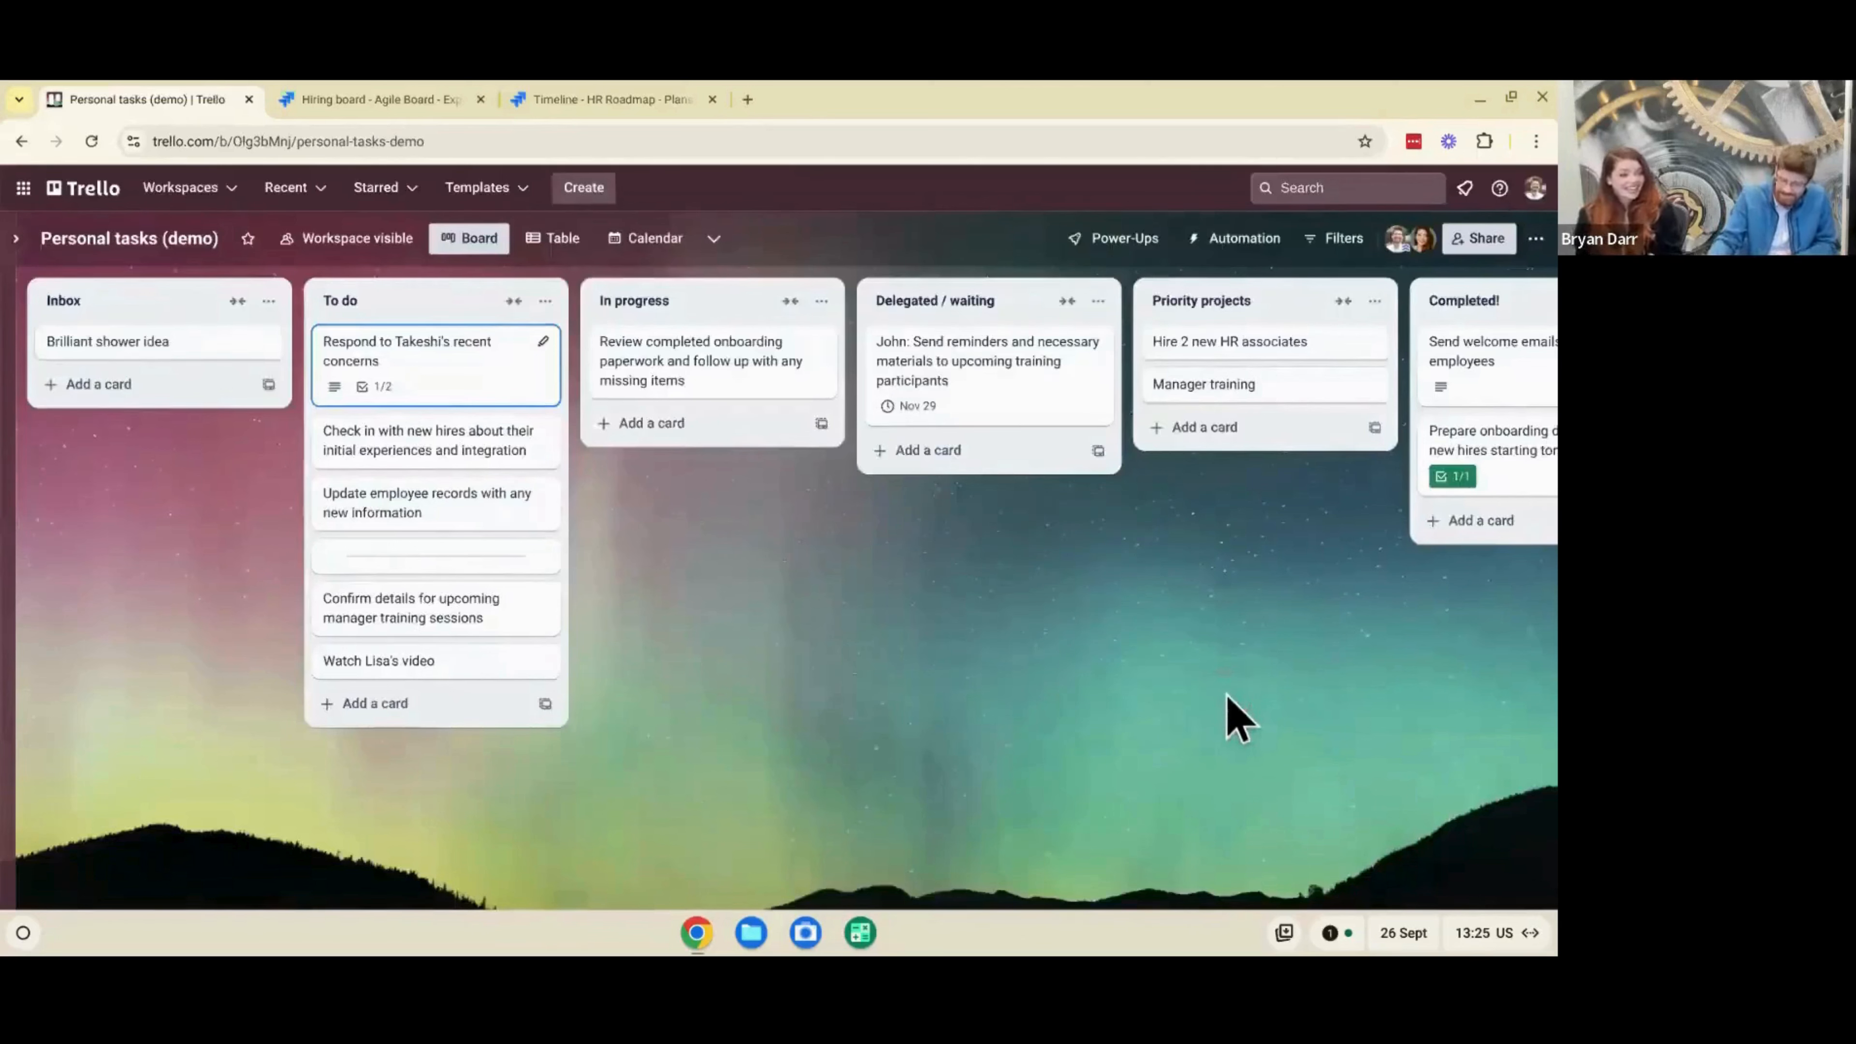
pyautogui.click(1143, 779)
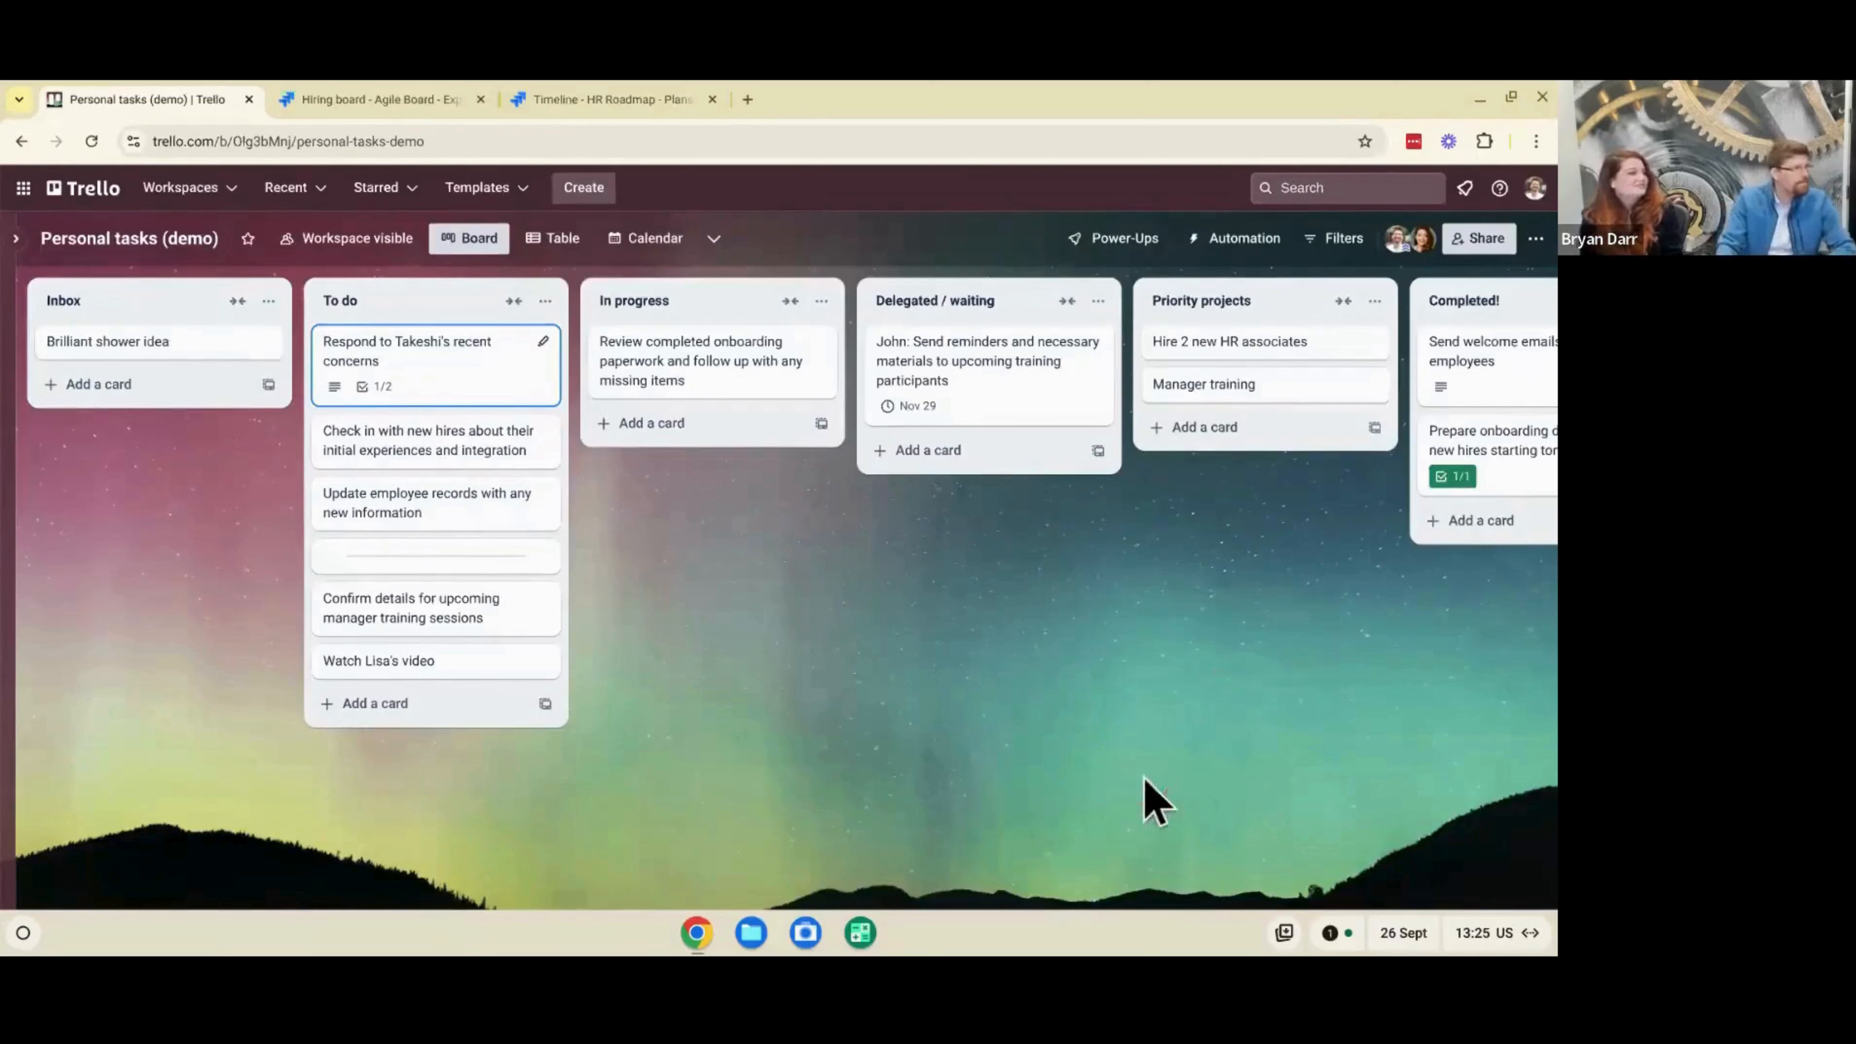
pyautogui.click(686, 533)
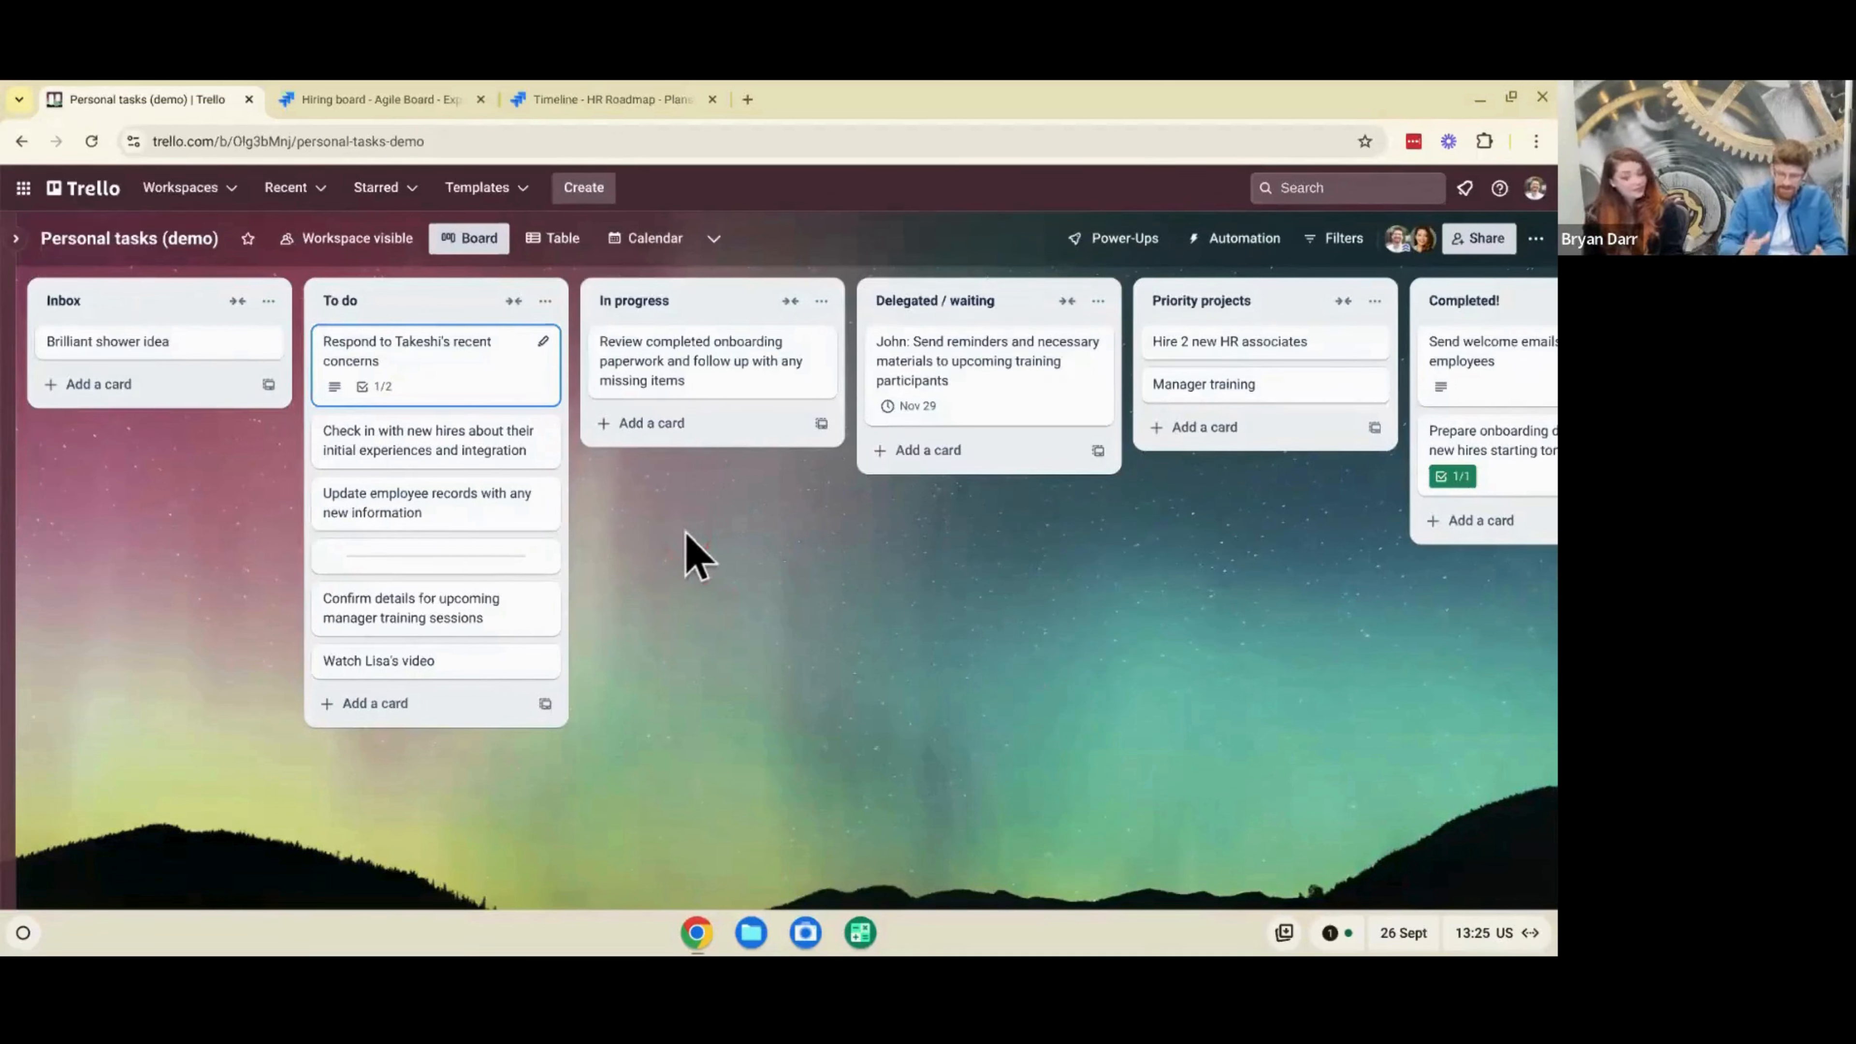
pyautogui.click(143, 240)
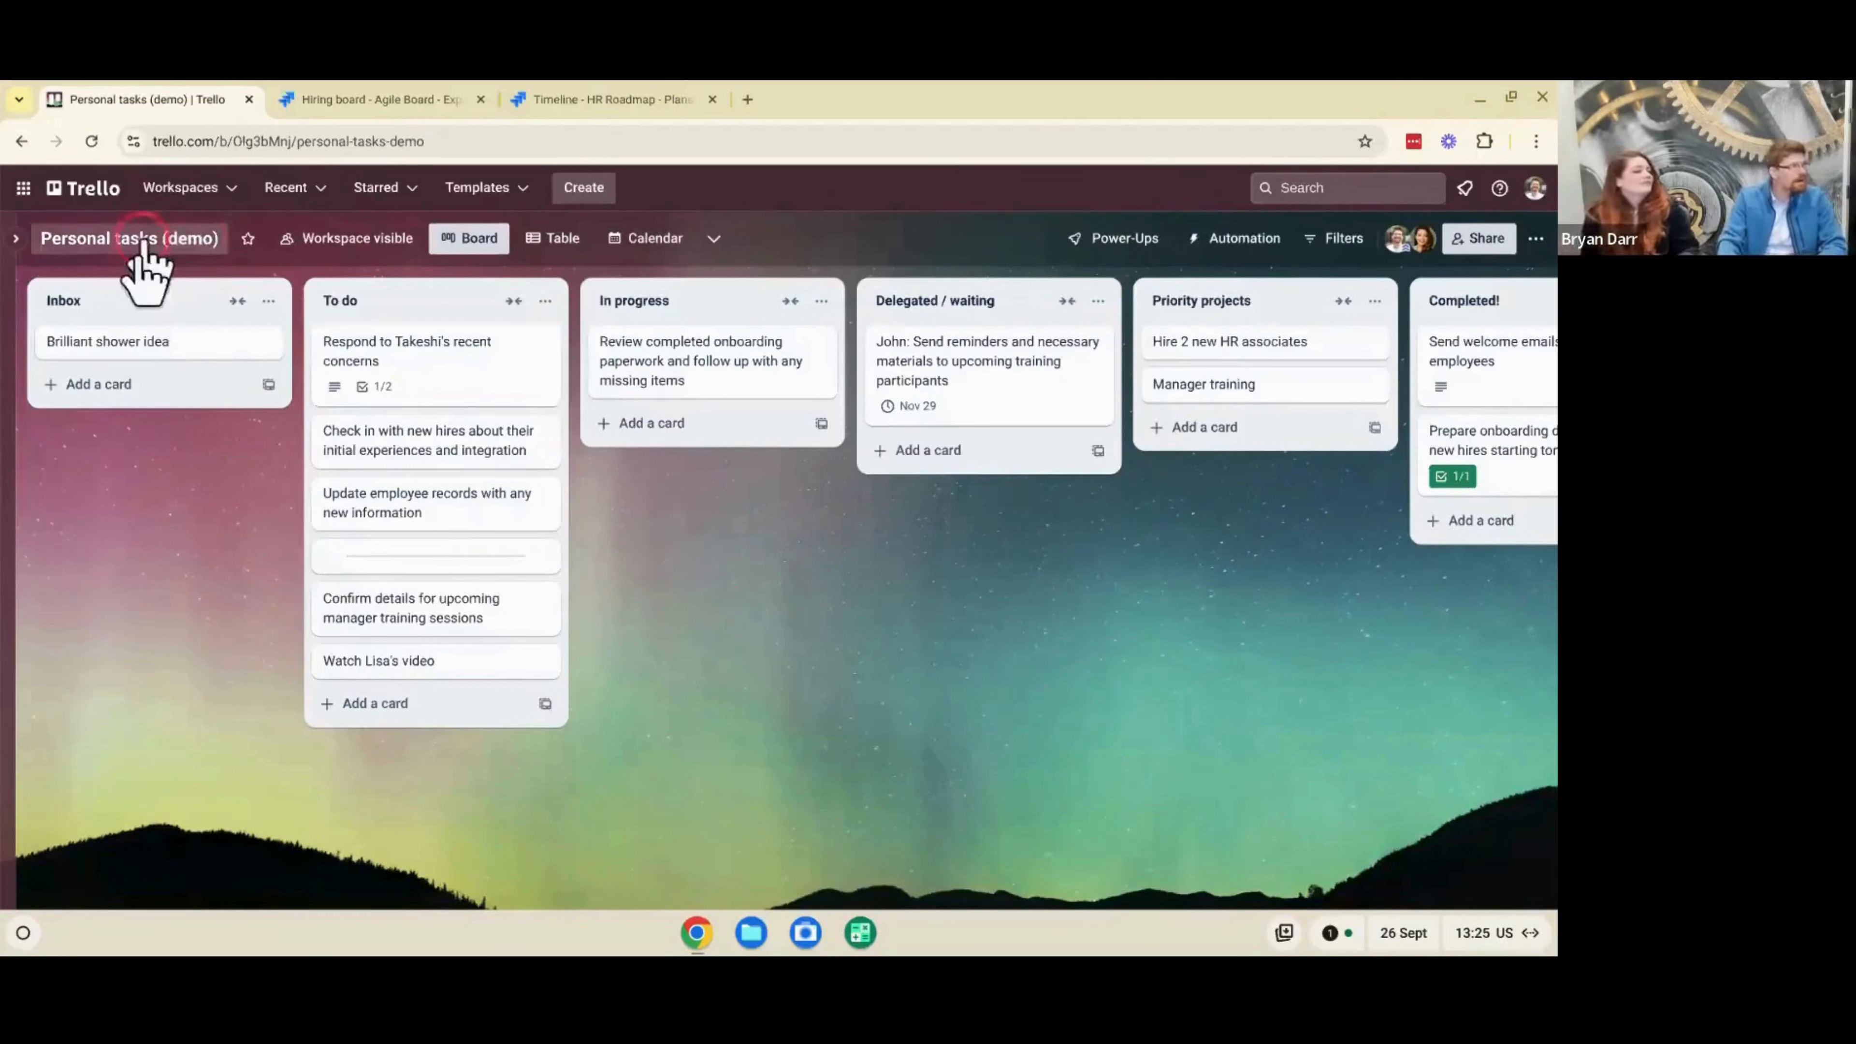
pyautogui.click(147, 315)
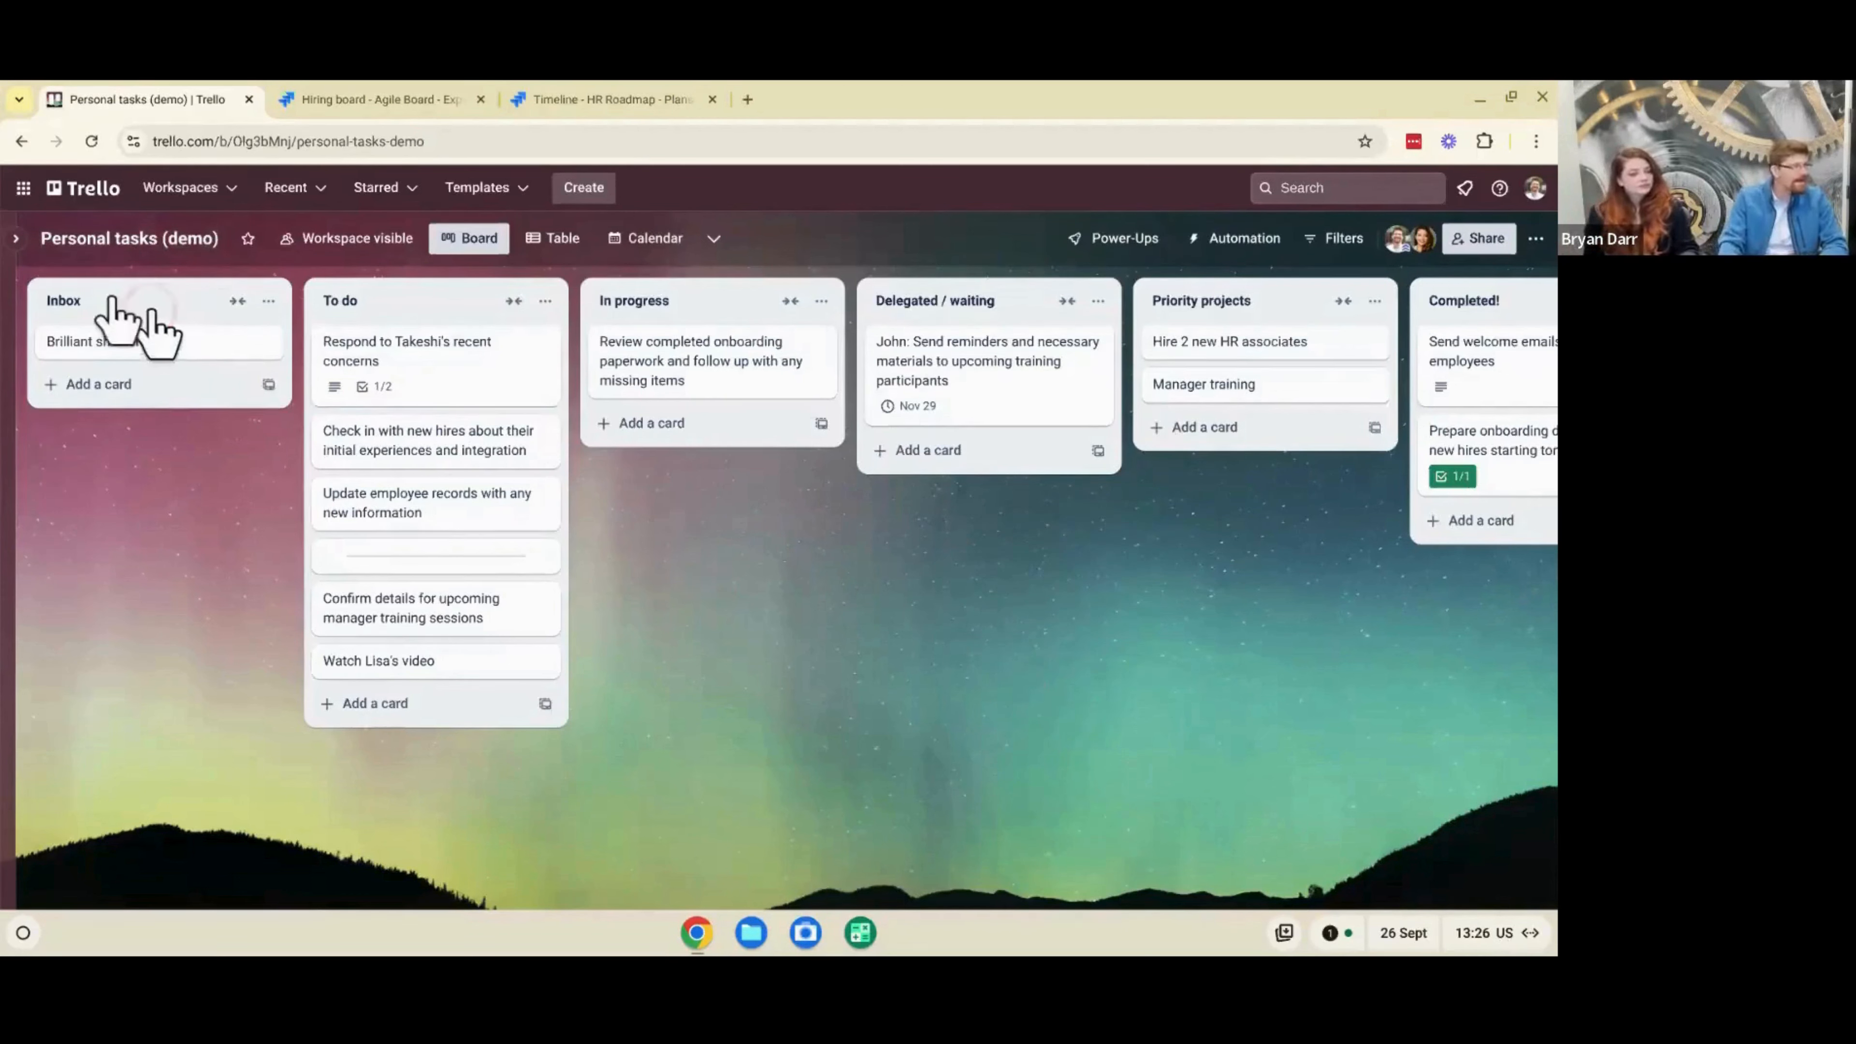
pyautogui.click(147, 533)
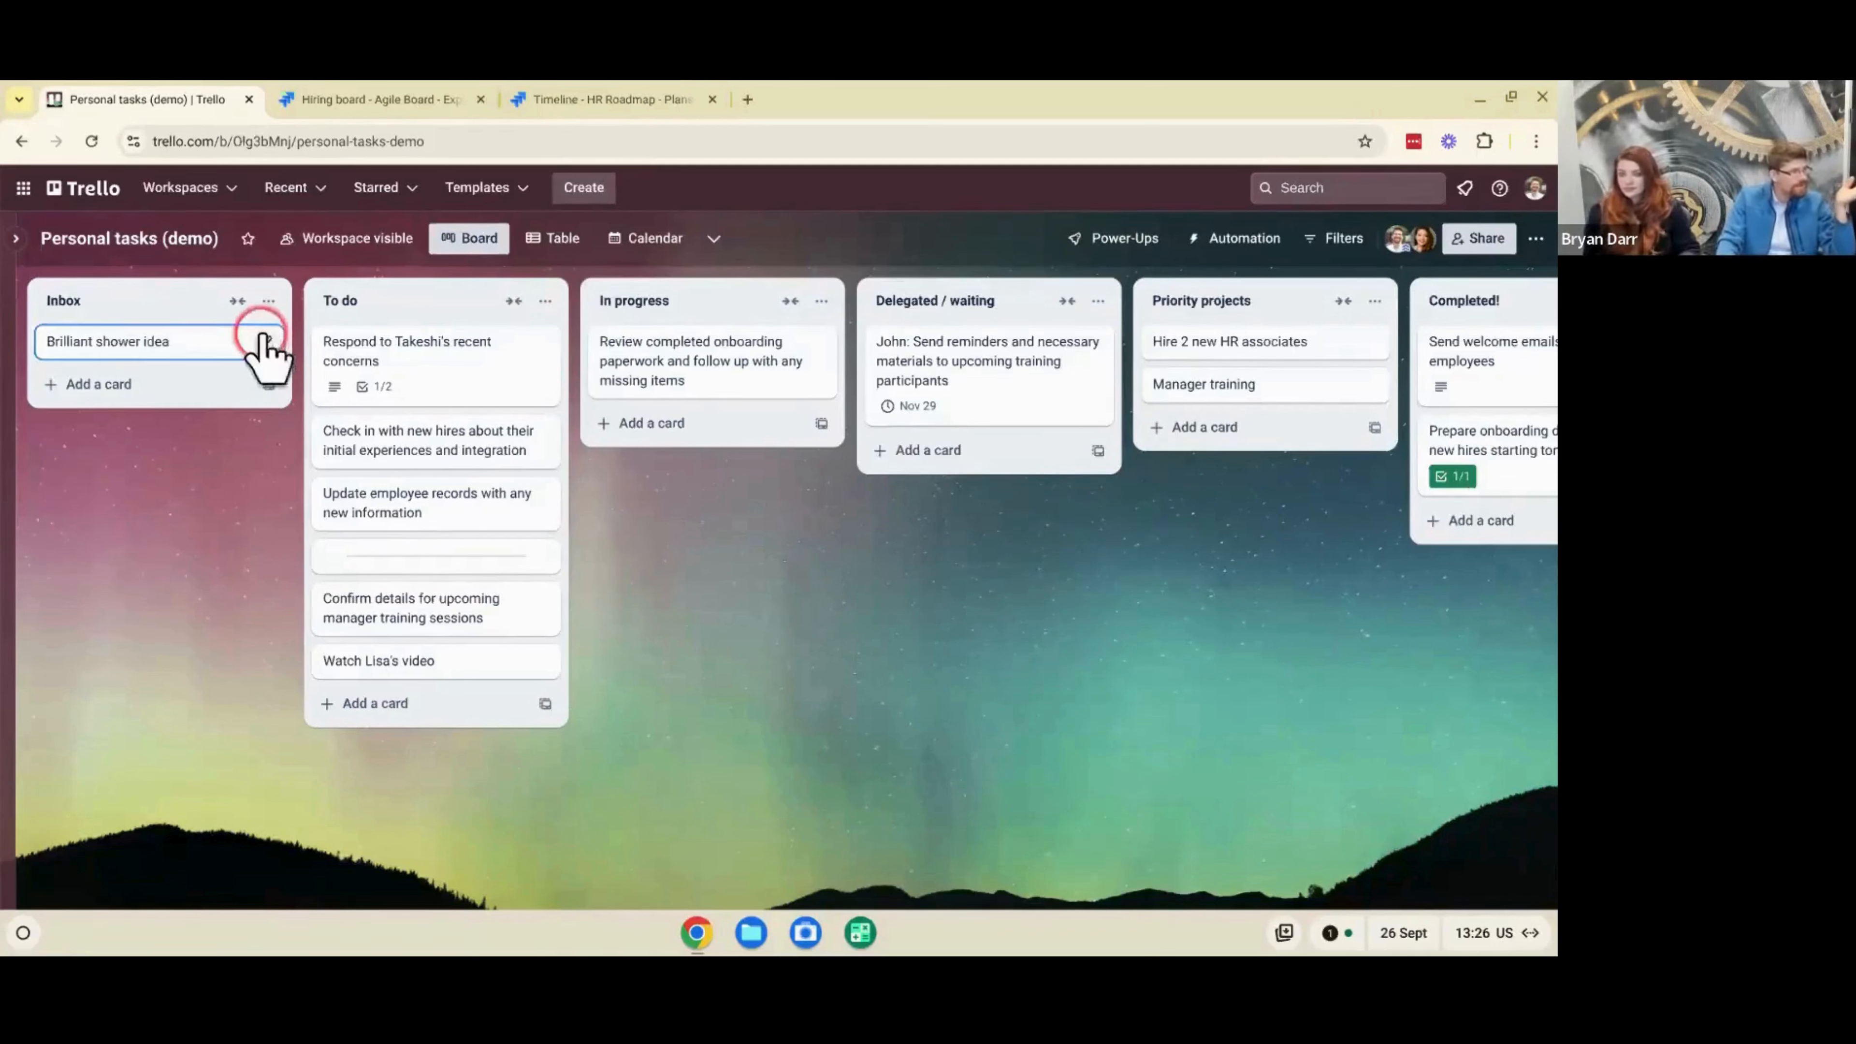
pyautogui.click(155, 338)
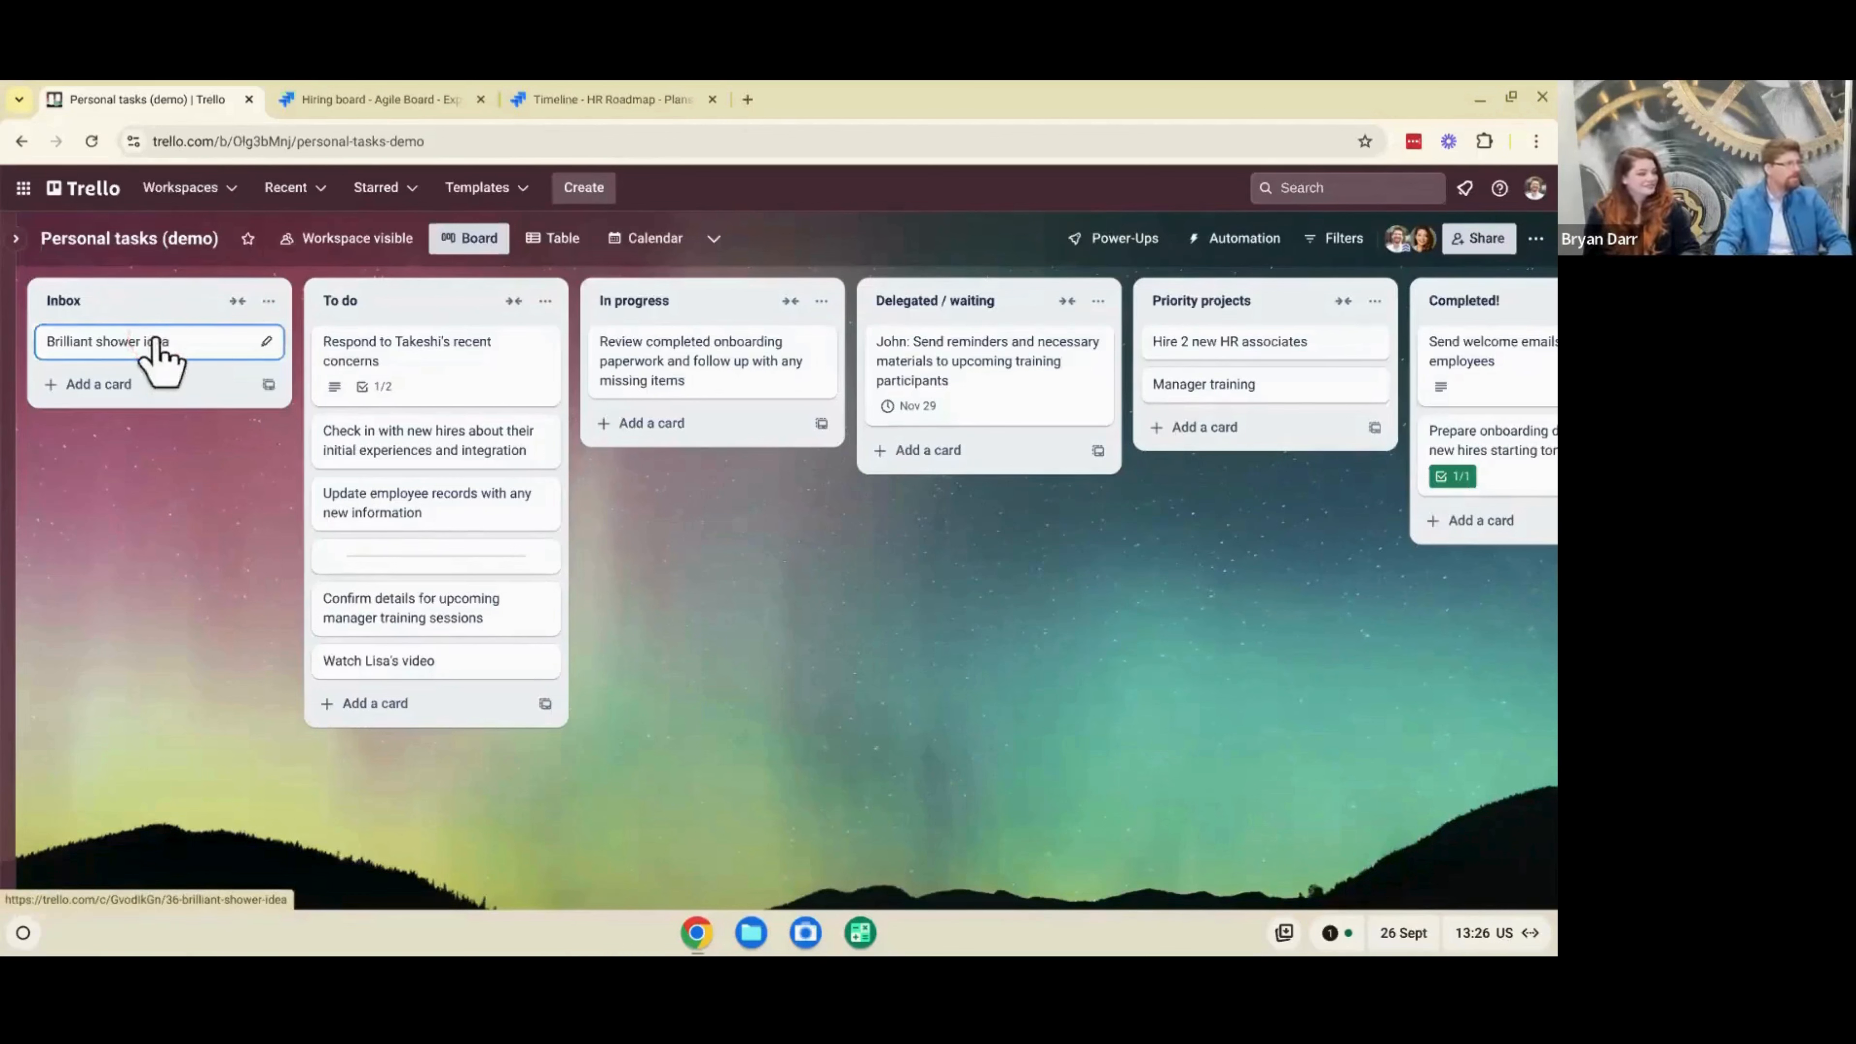
# - Add a card named "GH: Talk about X" to the Inbox list
pyautogui.click(138, 388)
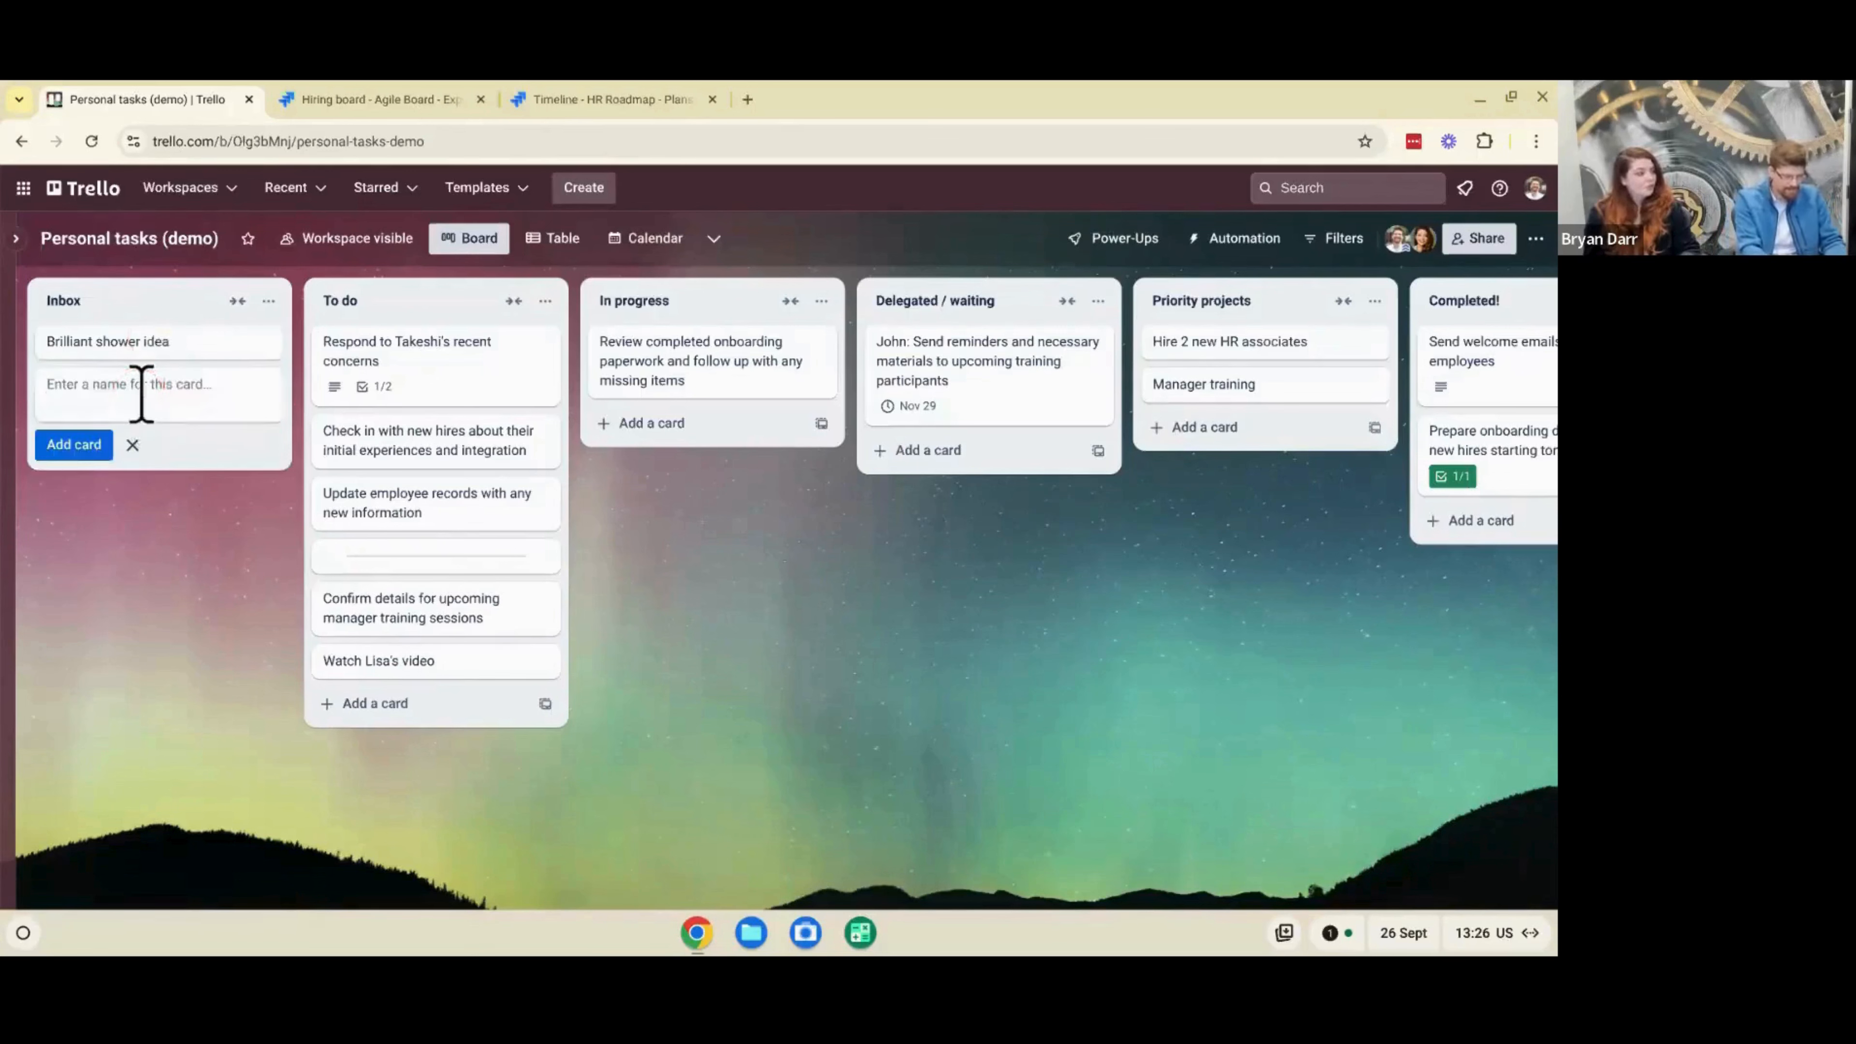
pyautogui.write('GH')
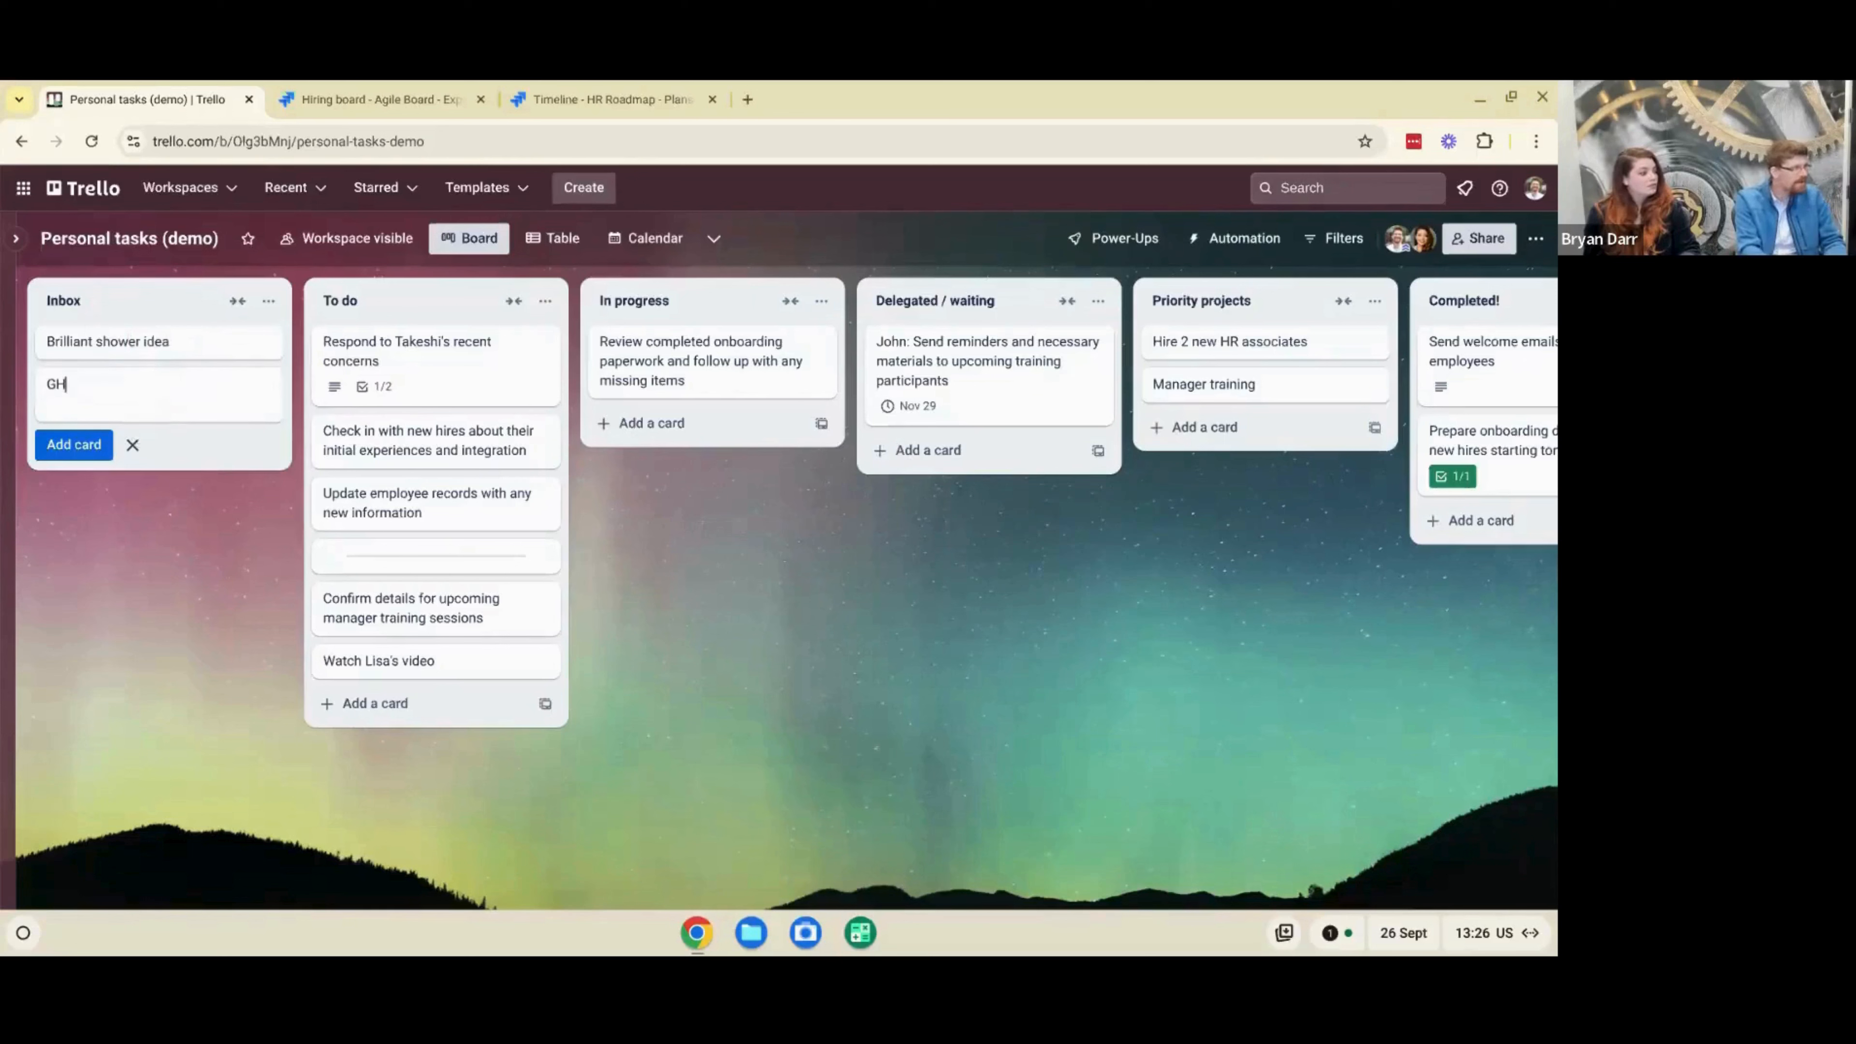
pyautogui.write(': Talk about X')
pyautogui.press('Return')
# - Start a bulleted description on the "GH: Talk about X" card, and return to the board without saving it
pyautogui.click(82, 385)
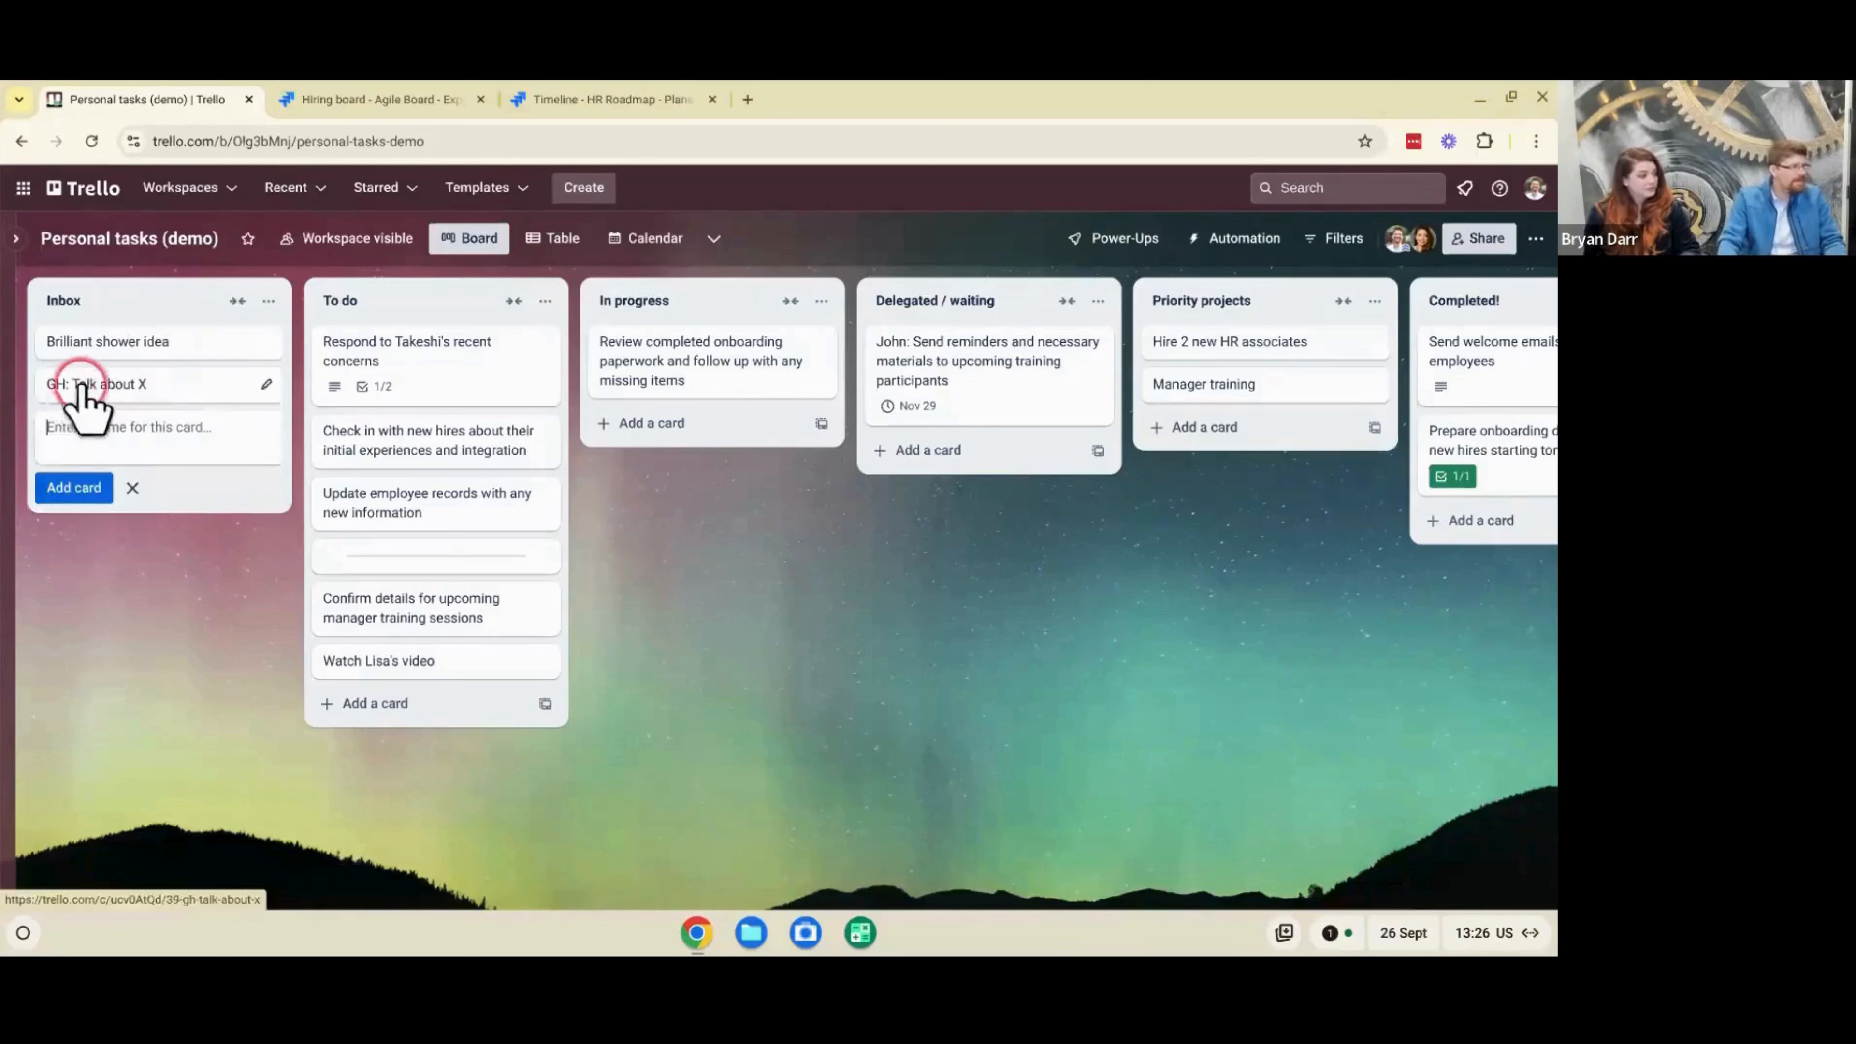
pyautogui.moveTo(83, 384); pyautogui.dragTo(166, 385)
pyautogui.click(220, 384)
pyautogui.click(601, 462)
pyautogui.click(620, 521)
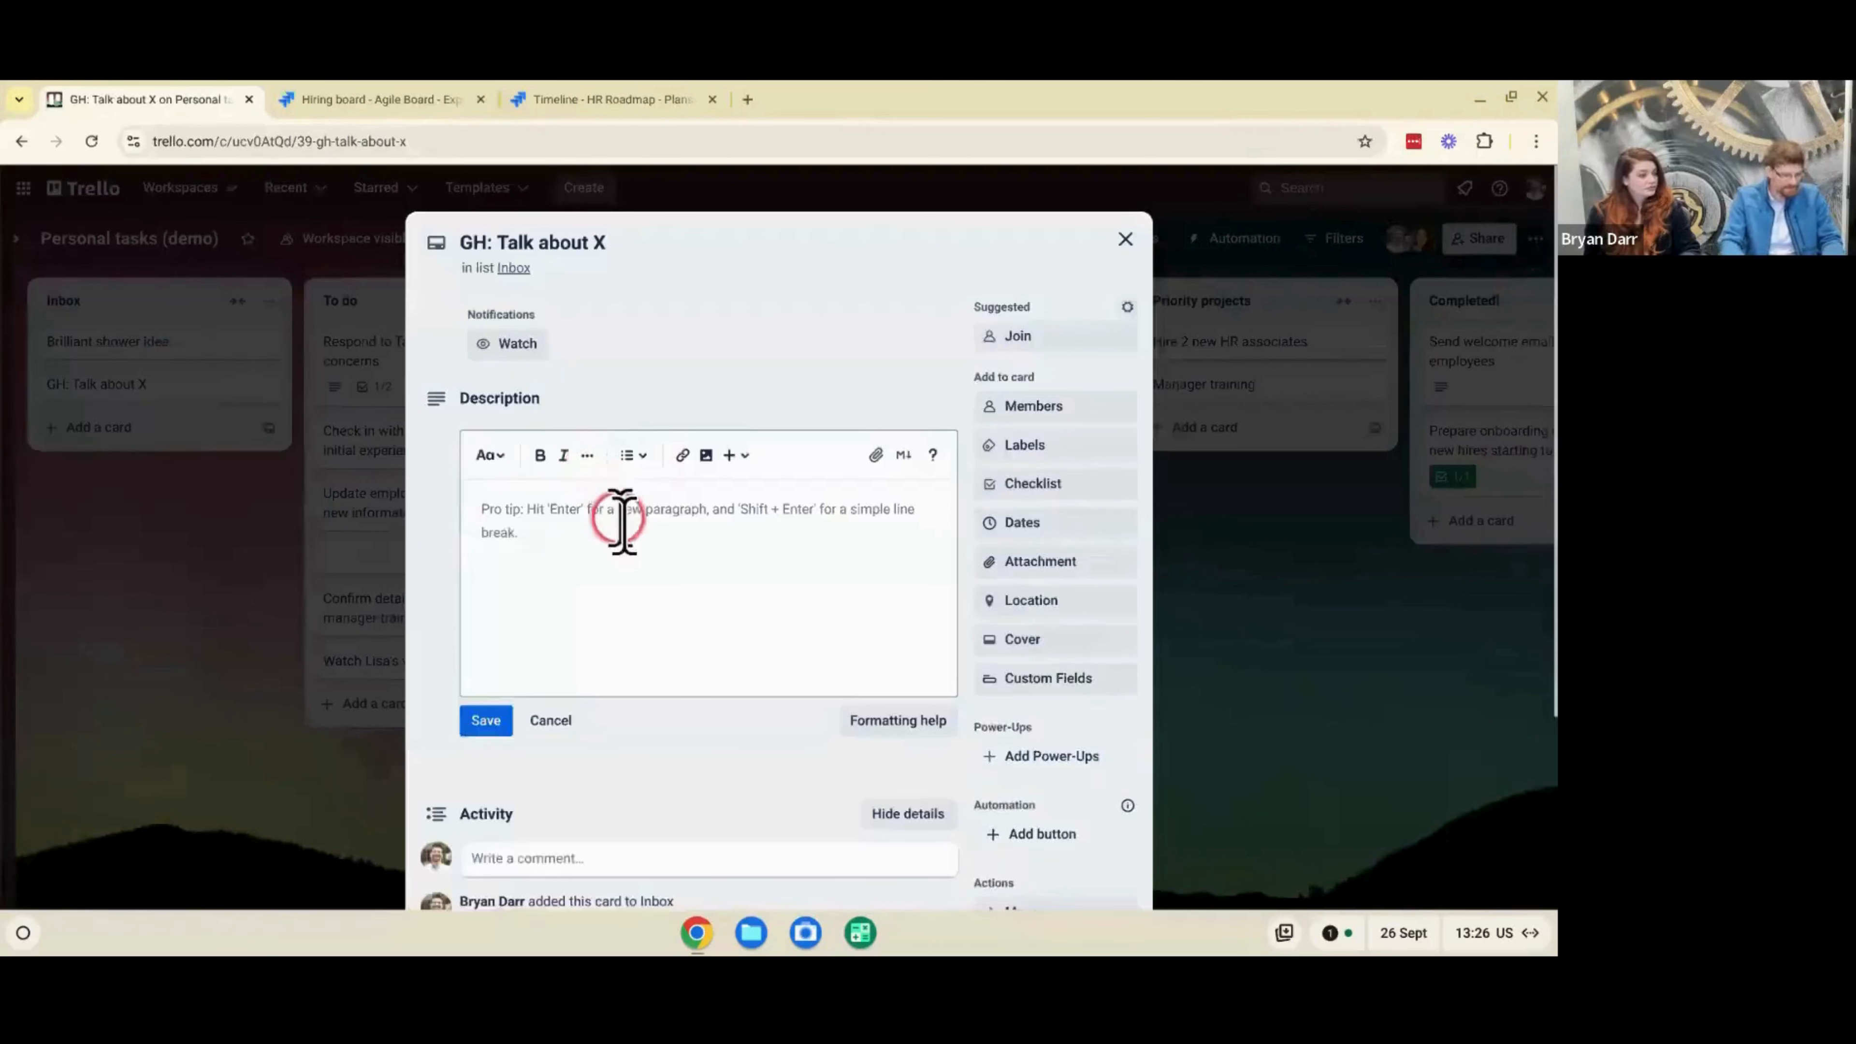
pyautogui.write('-')
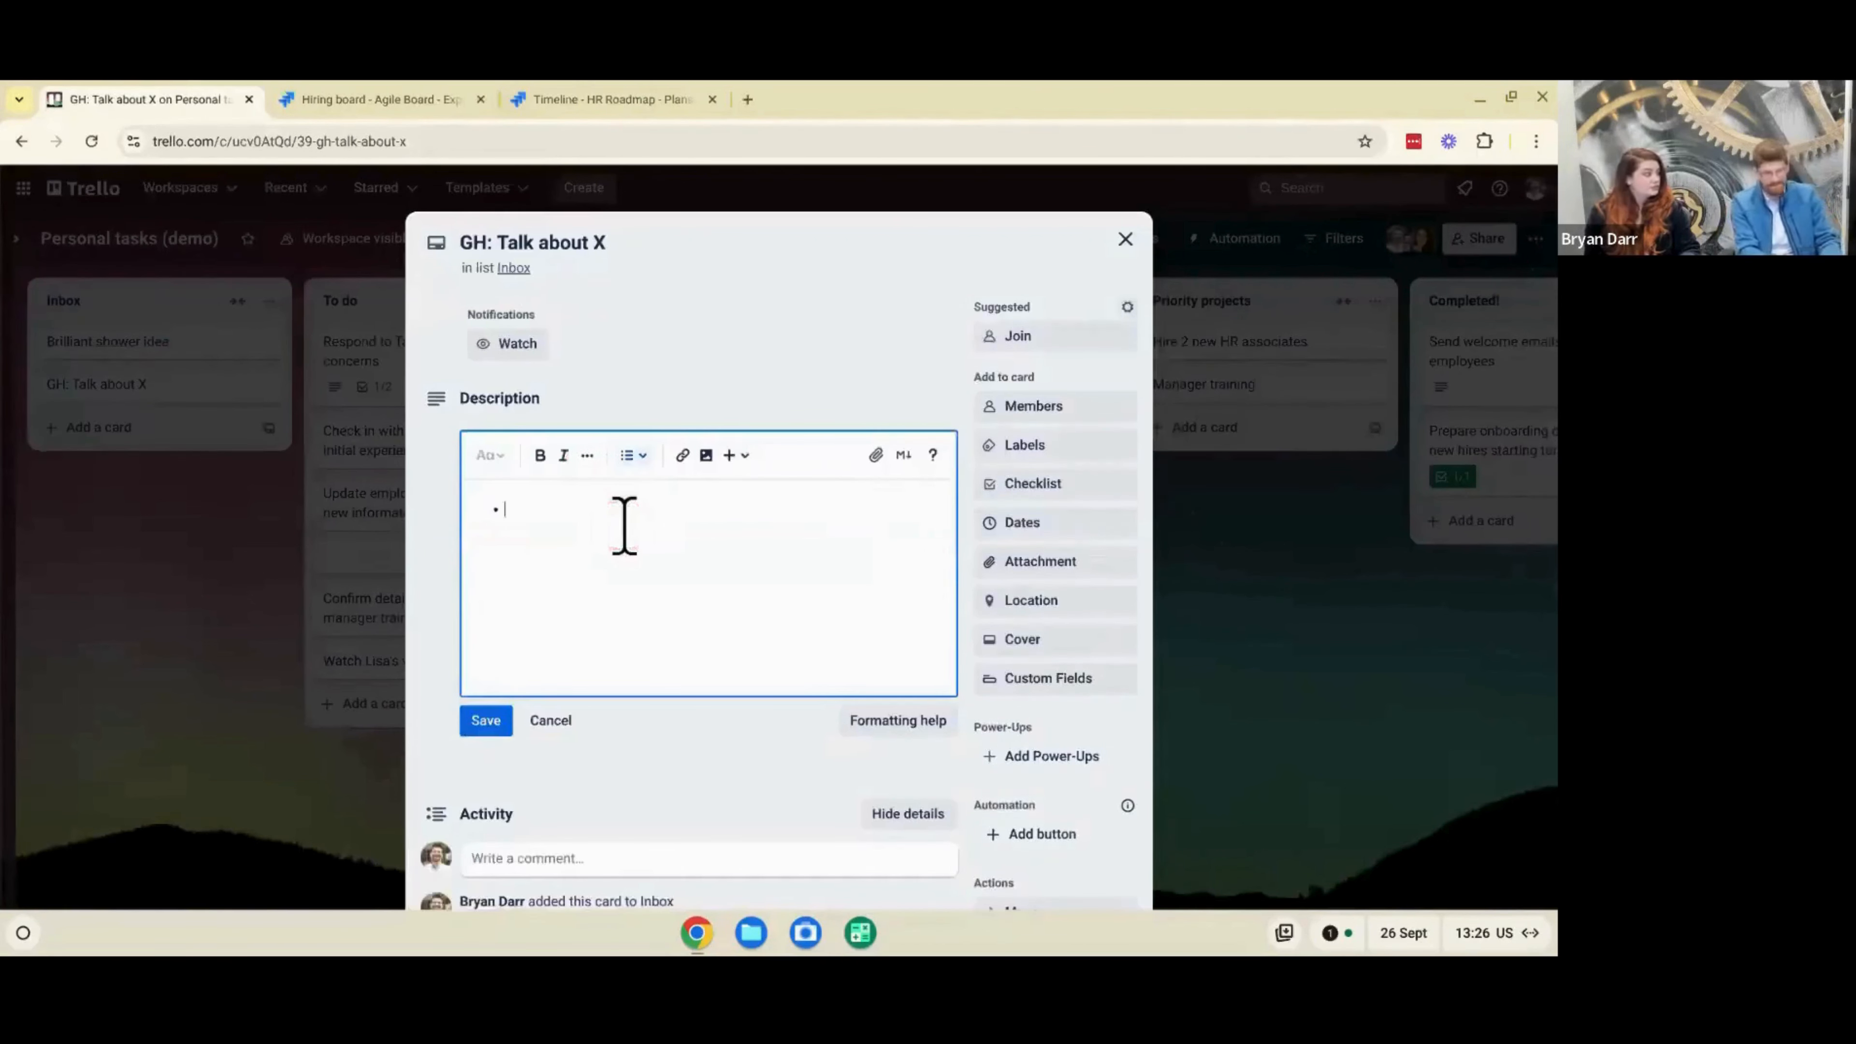
pyautogui.press('Escape')
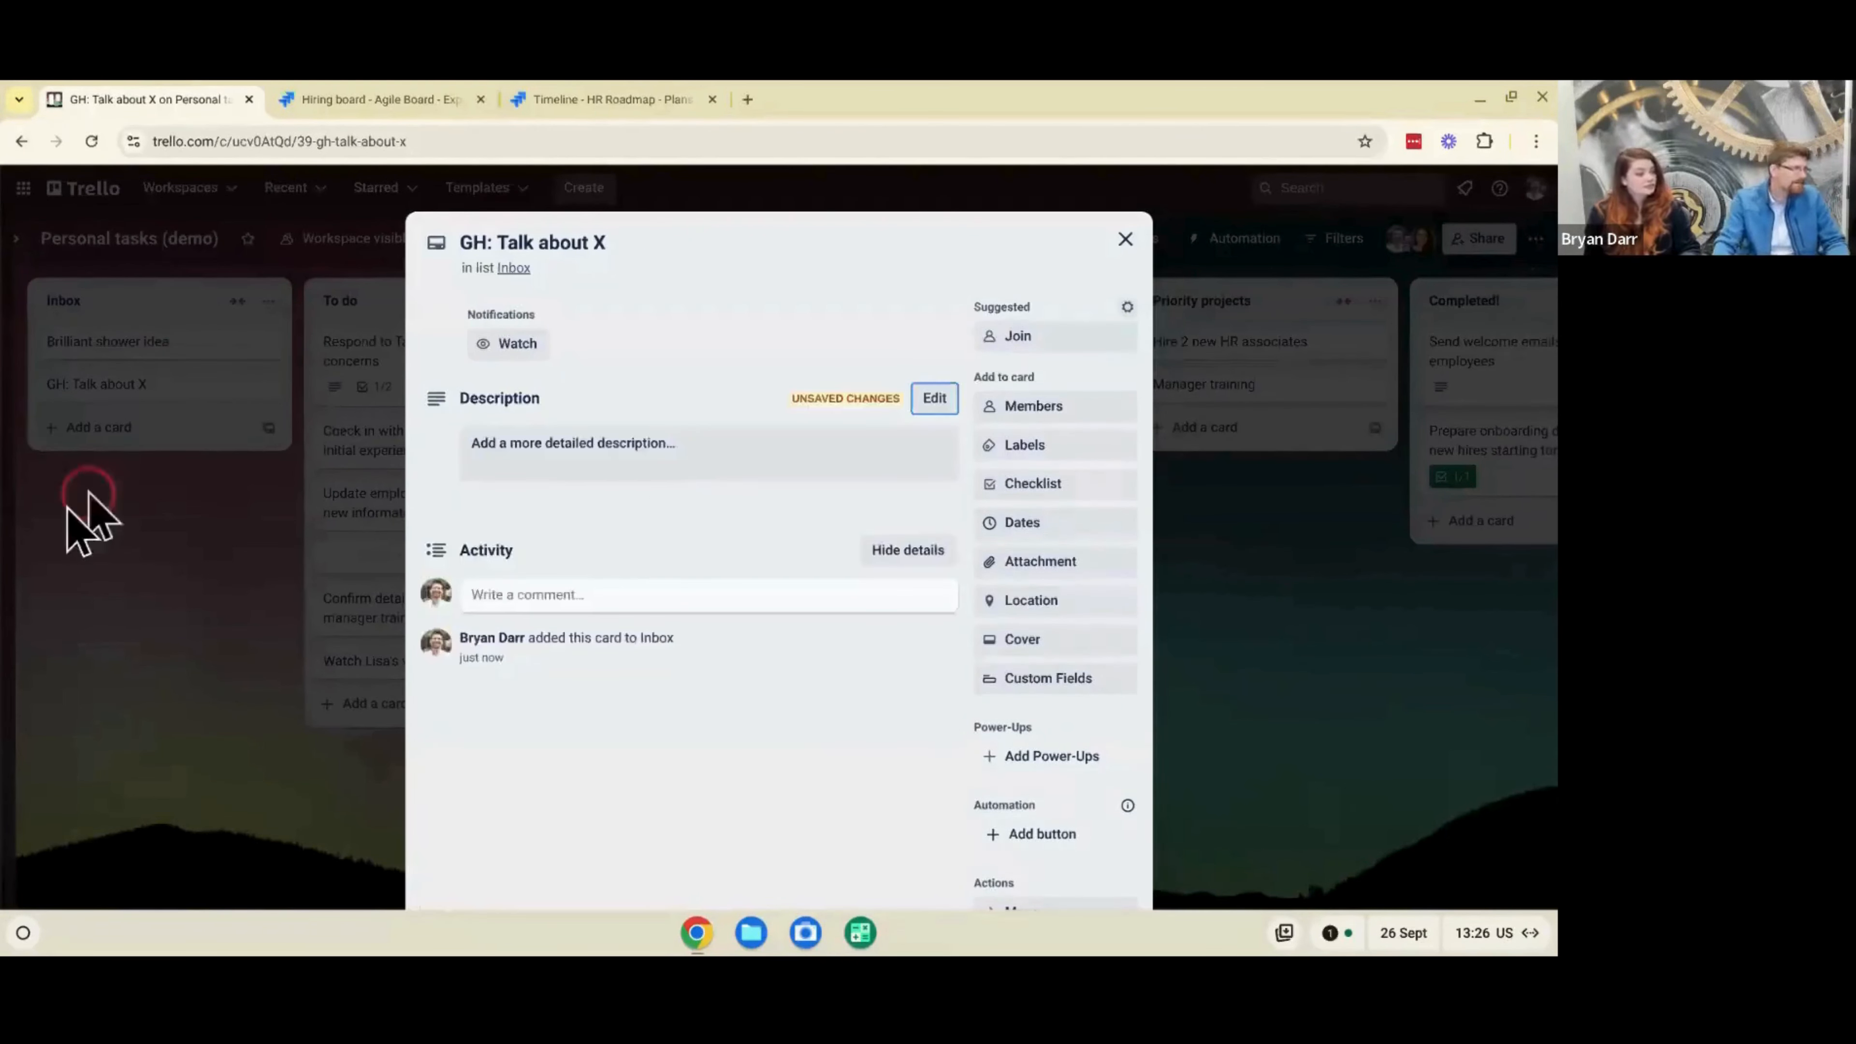
pyautogui.click(100, 530)
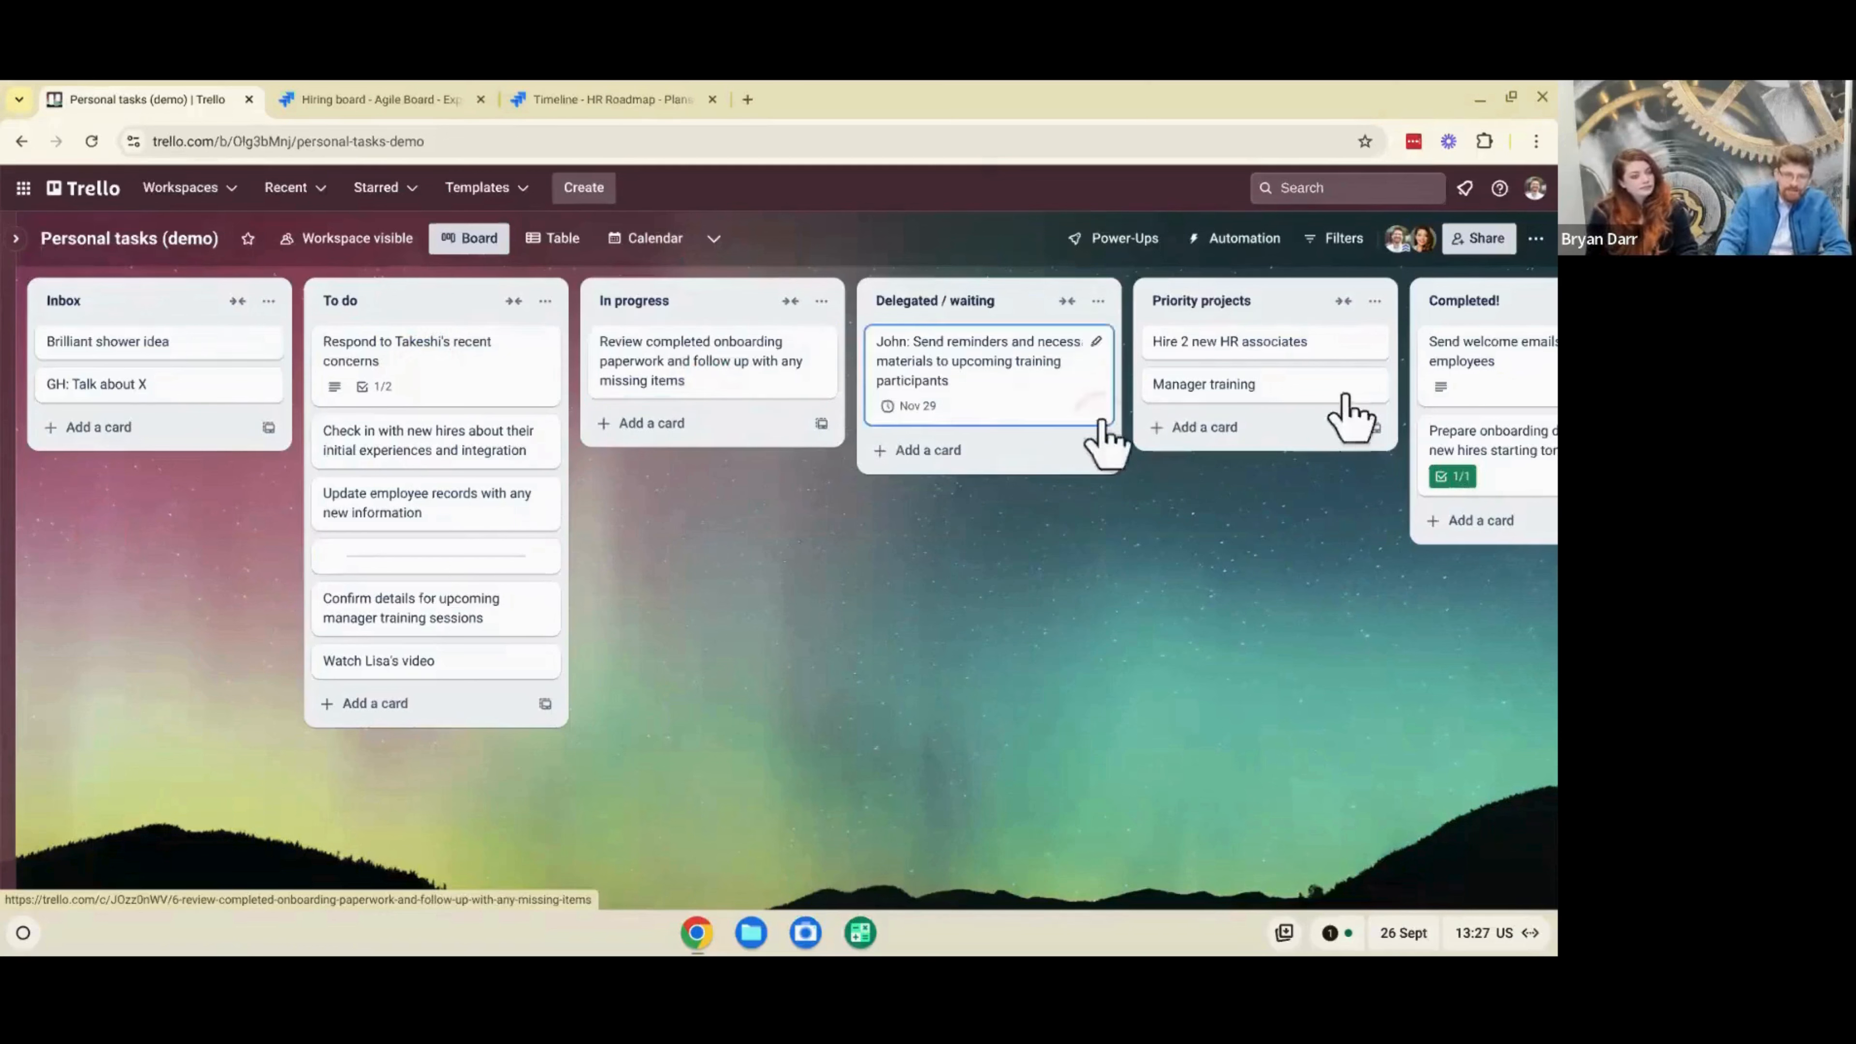
# - Add a "---" separator card at the end of the To do list, and archive it
pyautogui.click(1473, 331)
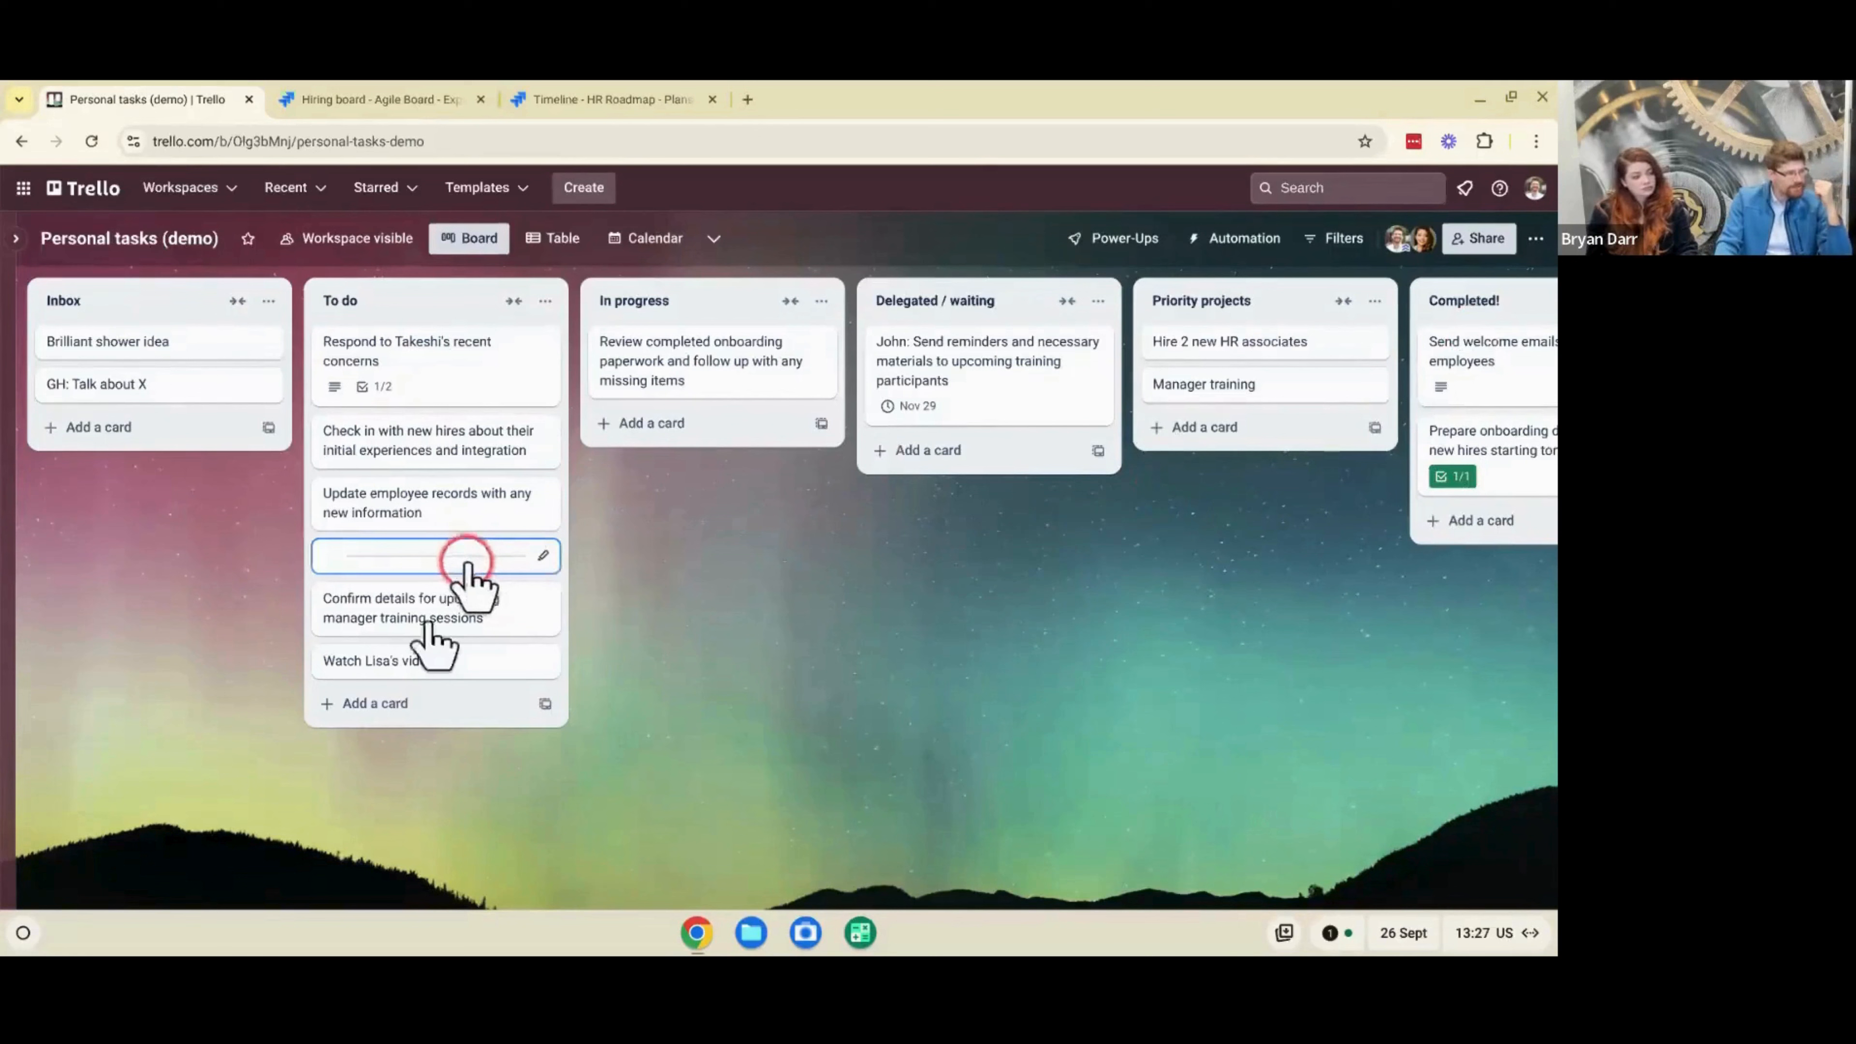
pyautogui.click(405, 703)
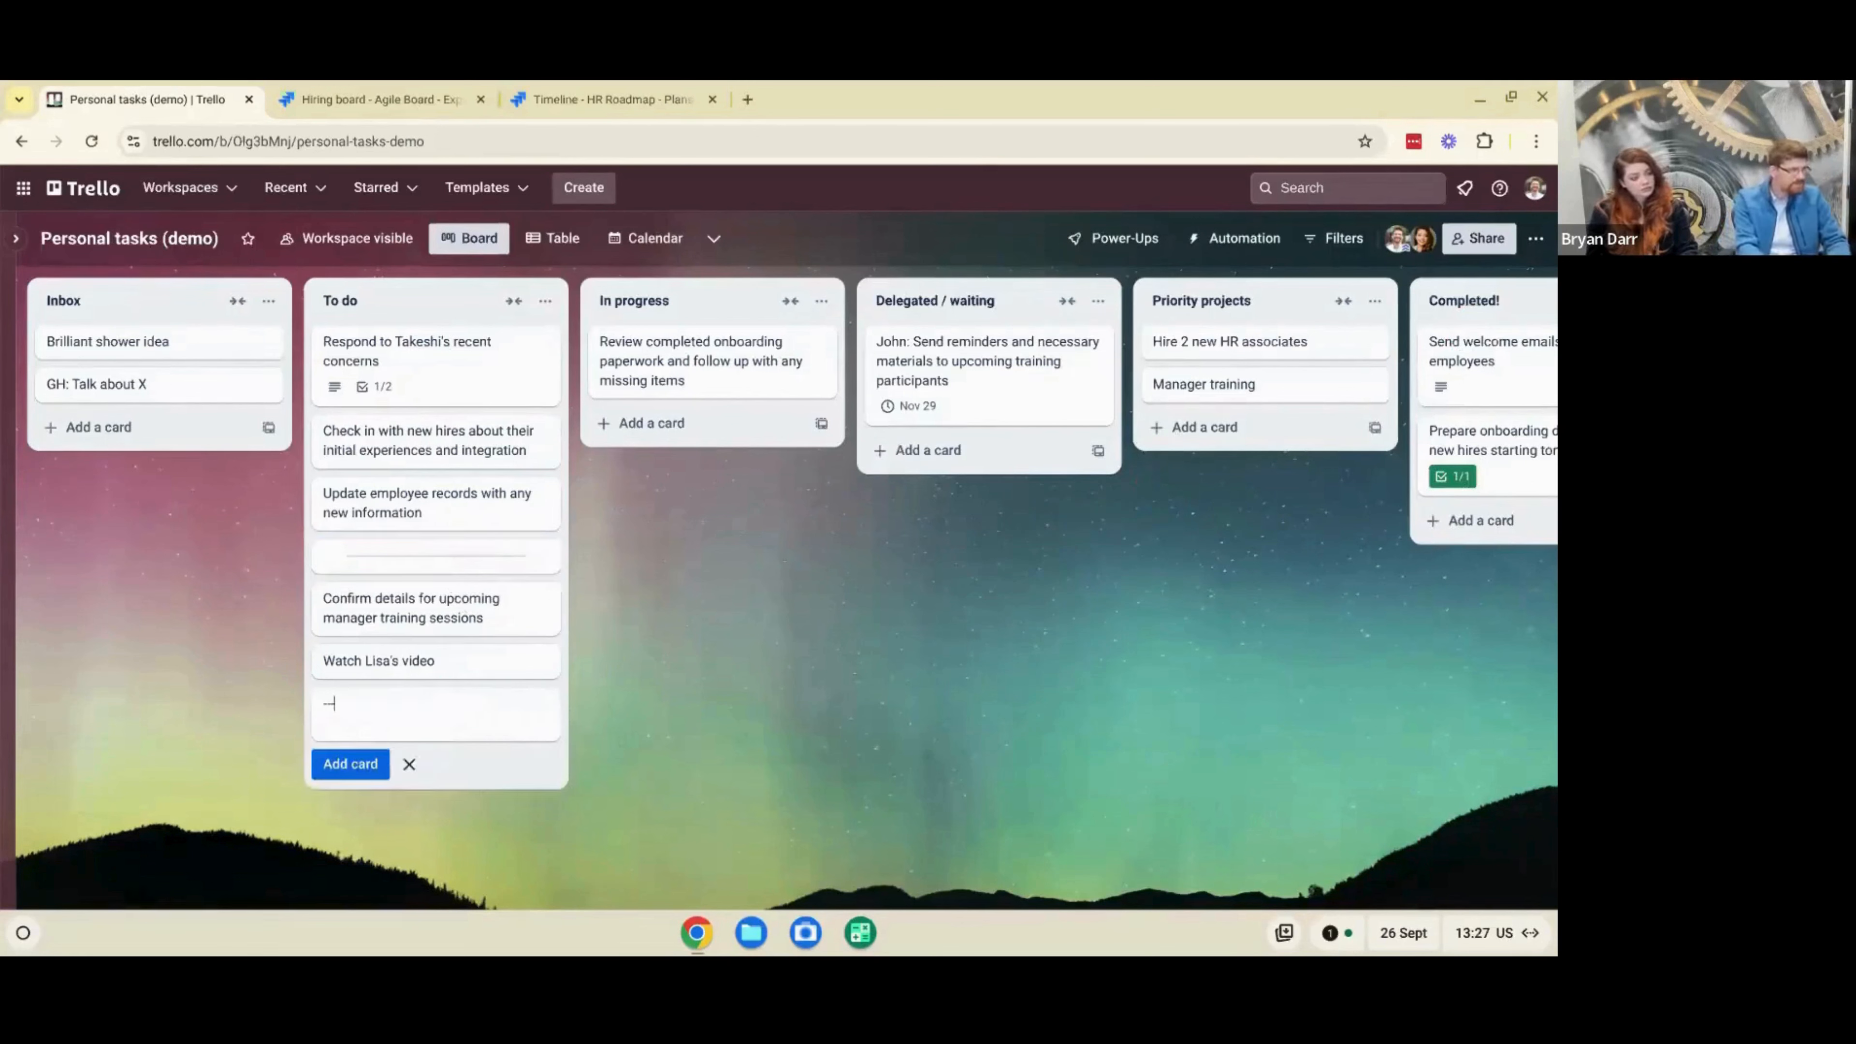
pyautogui.write('---')
pyautogui.press('Return')
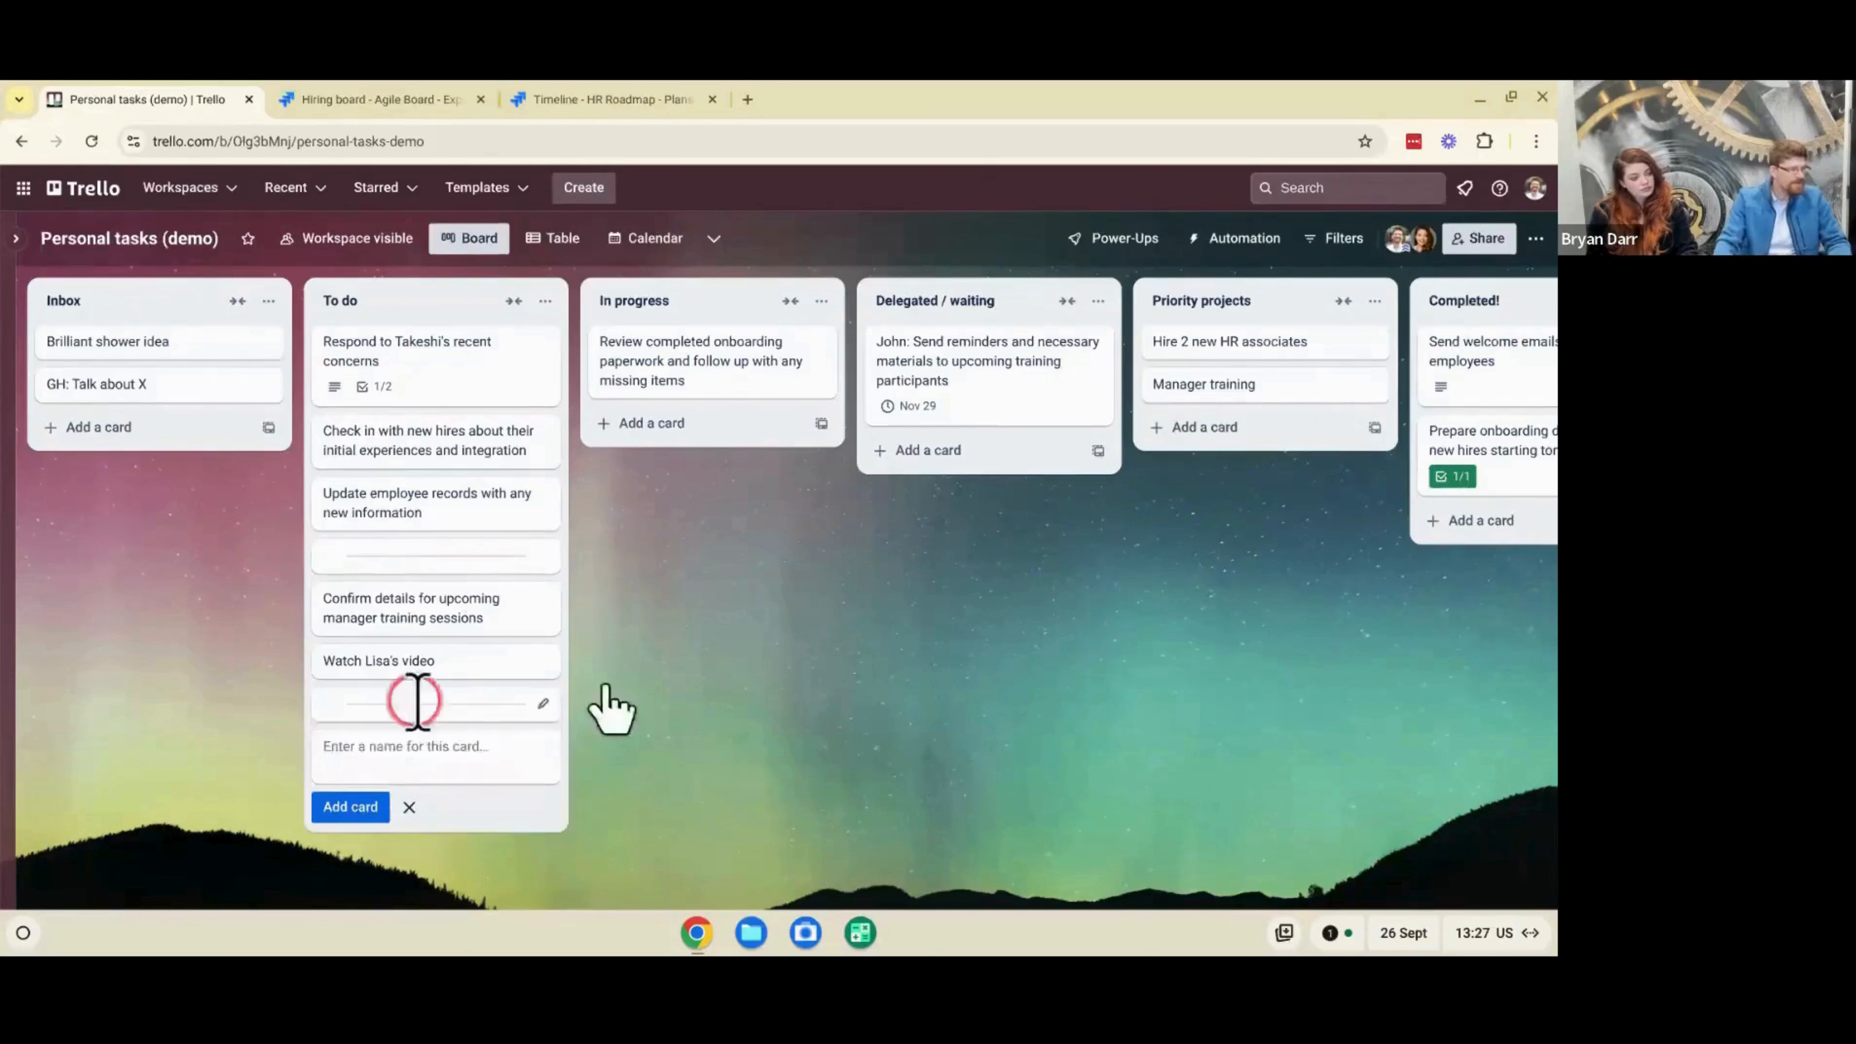
pyautogui.click(700, 689)
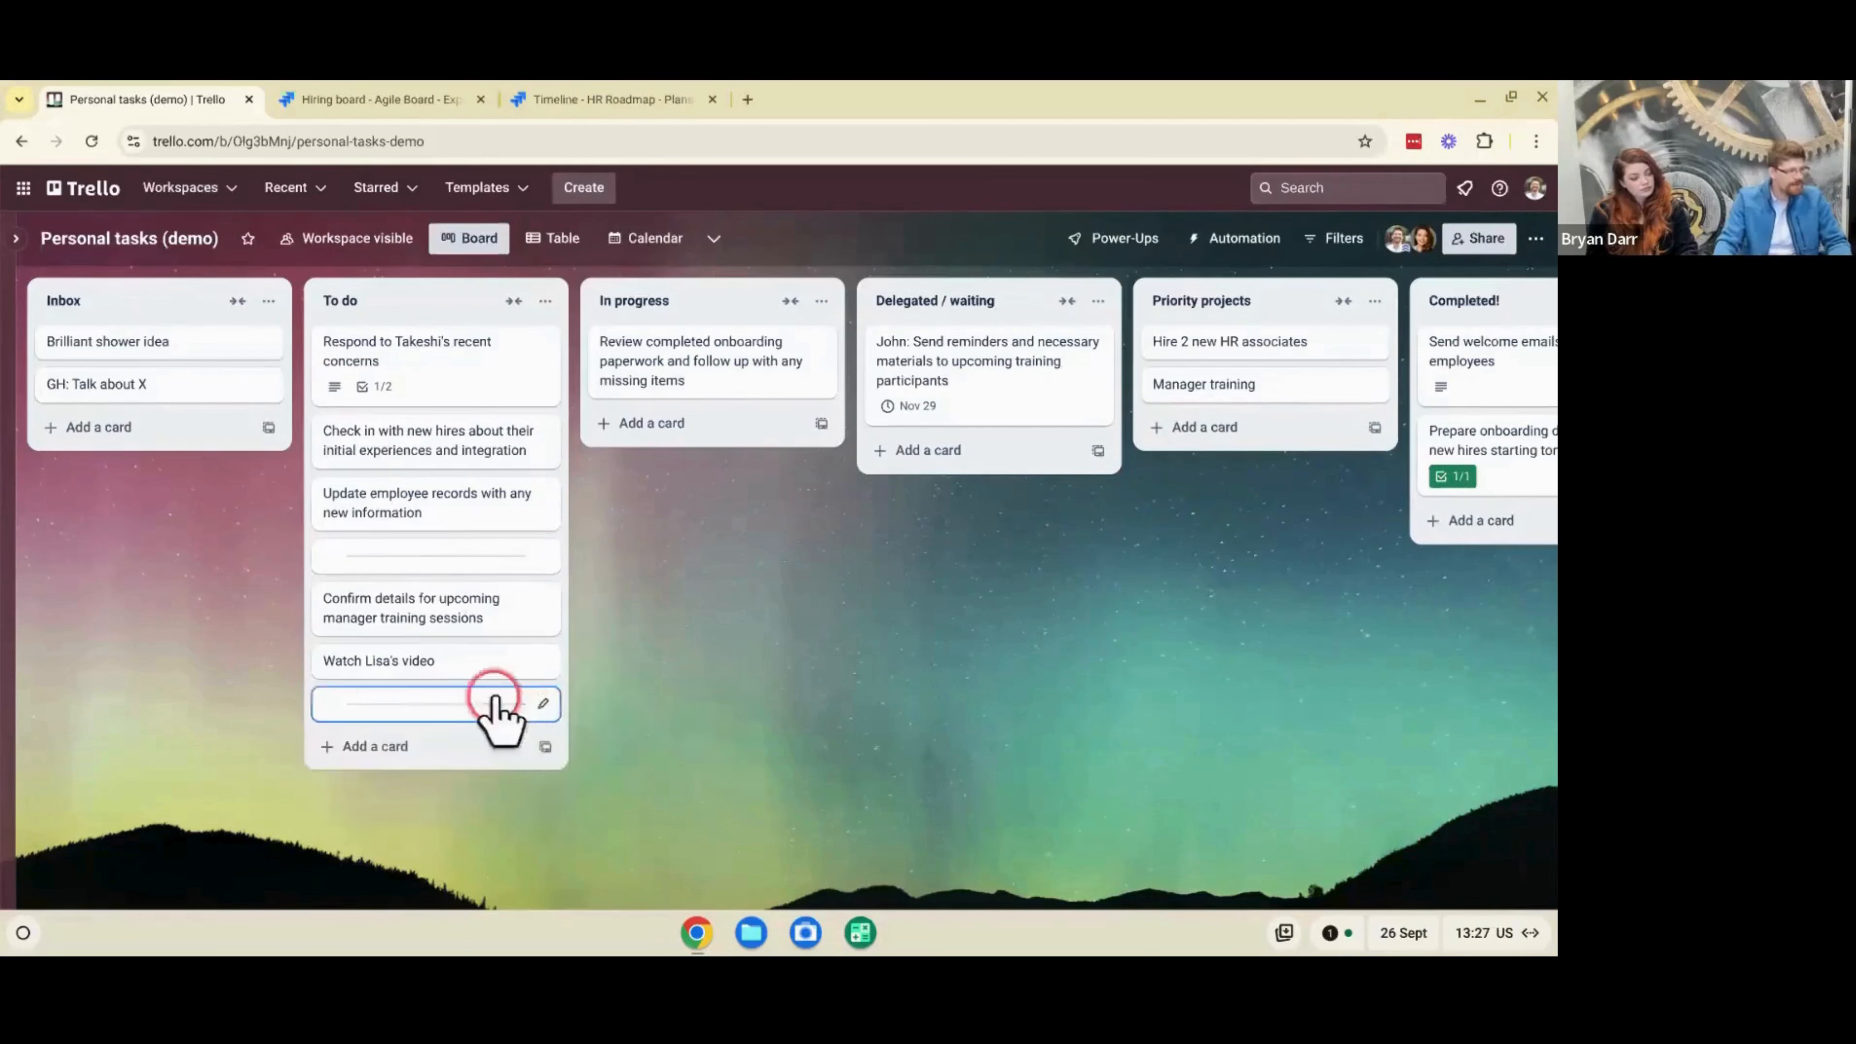
pyautogui.press('c')
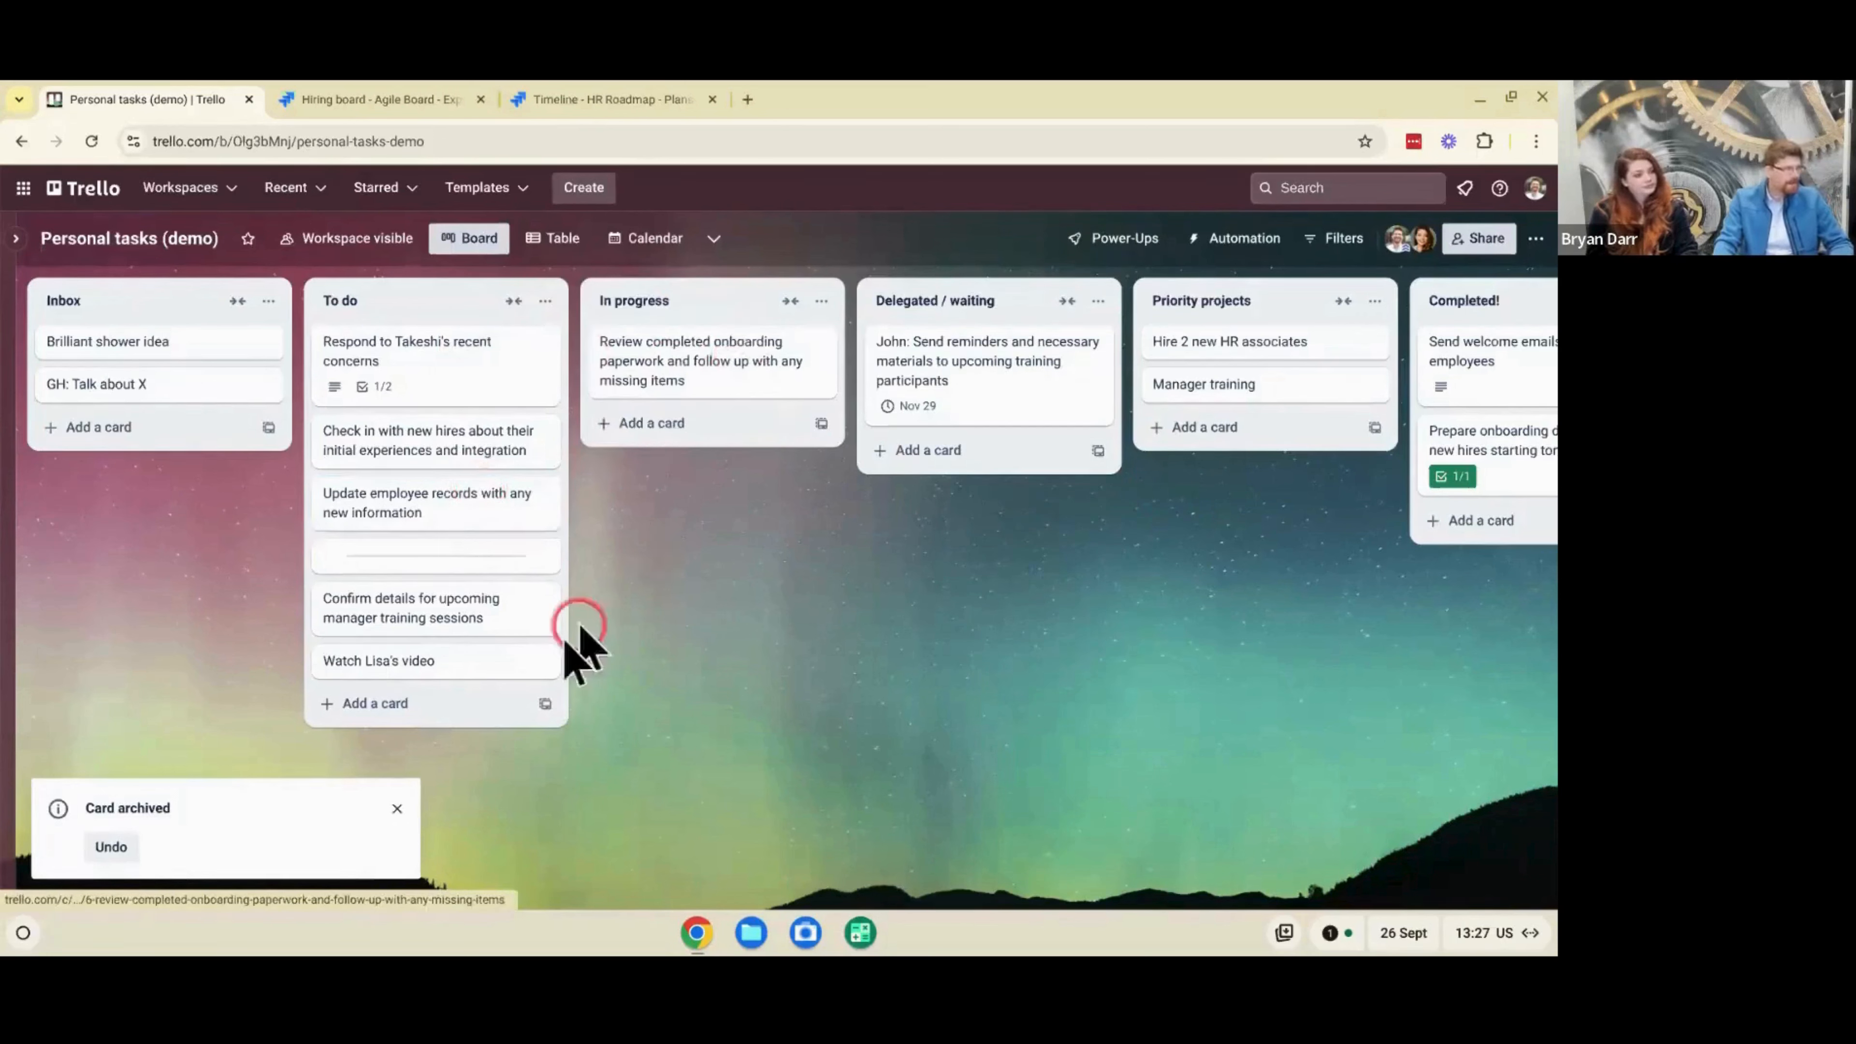
pyautogui.moveTo(478, 555)
pyautogui.mouseDown()
pyautogui.moveTo(488, 443)
pyautogui.moveTo(487, 559)
pyautogui.mouseUp()
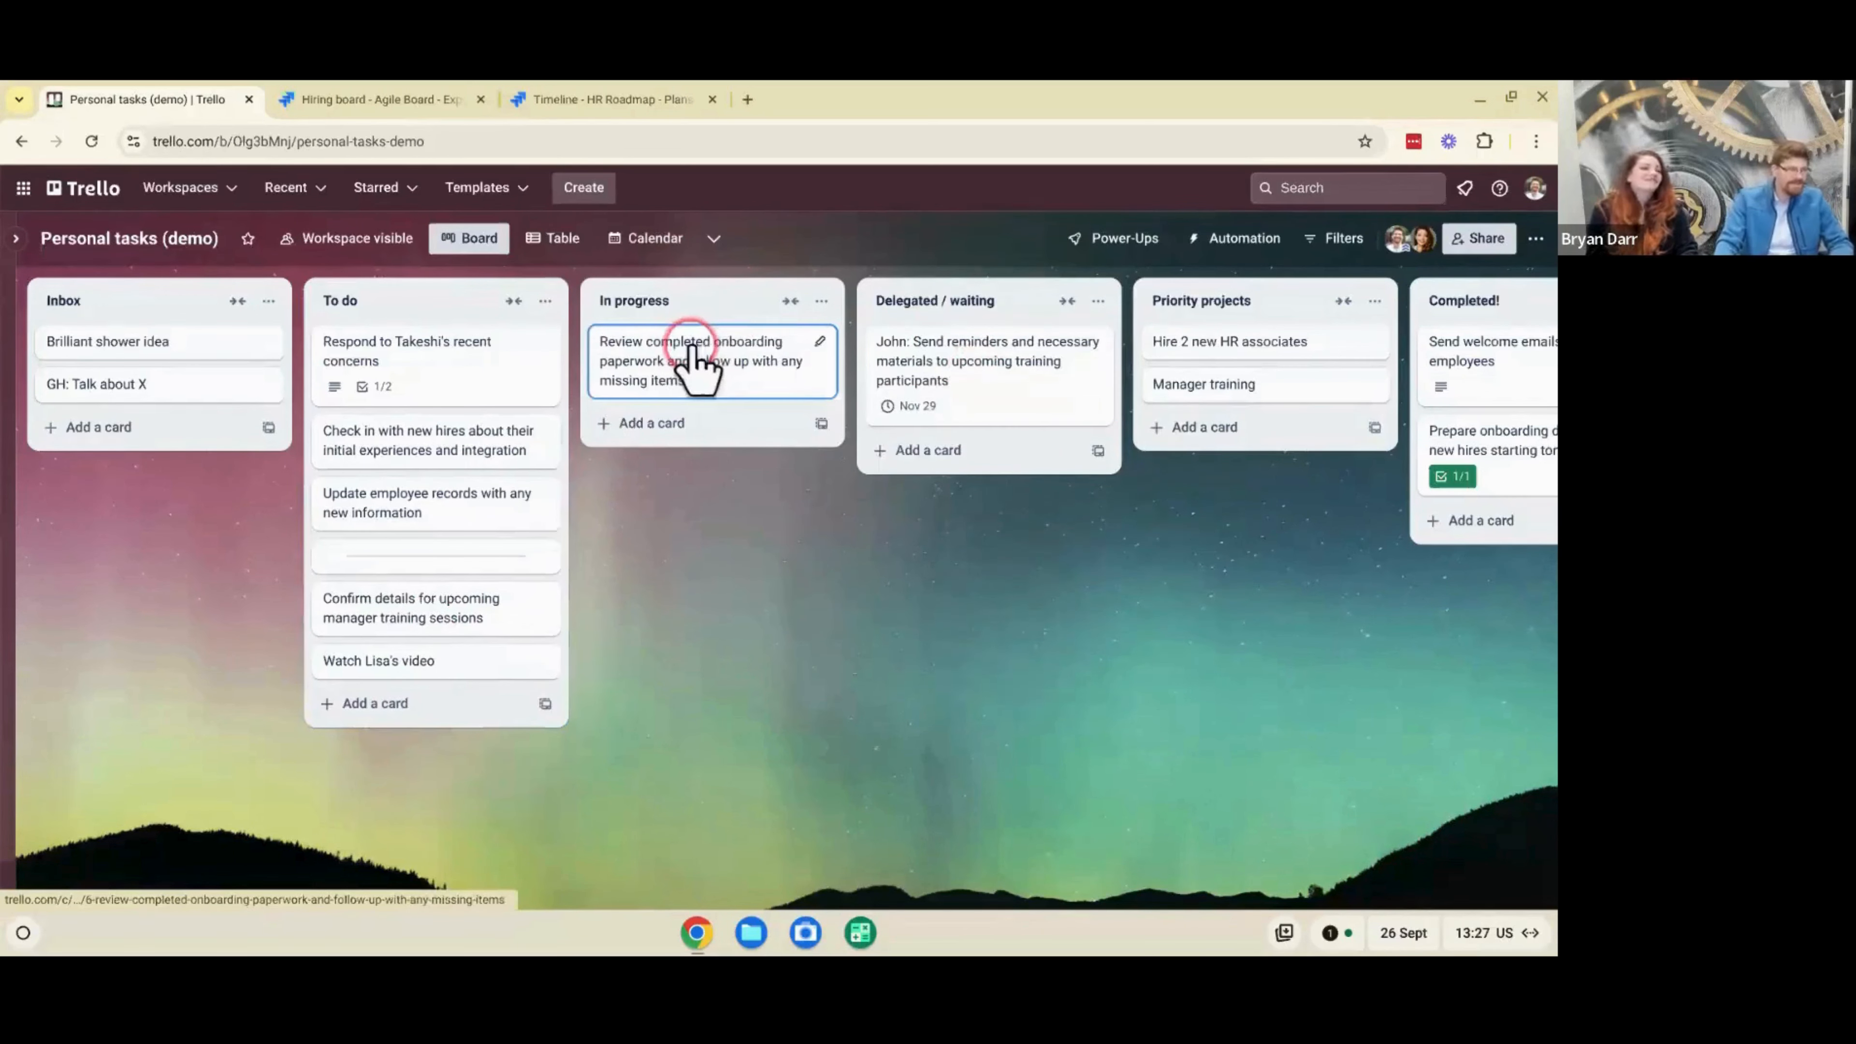
# - Move the onboarding paperwork review card from In progress to Delegated / waiting, and prefix its title with the responsible person's first name and a colon
pyautogui.moveTo(693, 358); pyautogui.dragTo(945, 477)
pyautogui.click(929, 468)
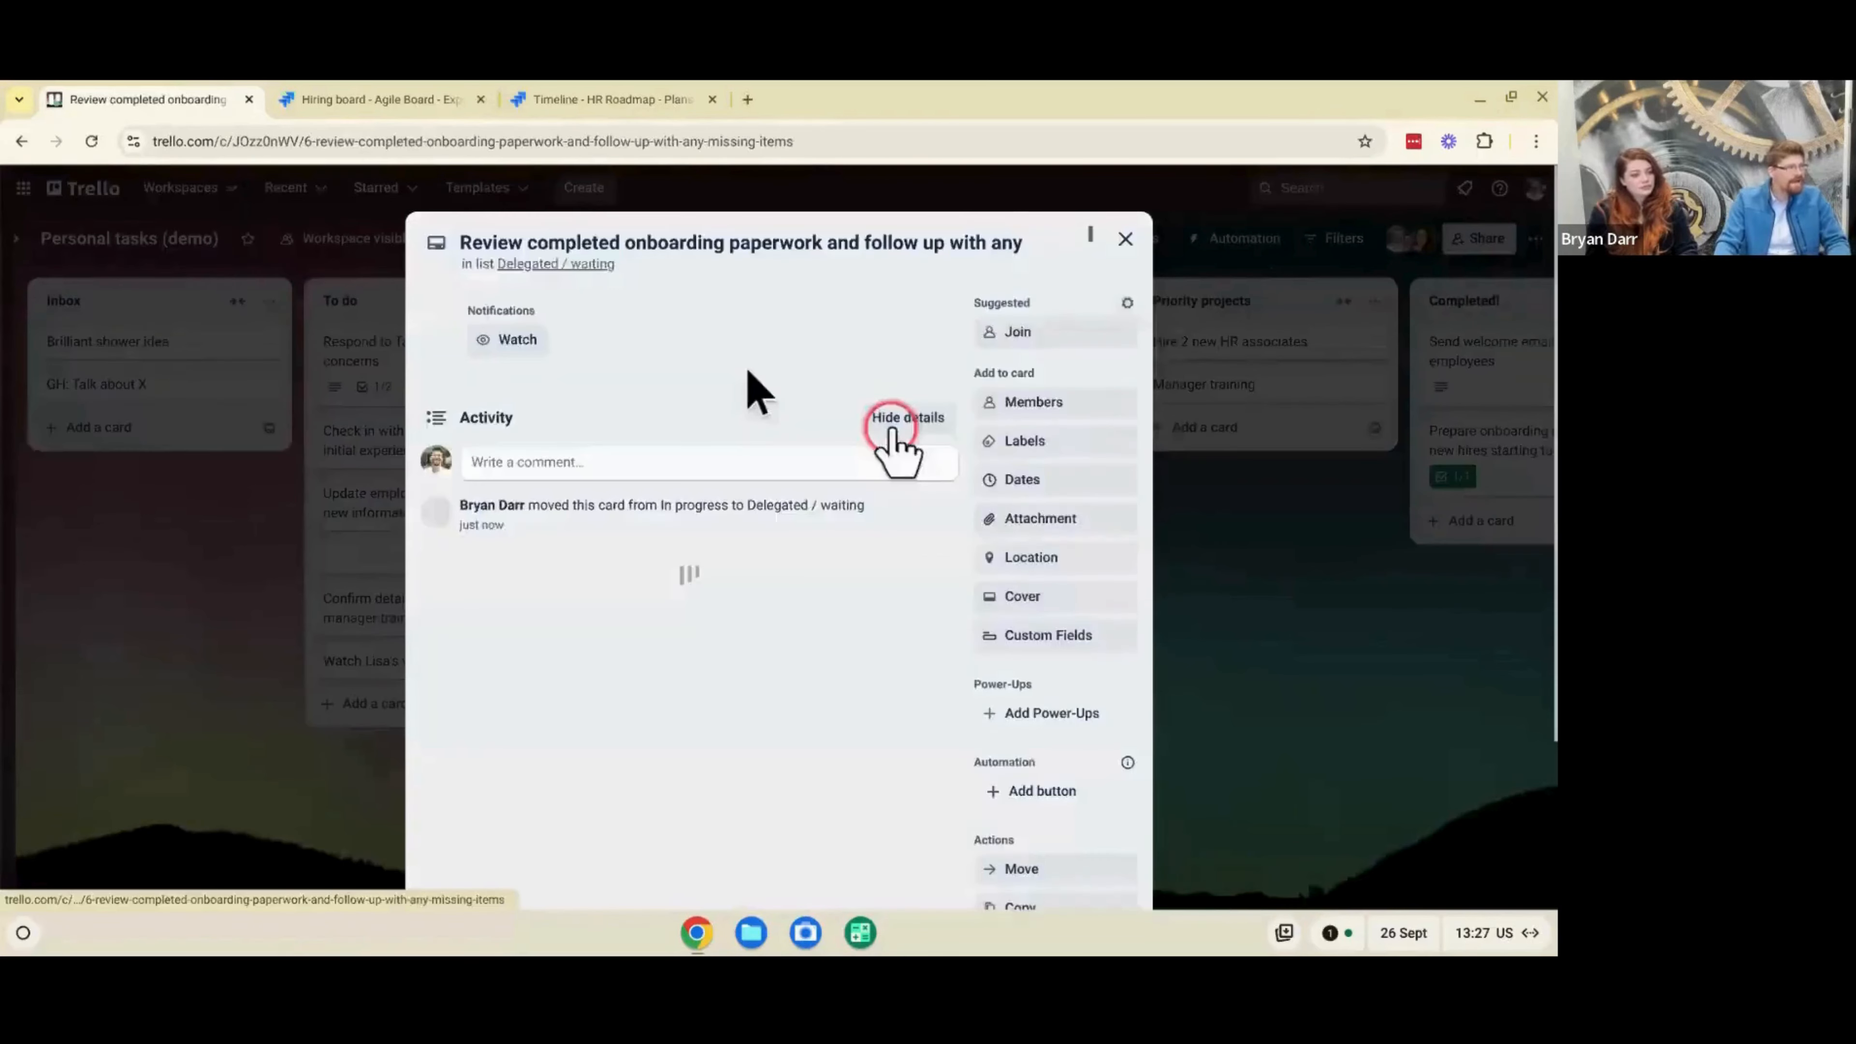
pyautogui.click(561, 249)
pyautogui.press('Home')
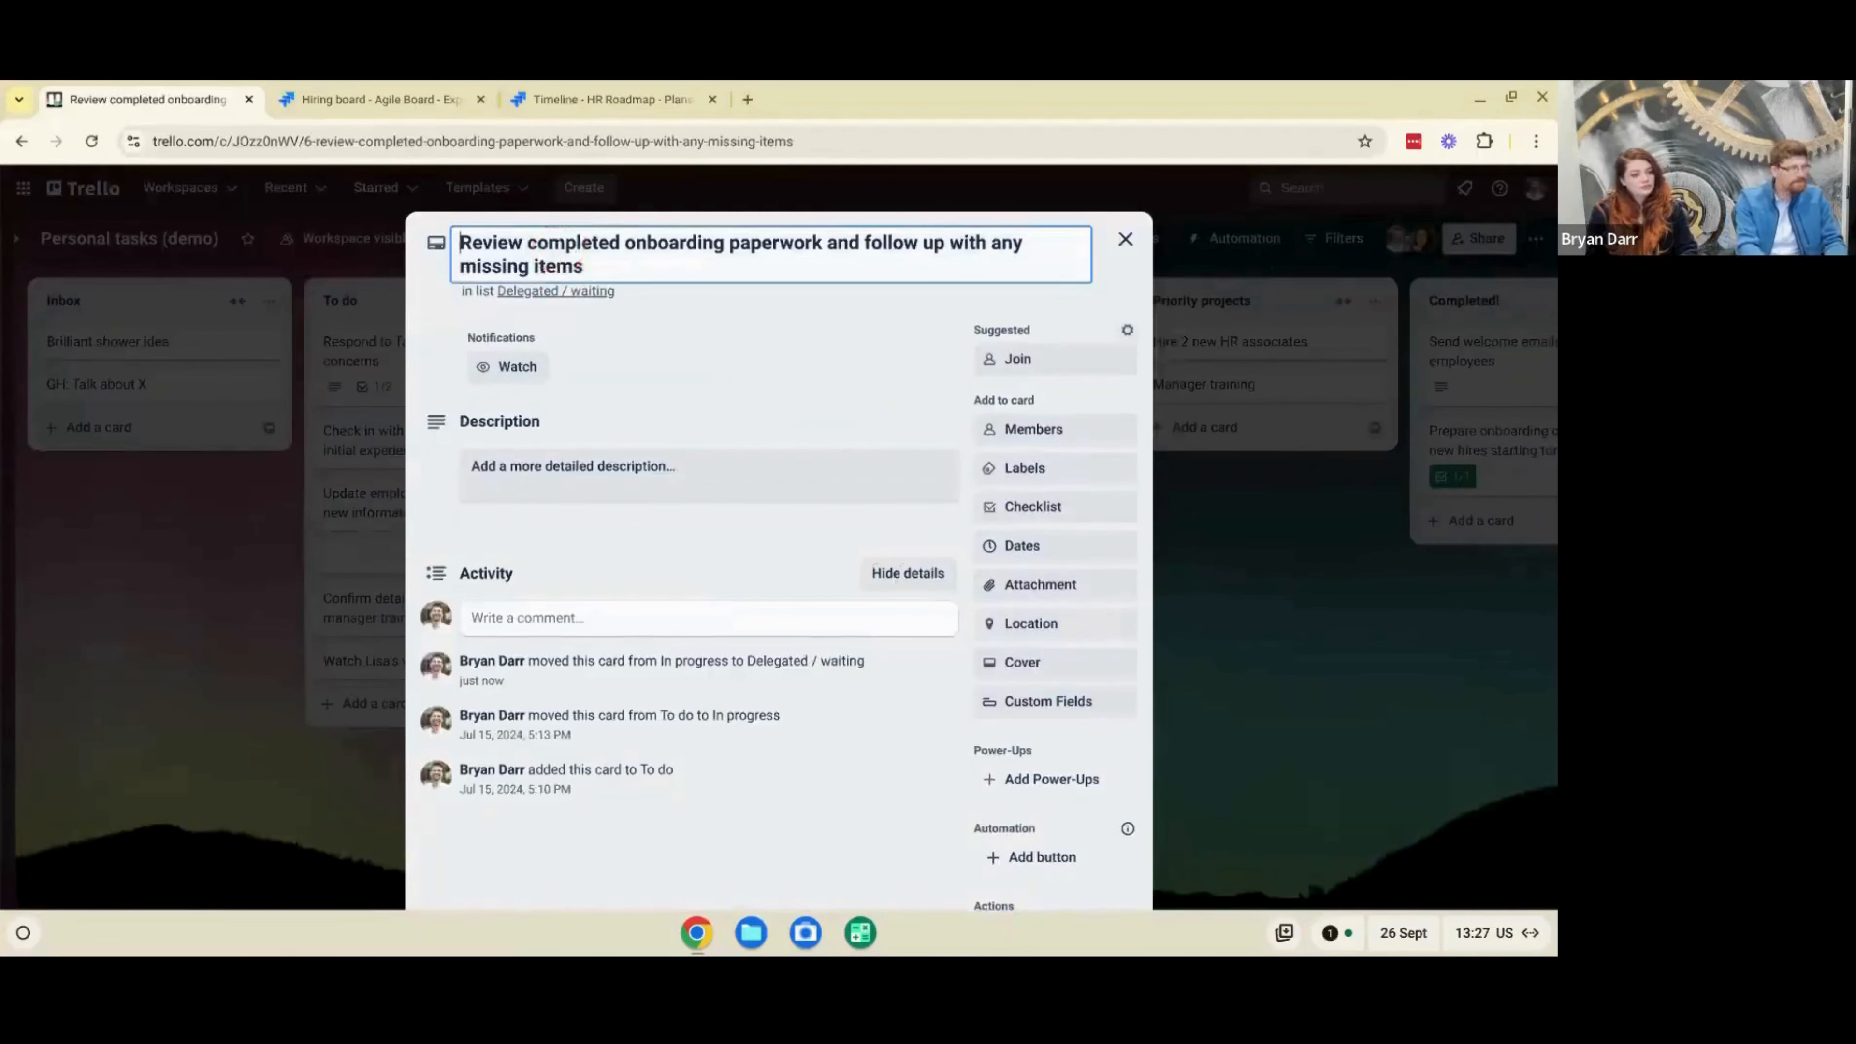
pyautogui.write('Maris')
pyautogui.press('Return')
pyautogui.press('space')
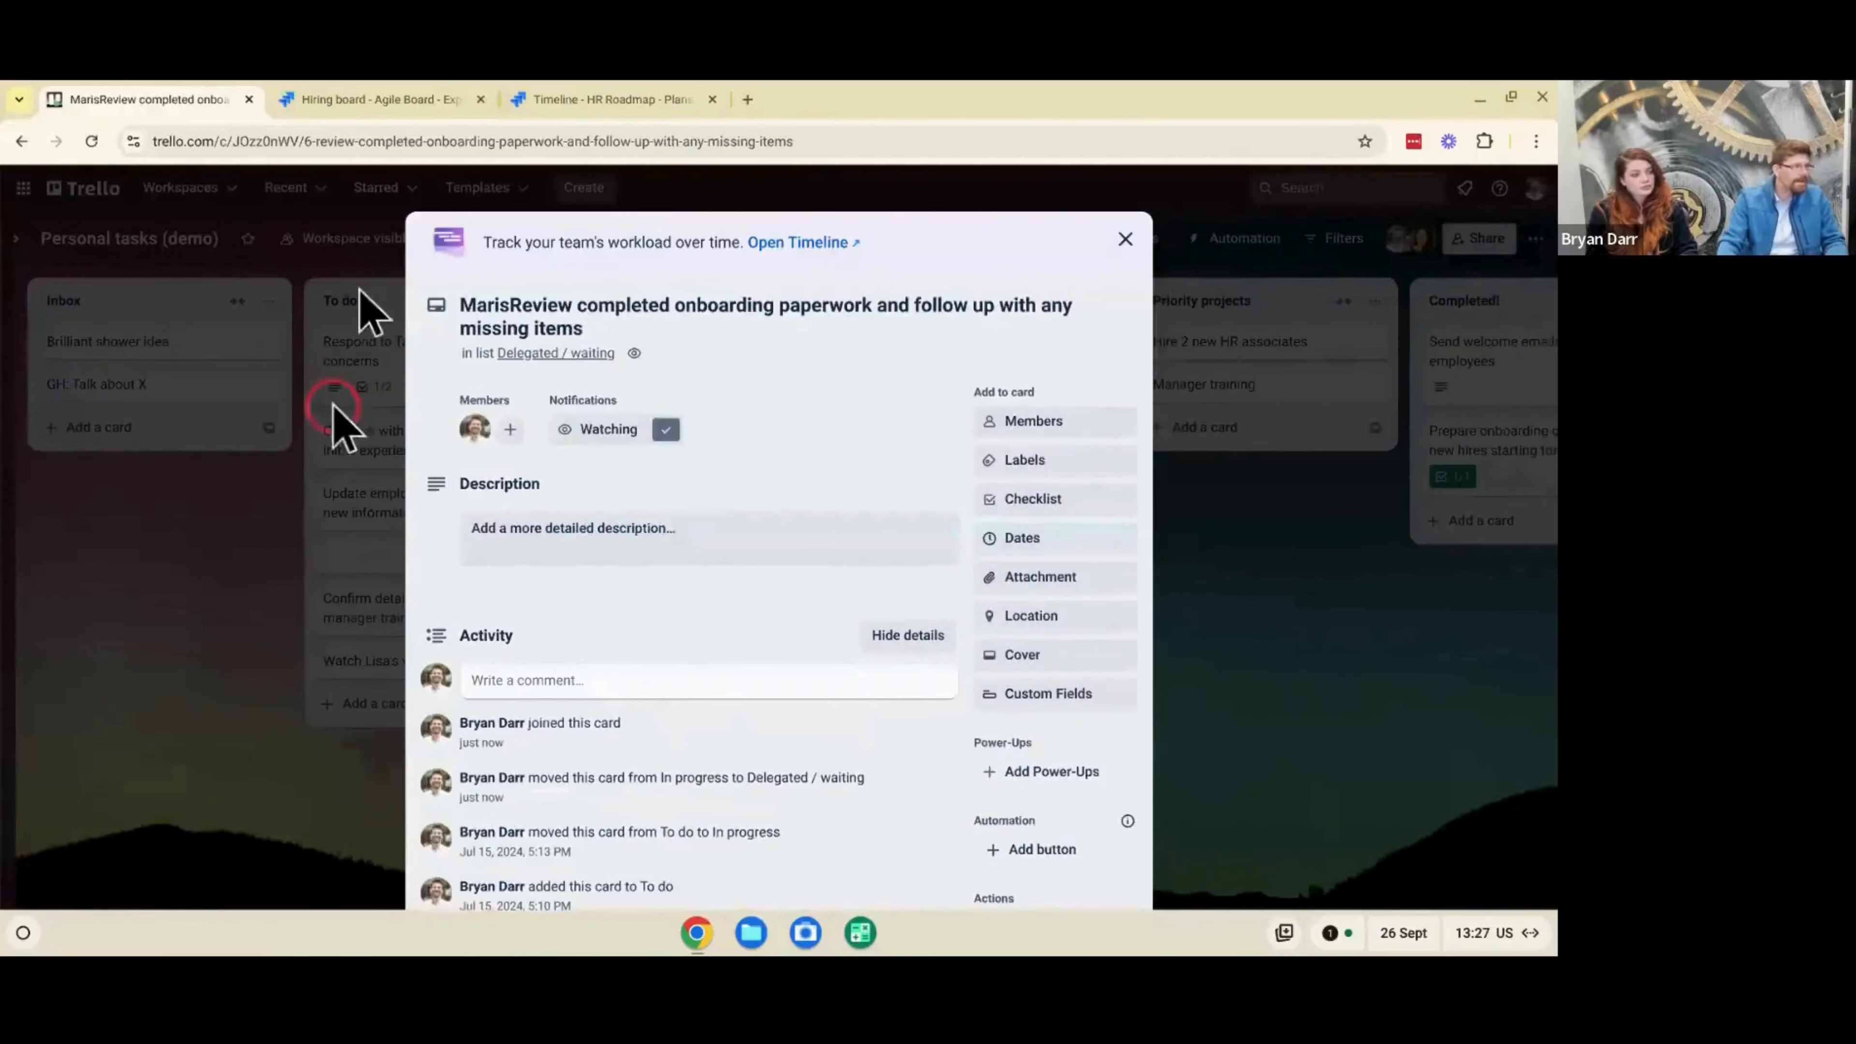
pyautogui.click(510, 320)
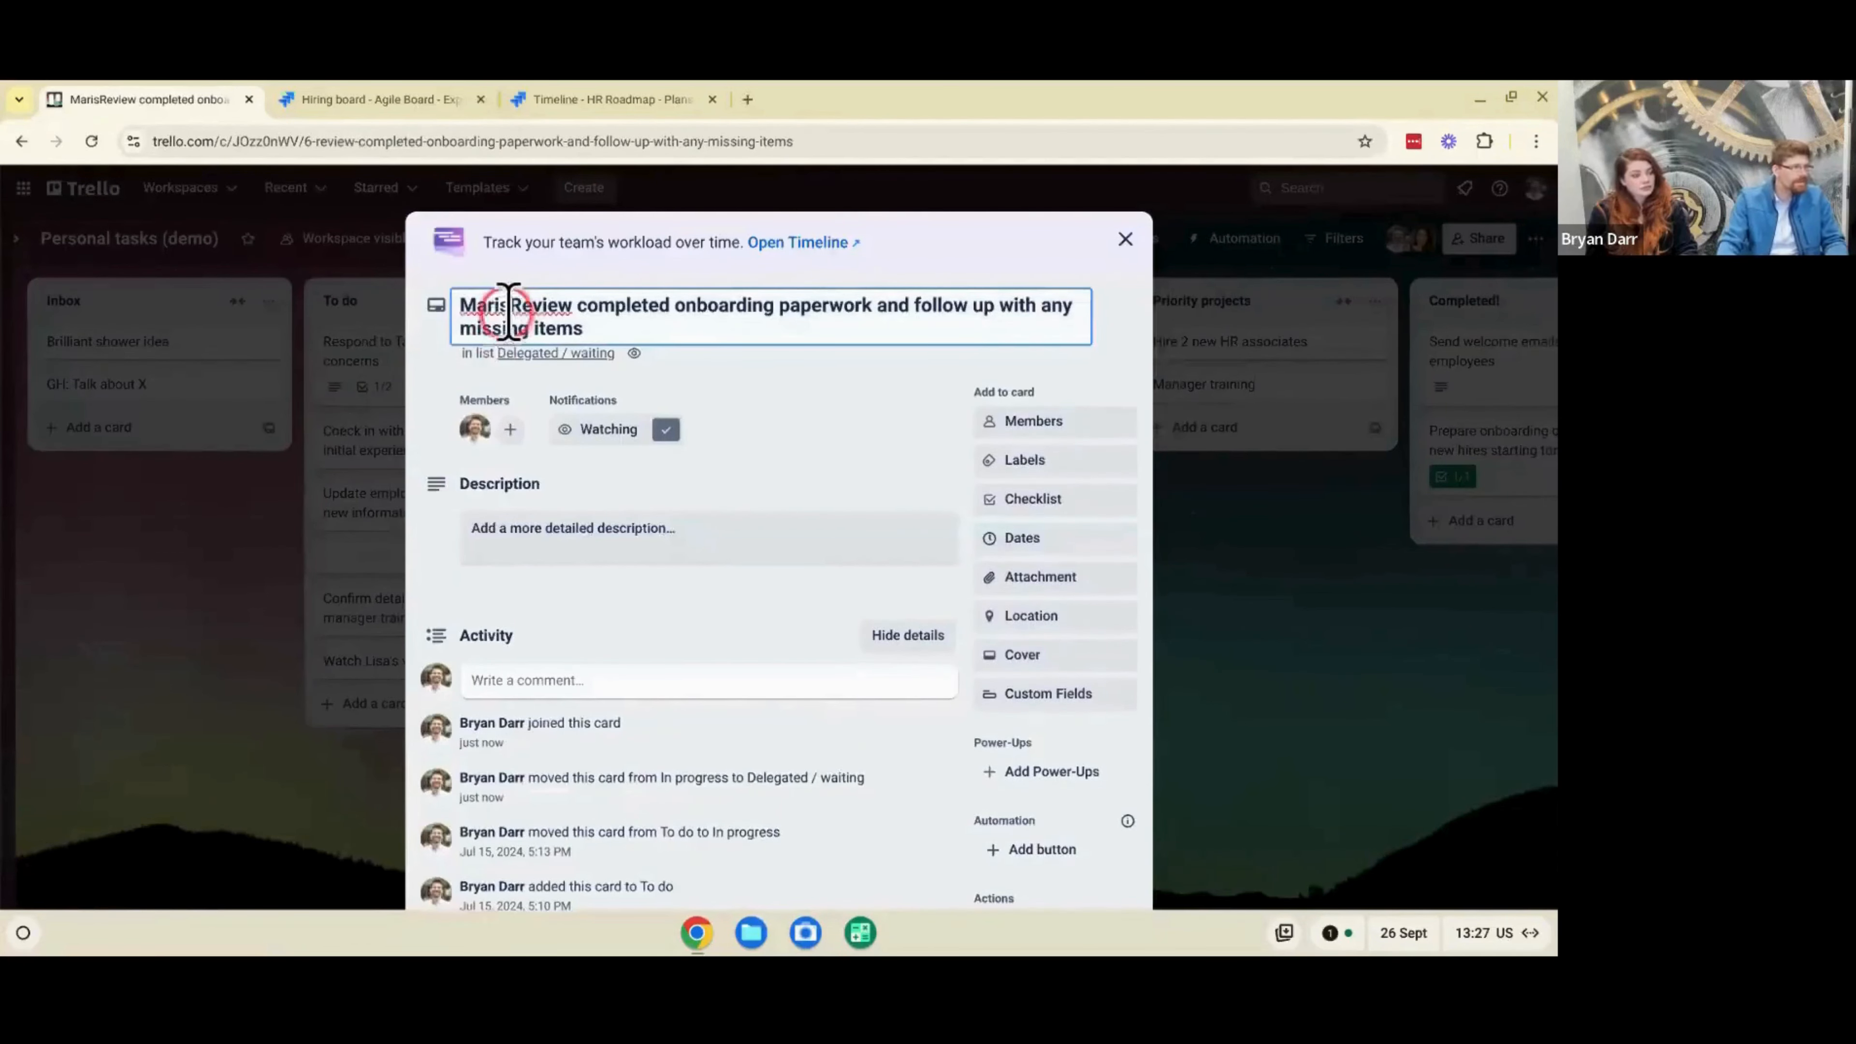
pyautogui.write(':')
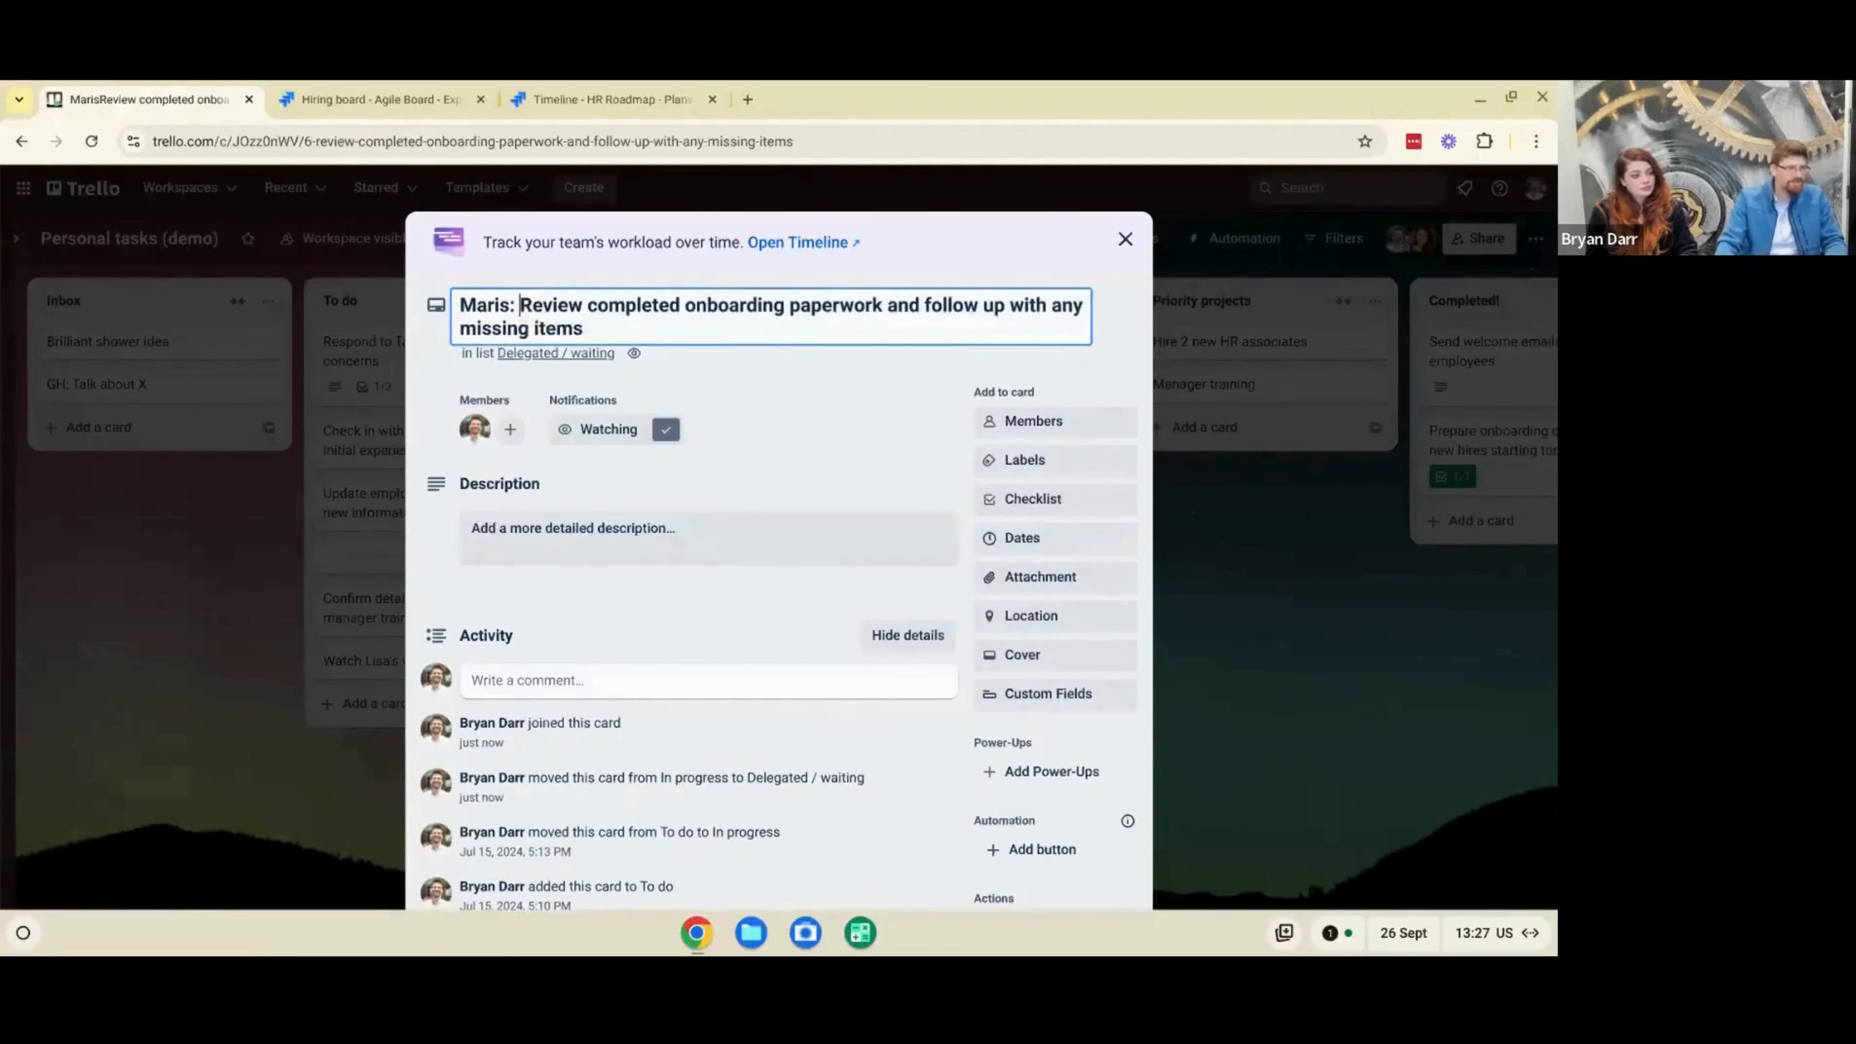
# - Move the onboarding paperwork review card back to In progress, and archive the "GH: Talk about X" card
pyautogui.click(1313, 661)
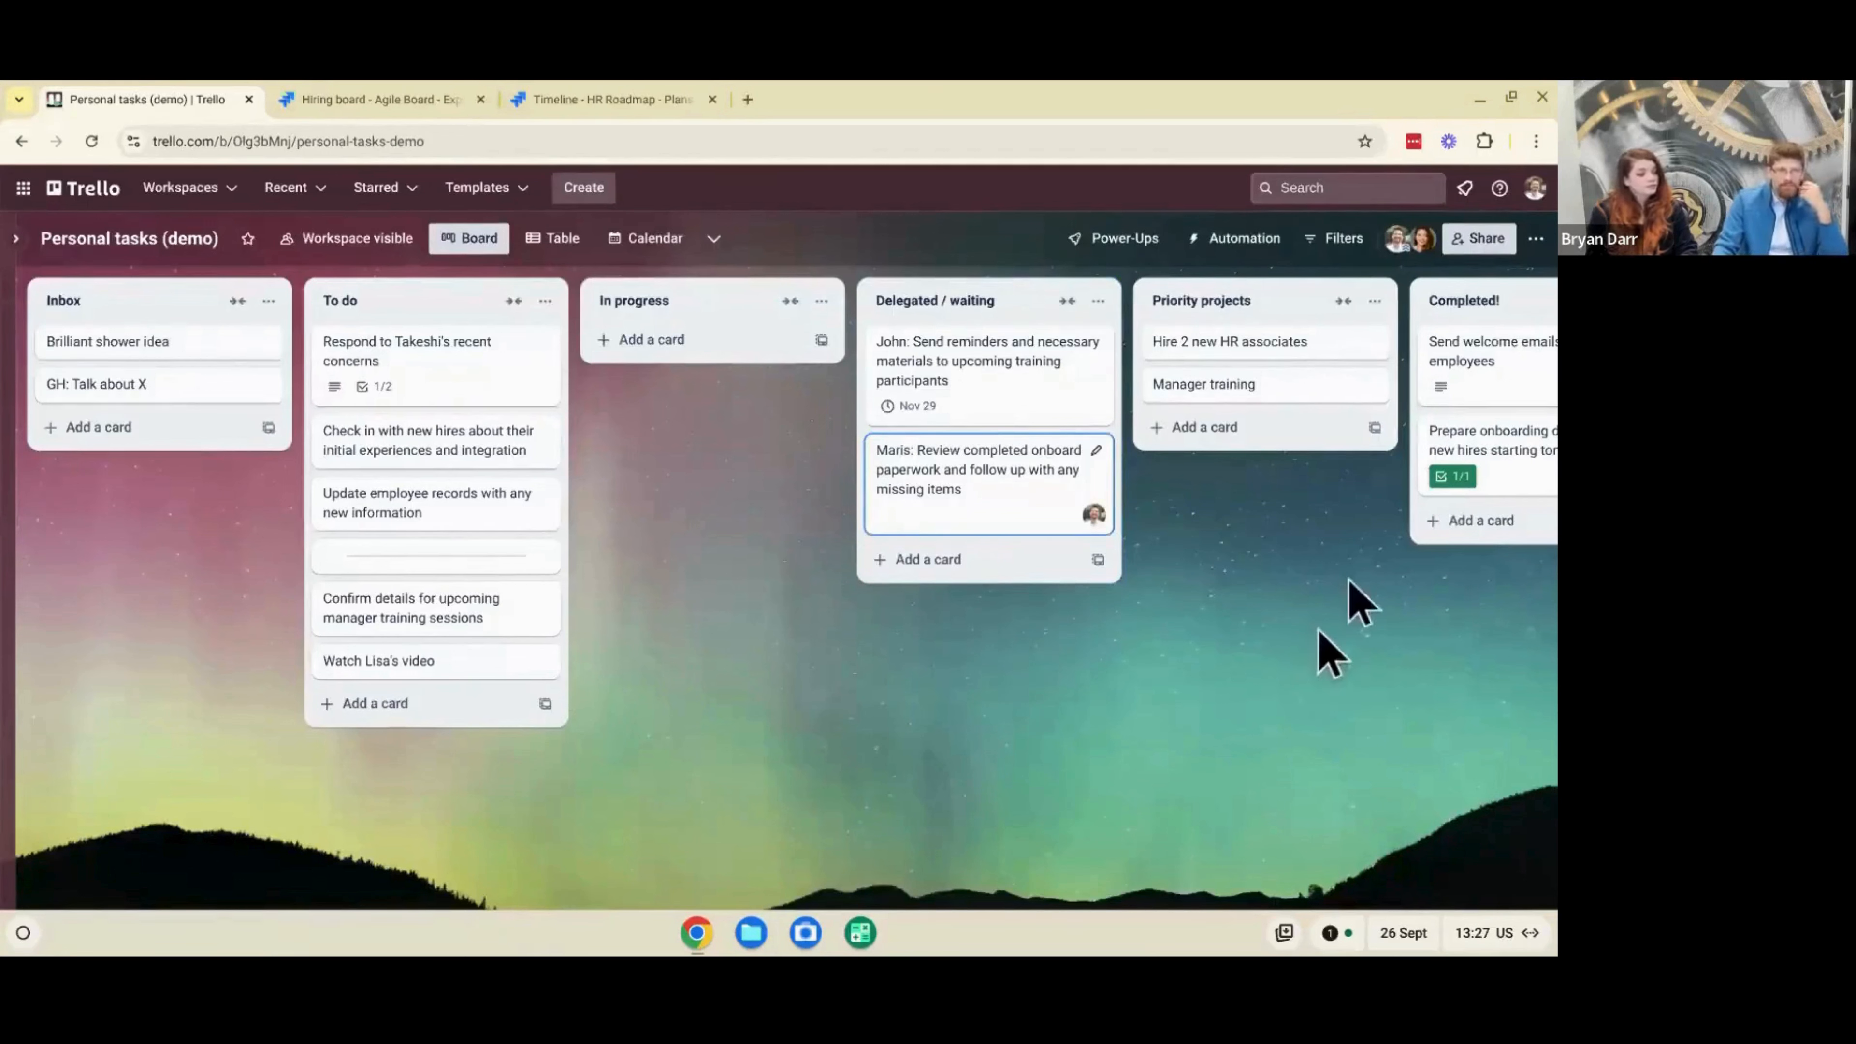
pyautogui.click(1276, 330)
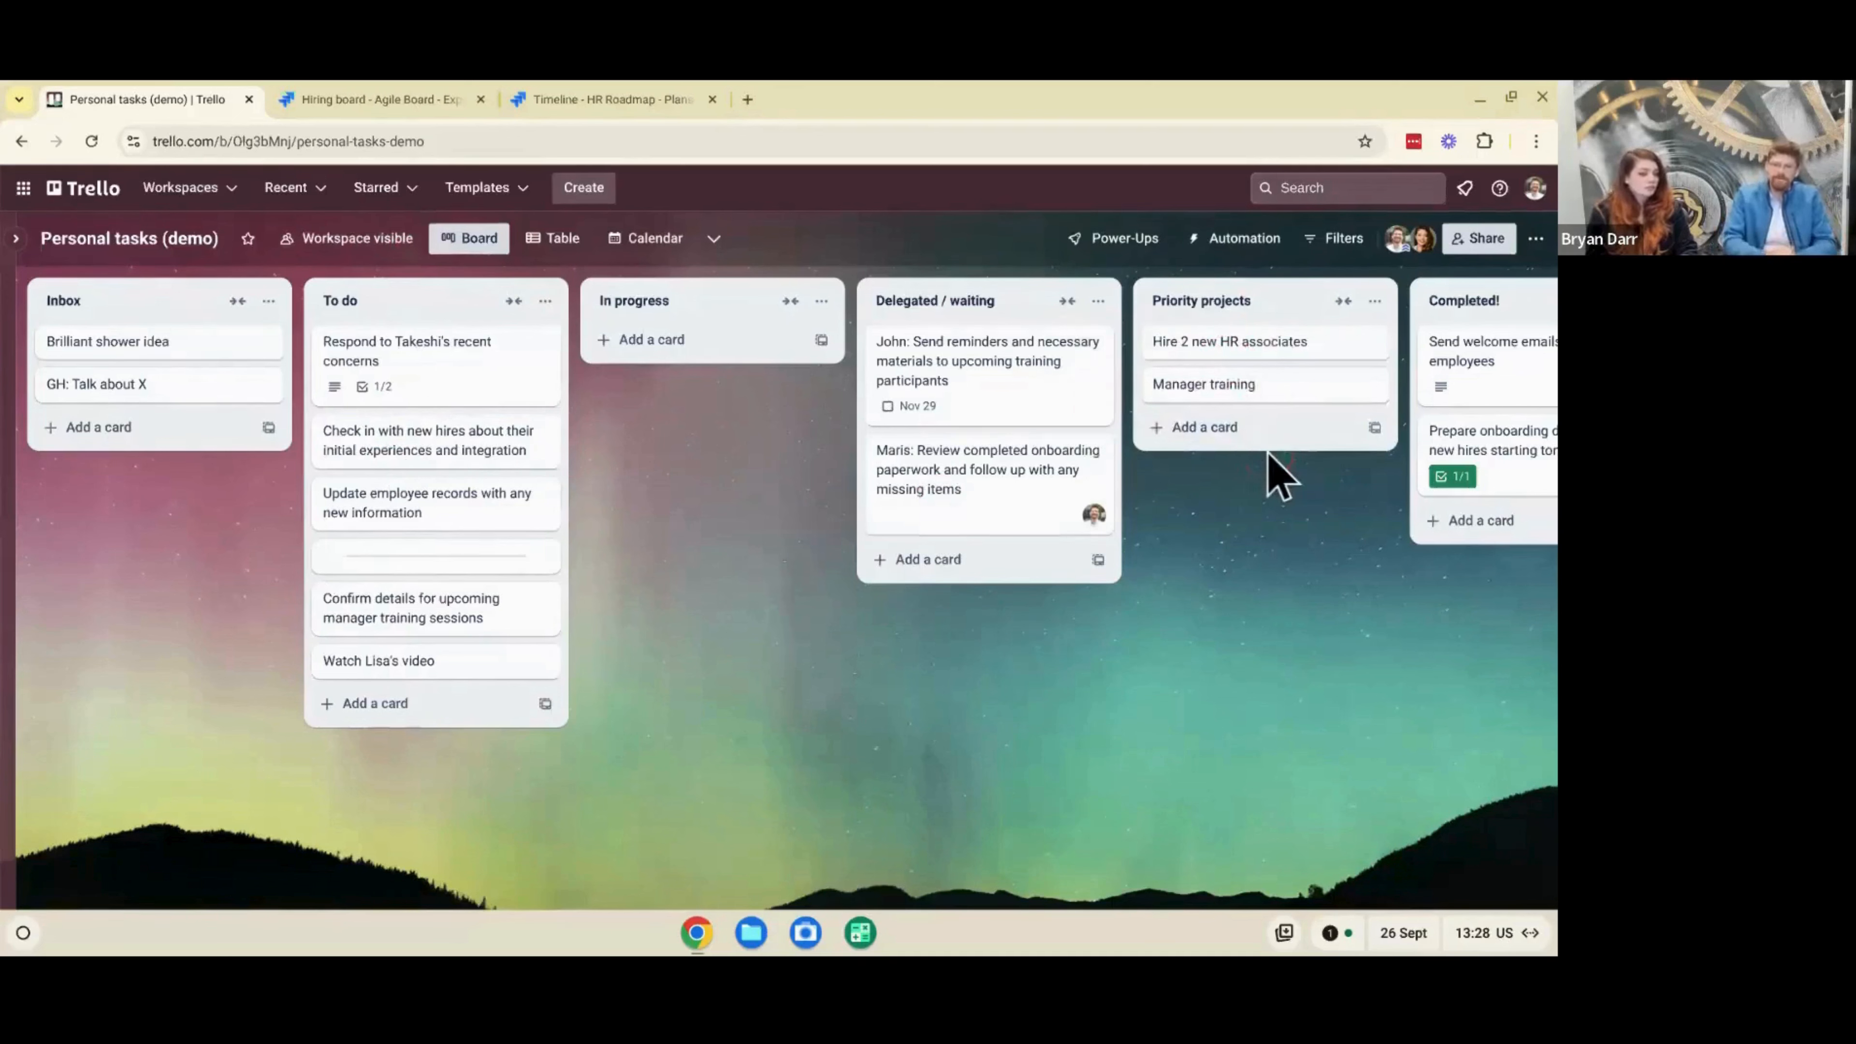
pyautogui.click(1546, 385)
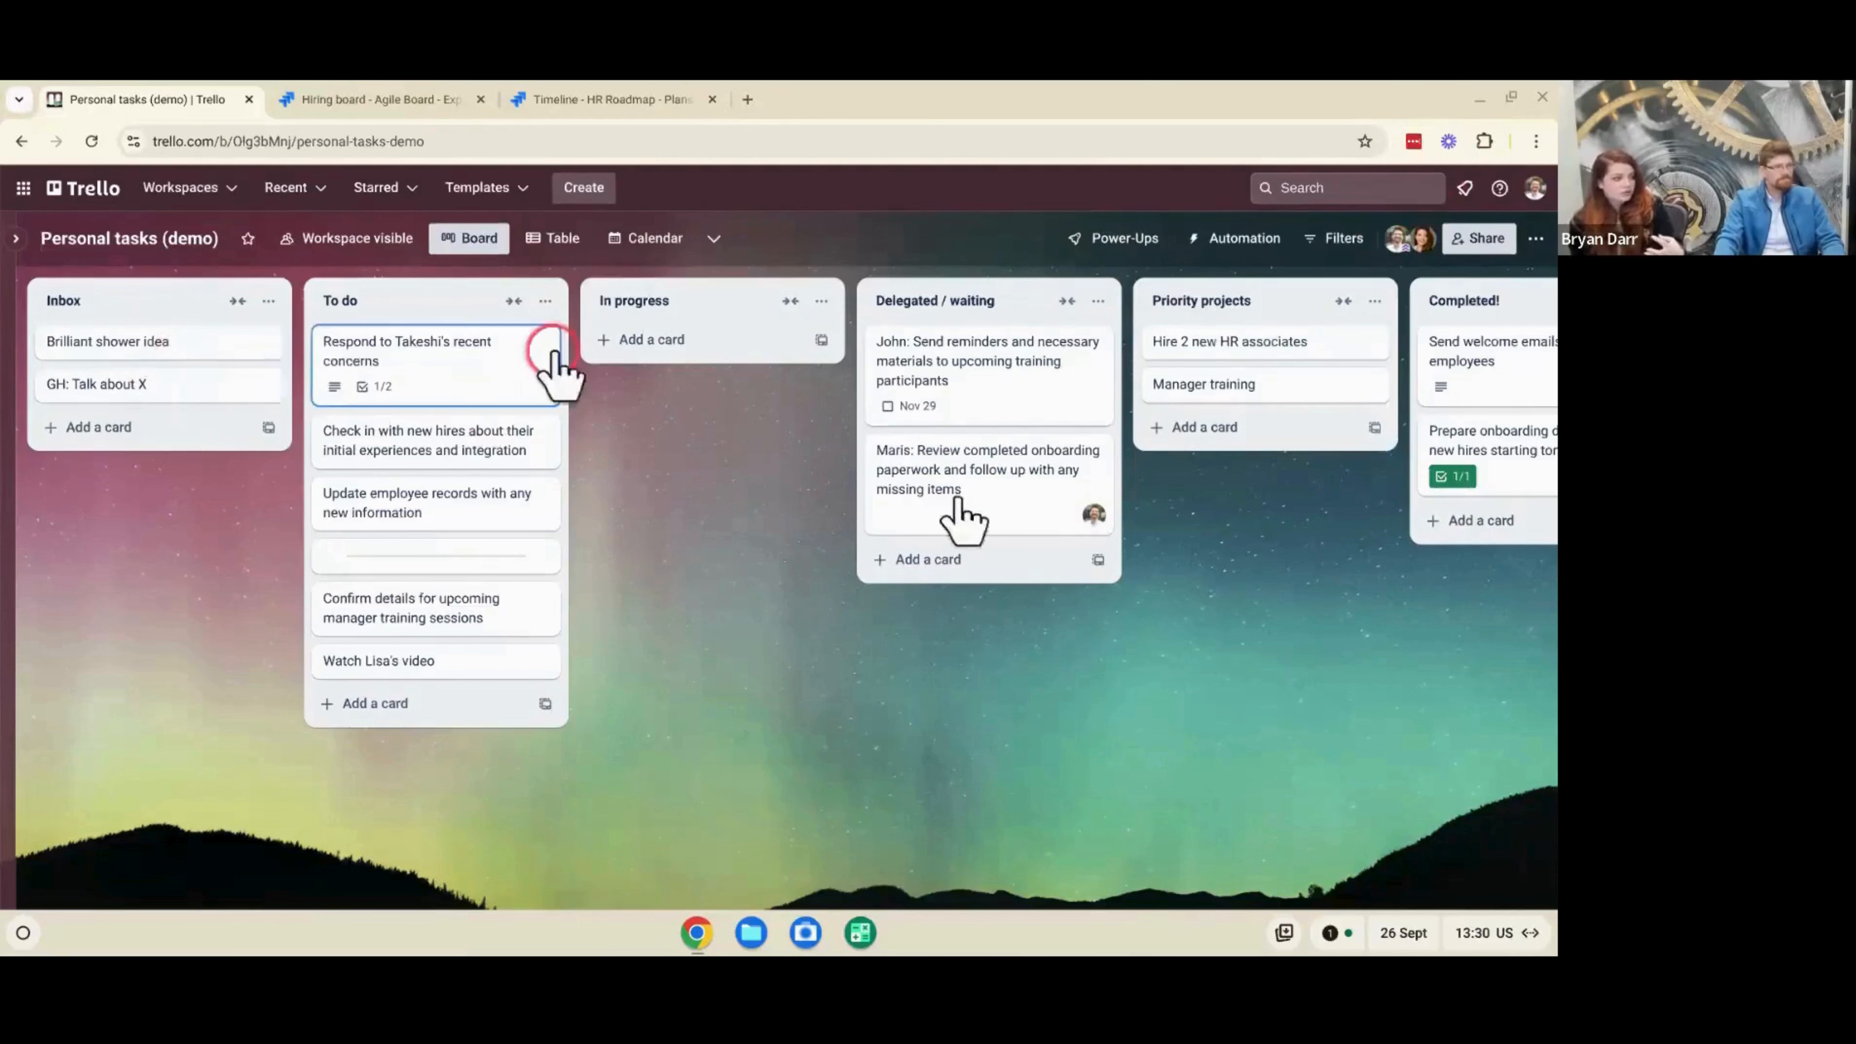
pyautogui.moveTo(1034, 486); pyautogui.dragTo(741, 382)
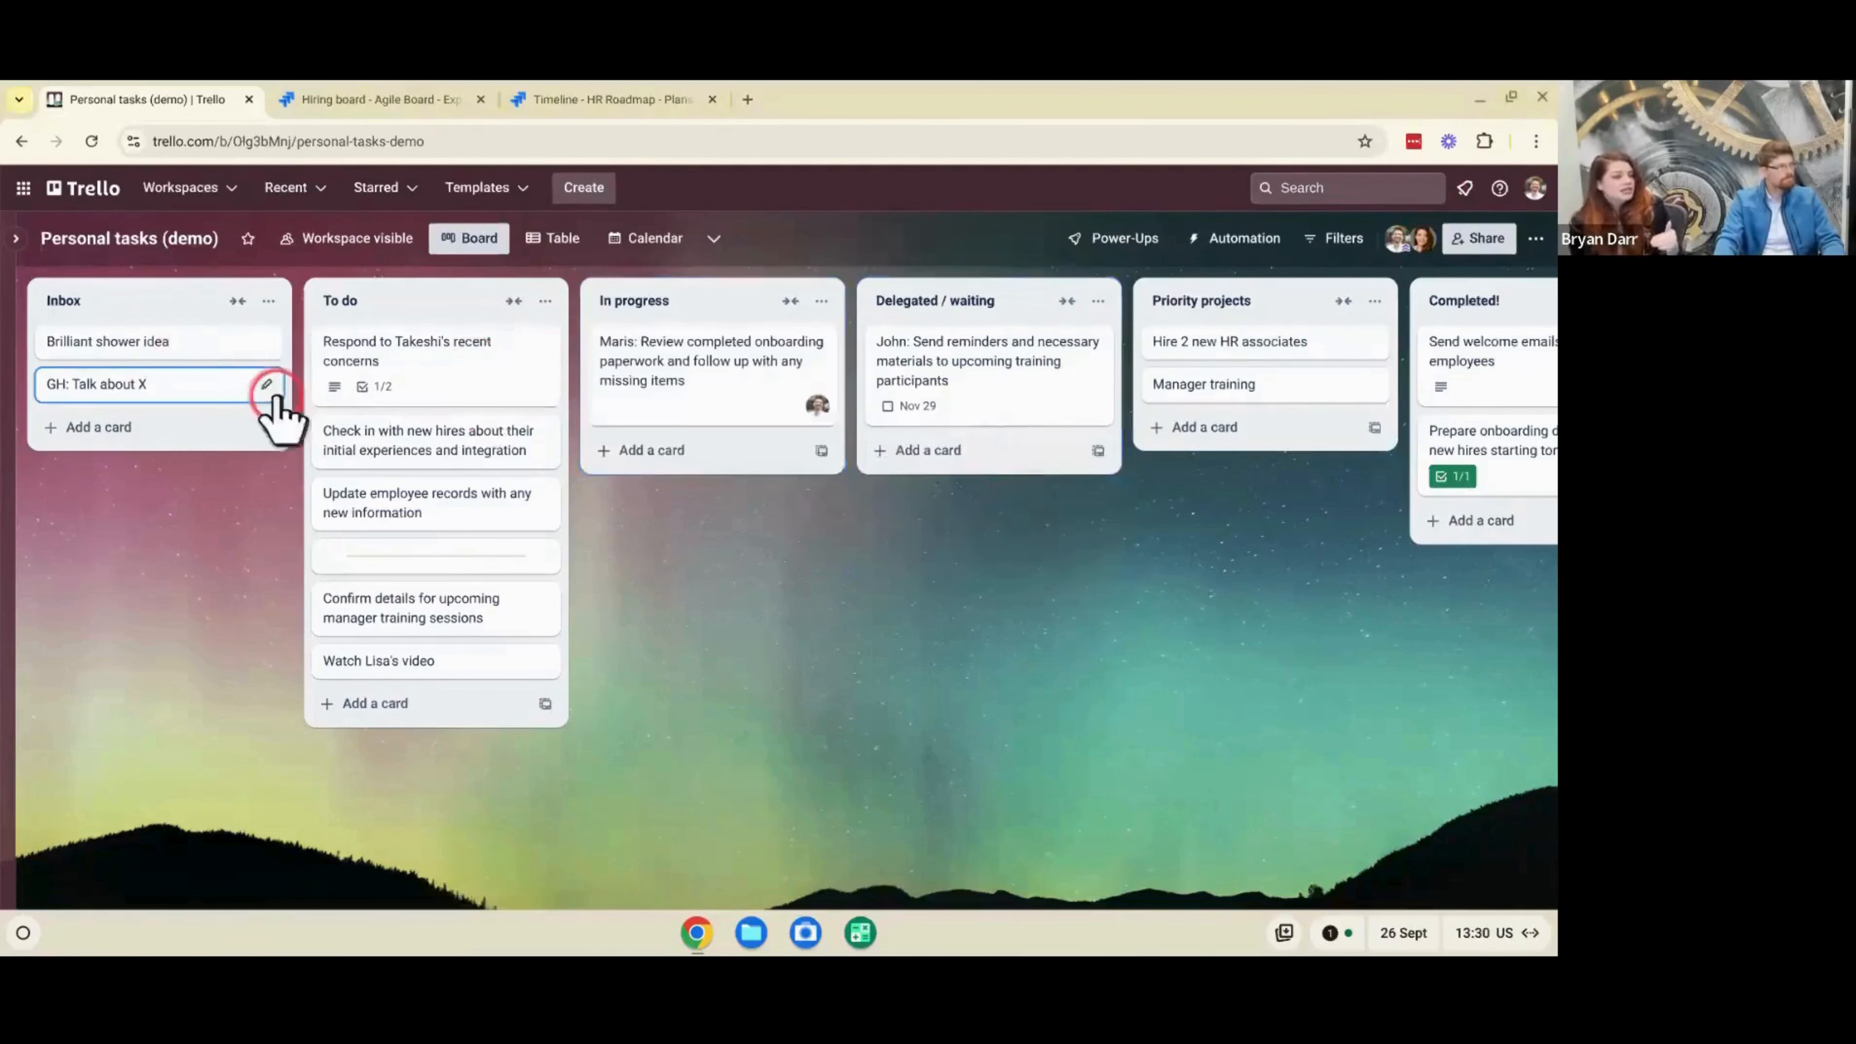
pyautogui.press('c')
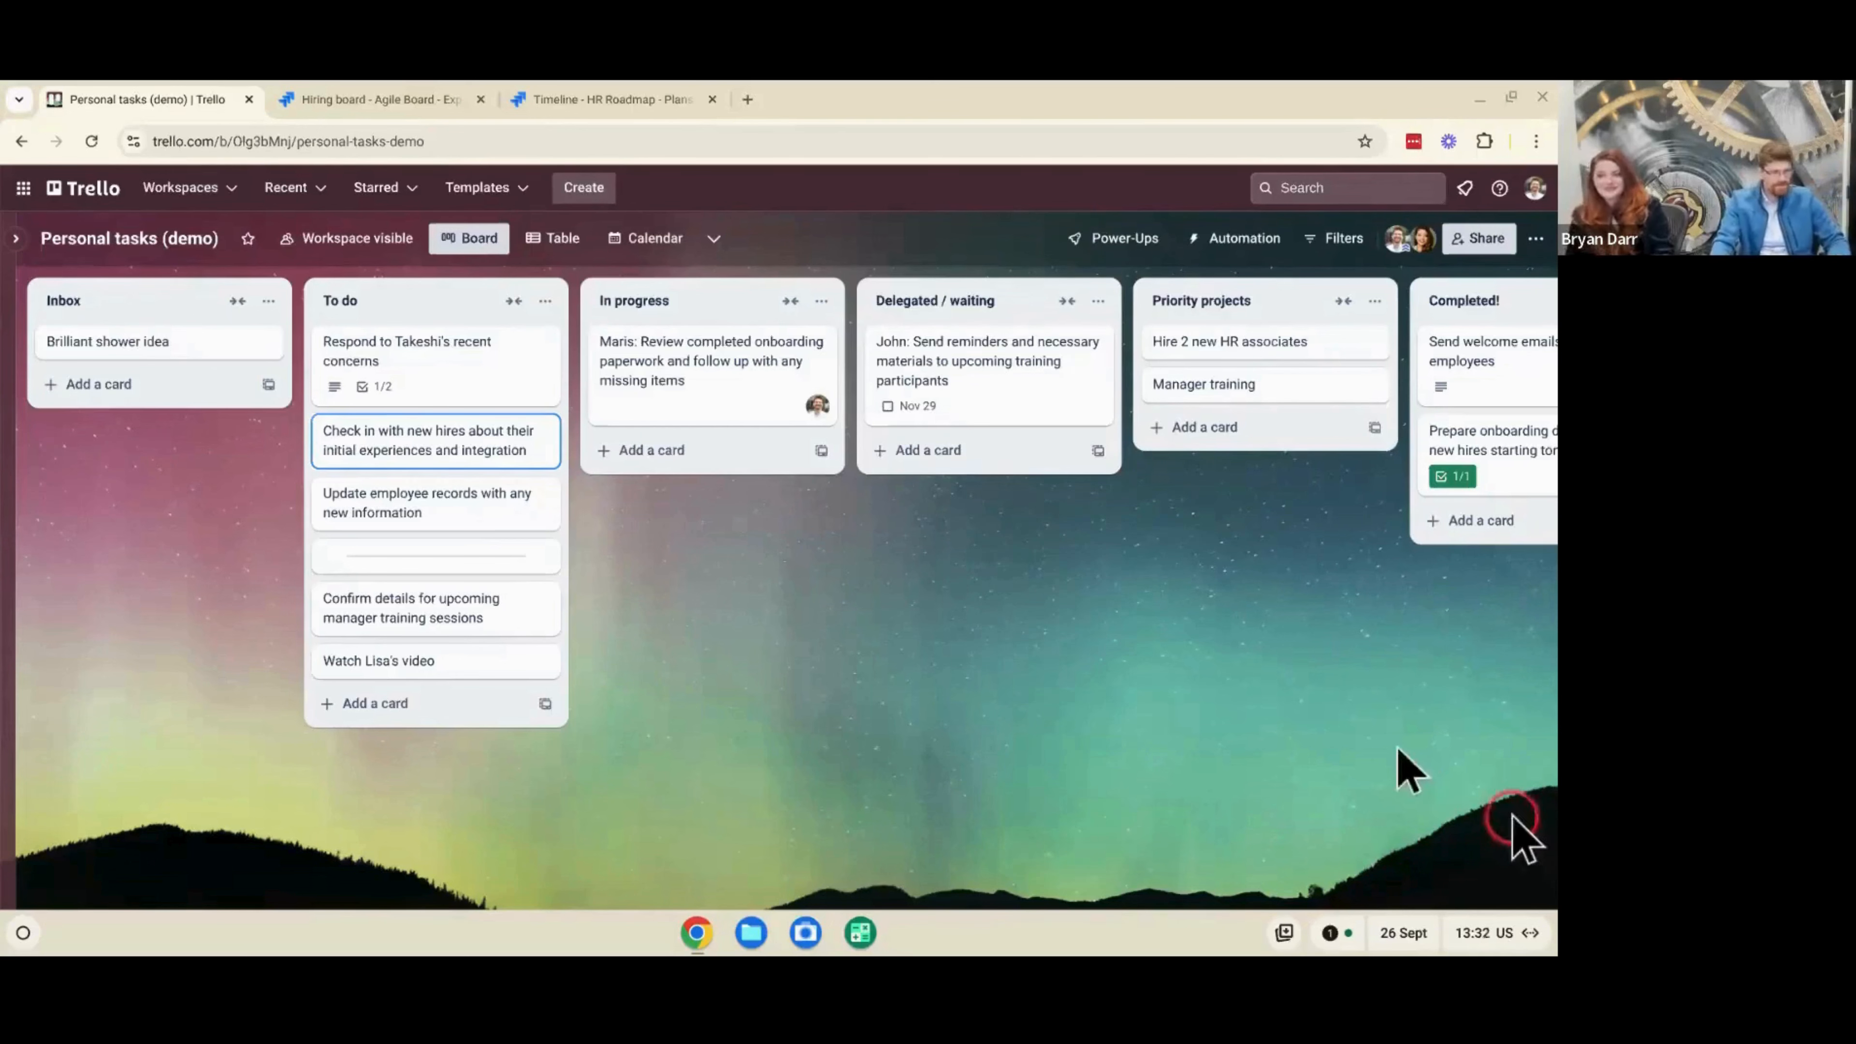
# - From the recent concerns card in the To do list, title the green label "30 days" and save it
pyautogui.click(422, 350)
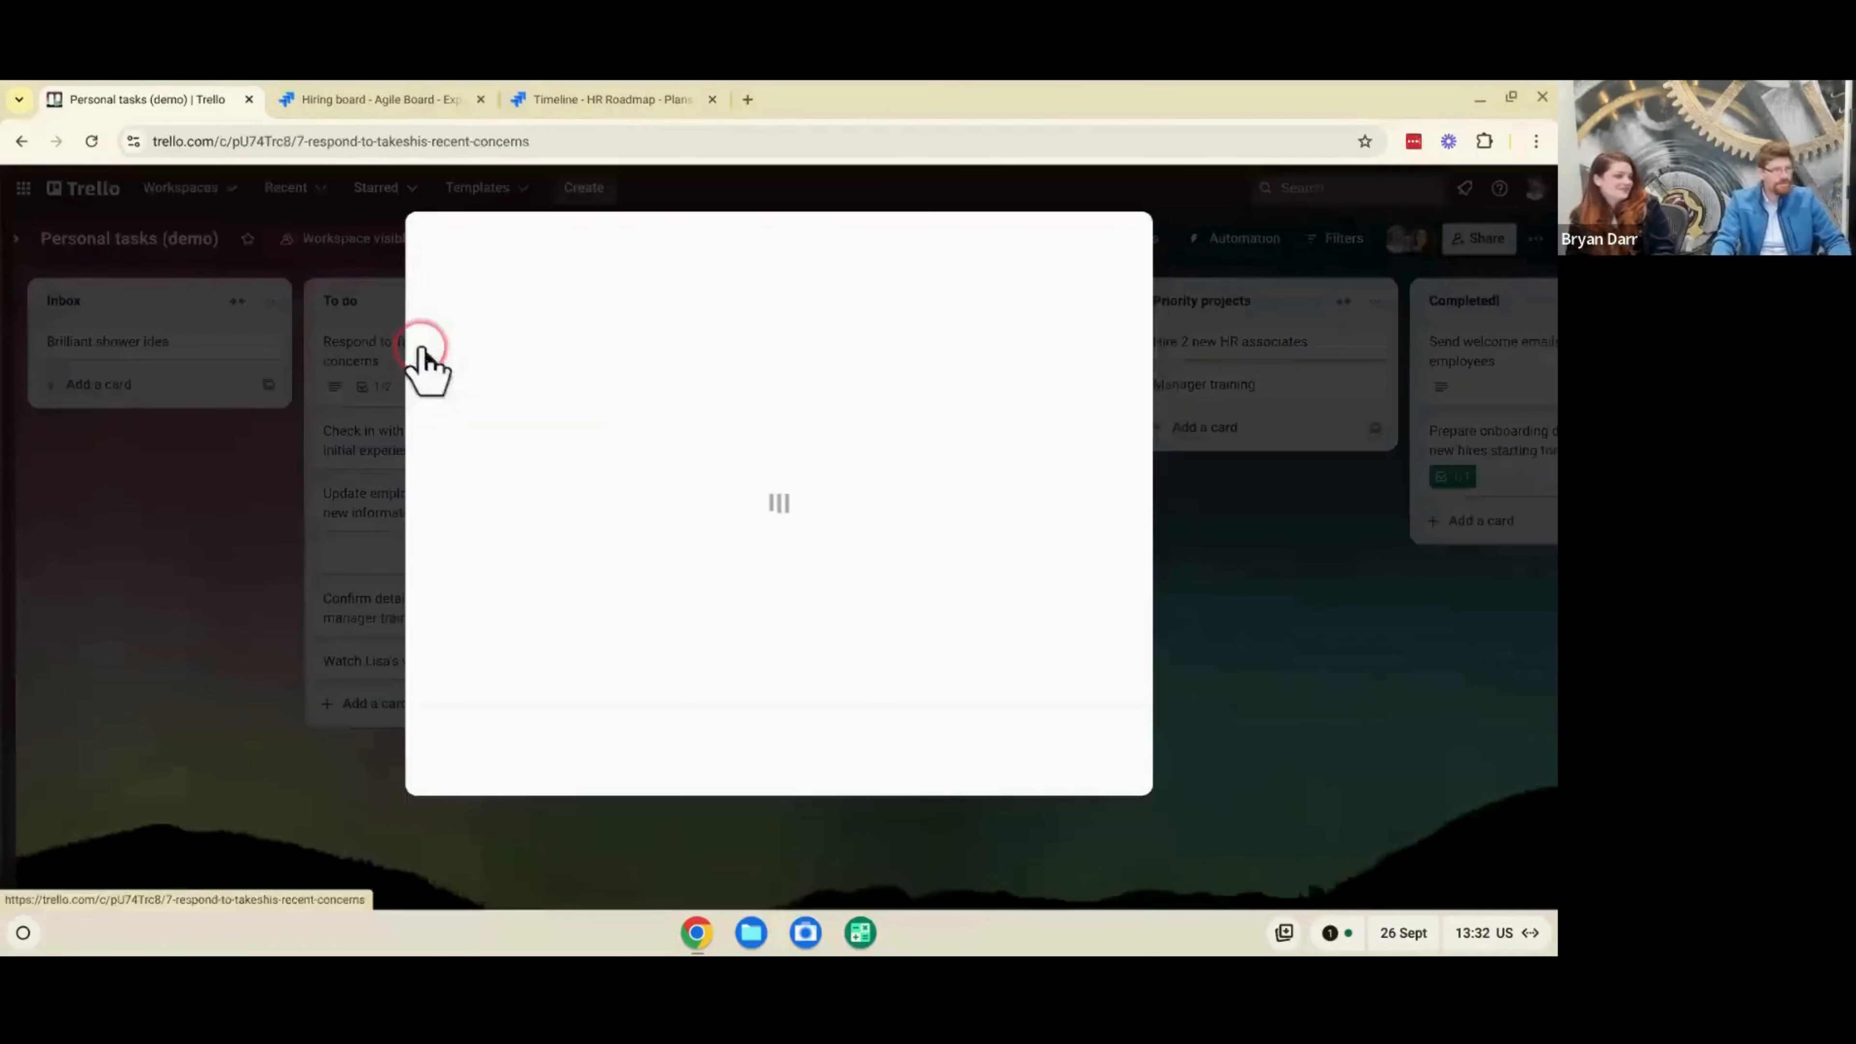
pyautogui.click(1025, 454)
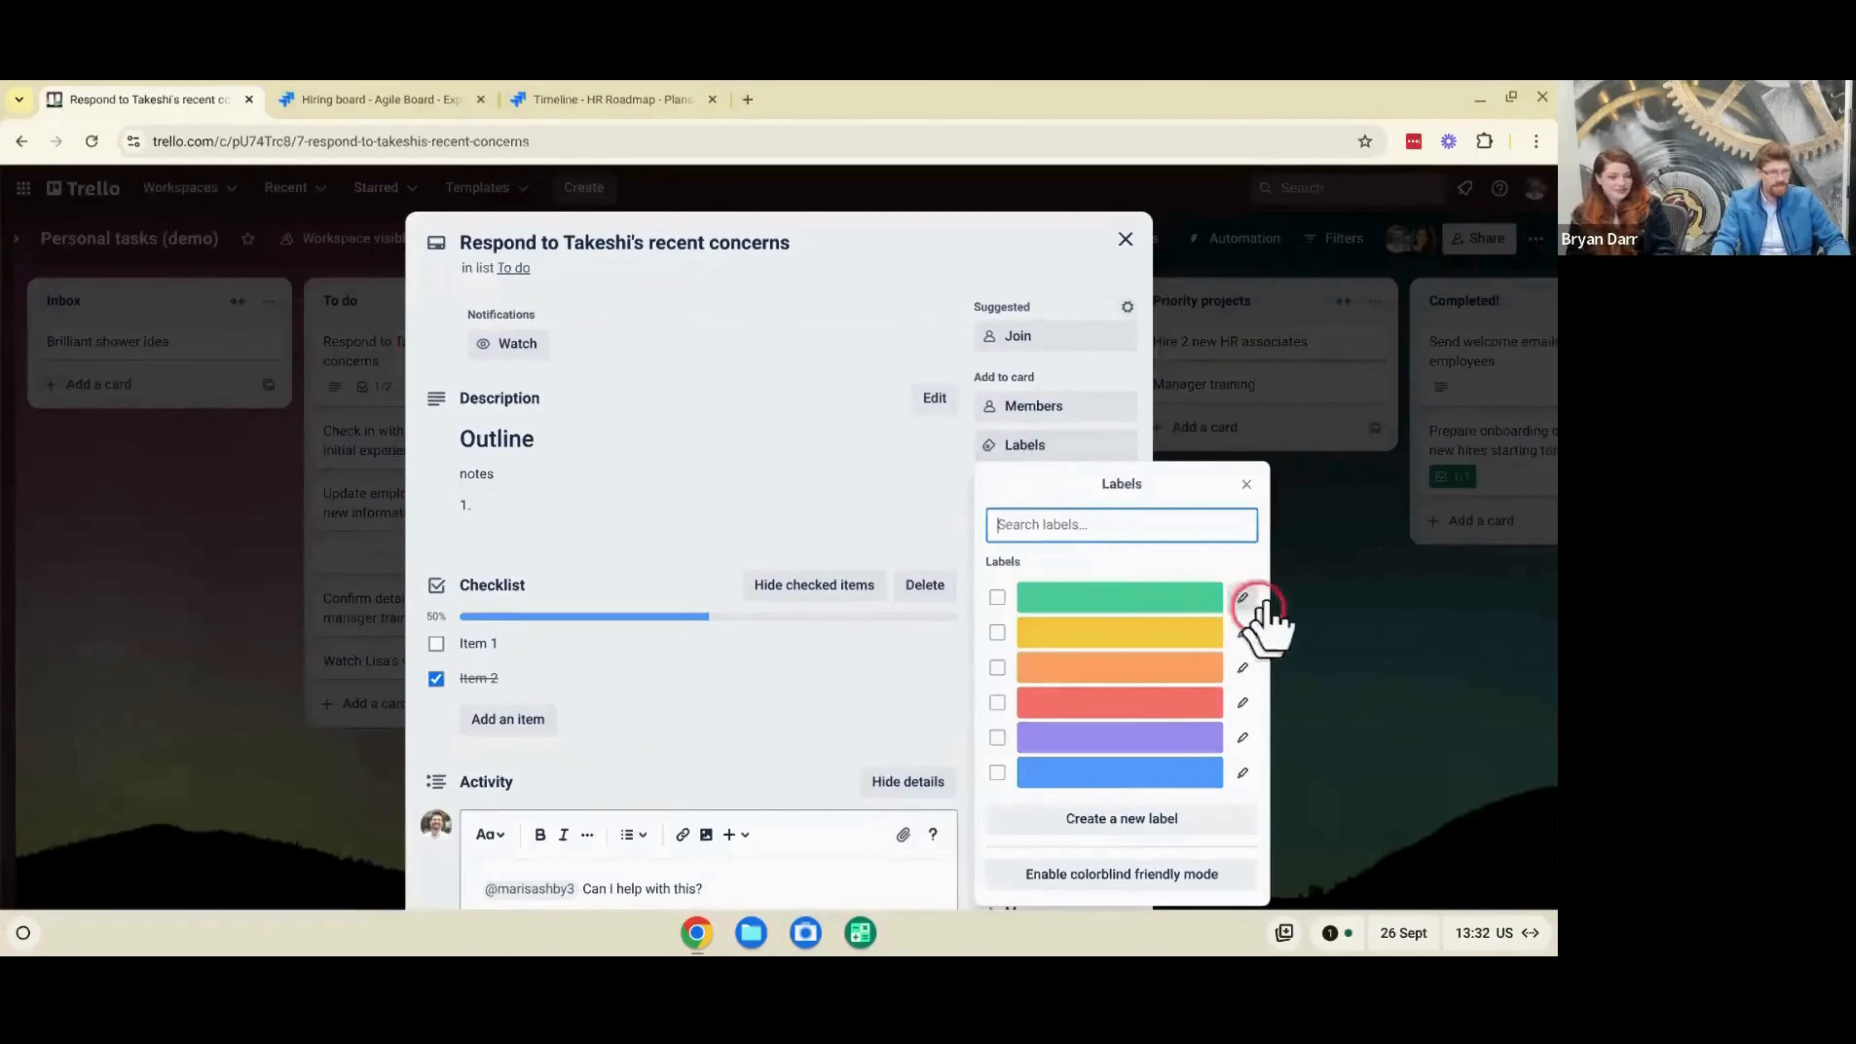
pyautogui.click(1242, 597)
pyautogui.click(1123, 517)
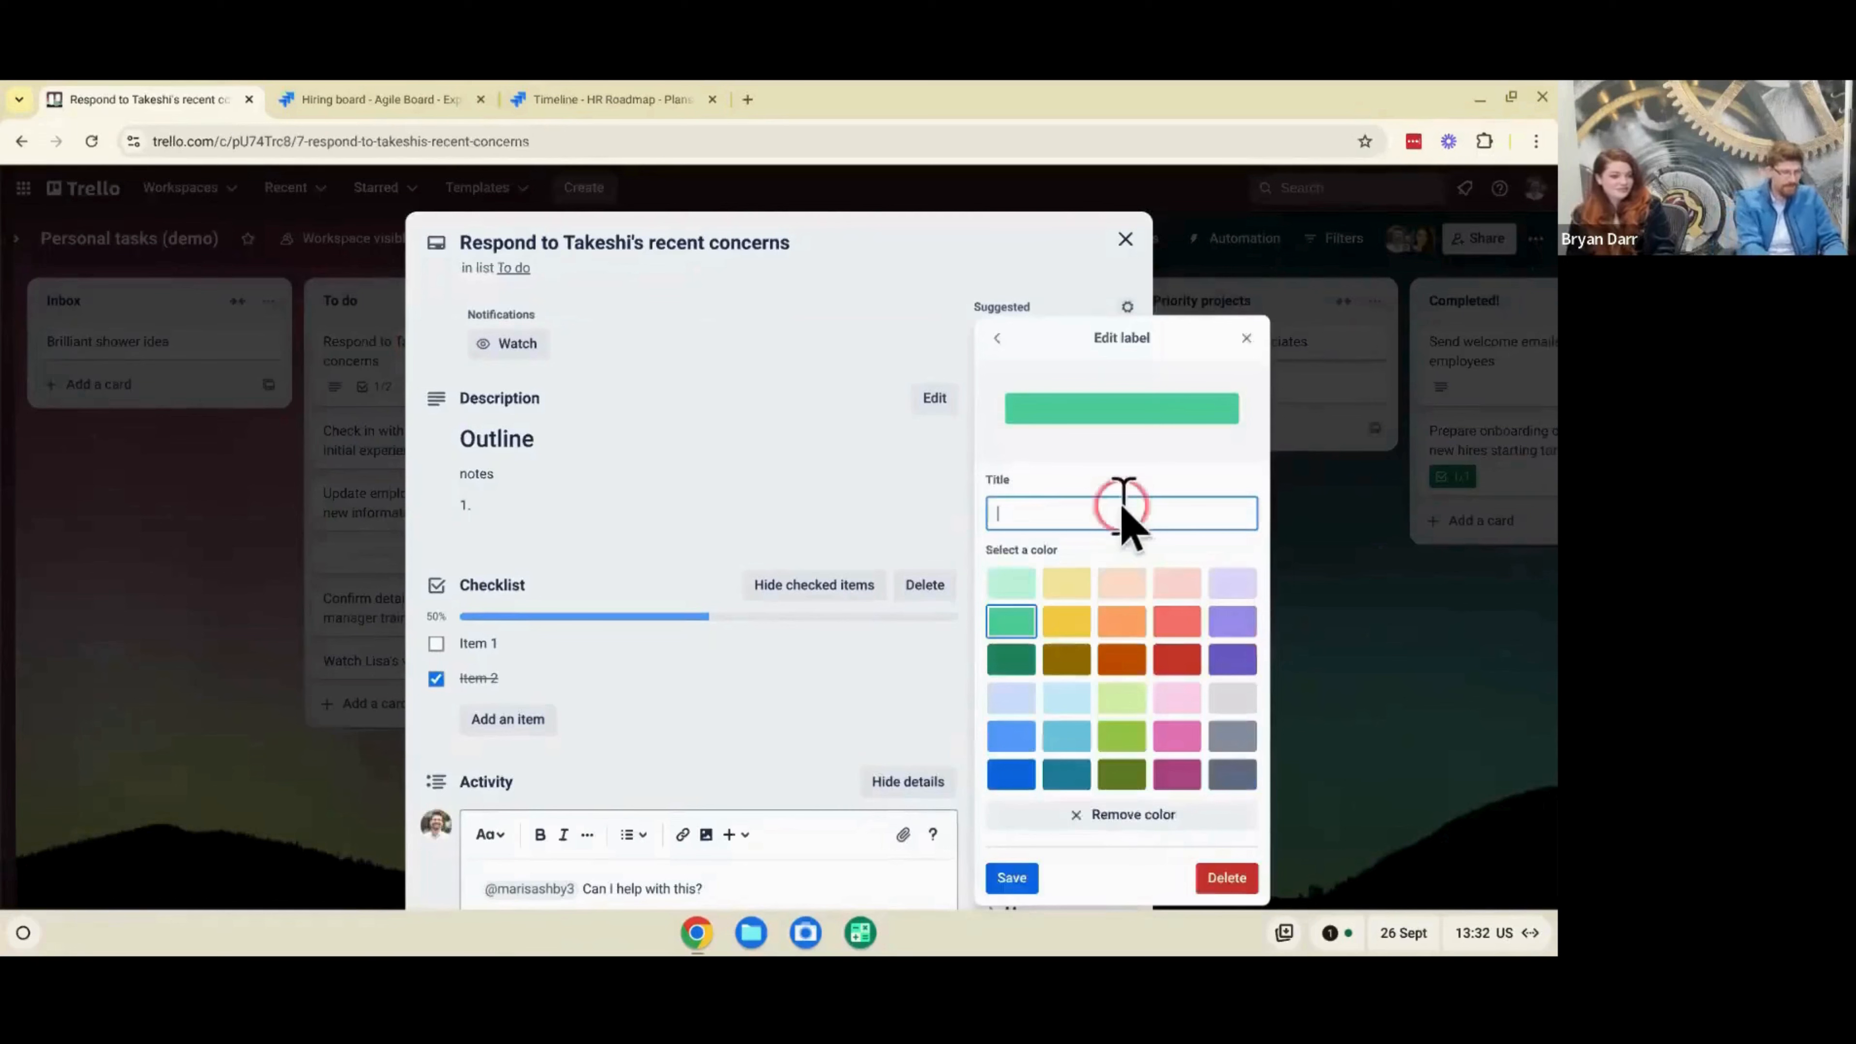
pyautogui.write('30 days')
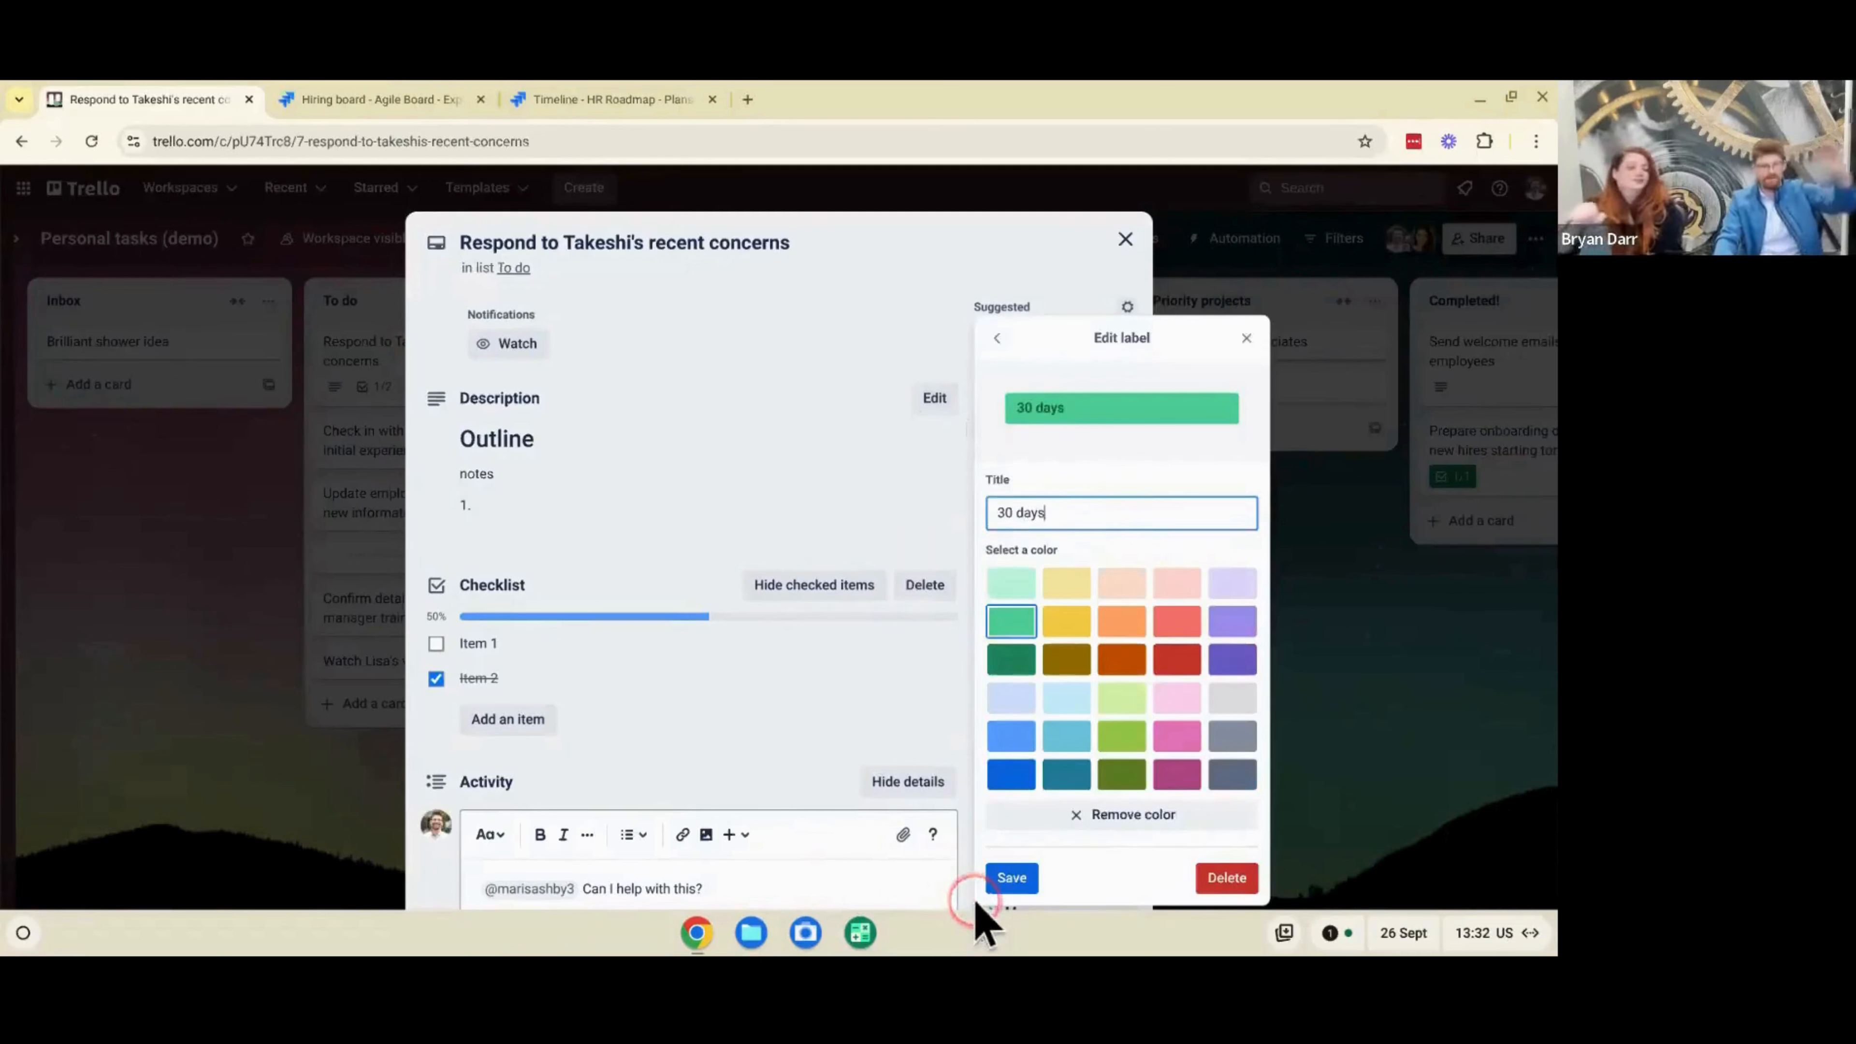
pyautogui.click(1003, 879)
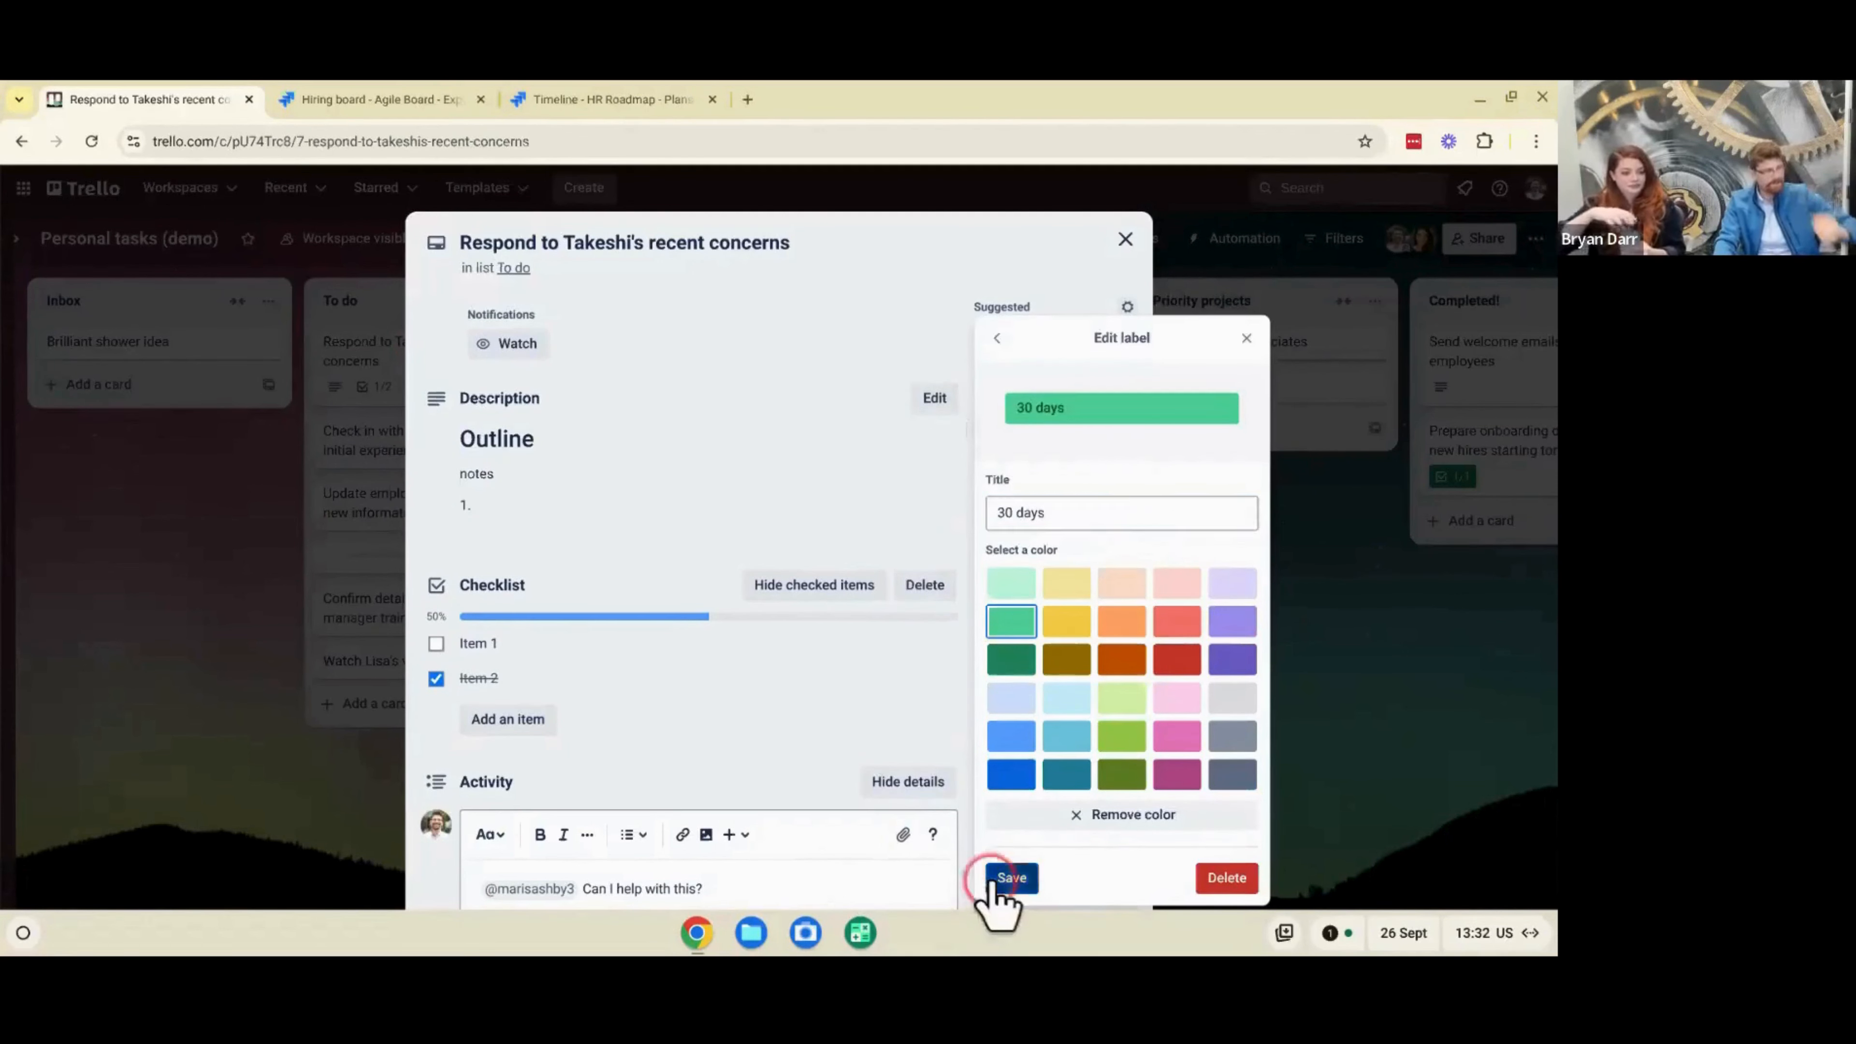
# - Apply the green "30 days" label to the recent concerns card, and show label titles on the board's cards
pyautogui.click(1129, 603)
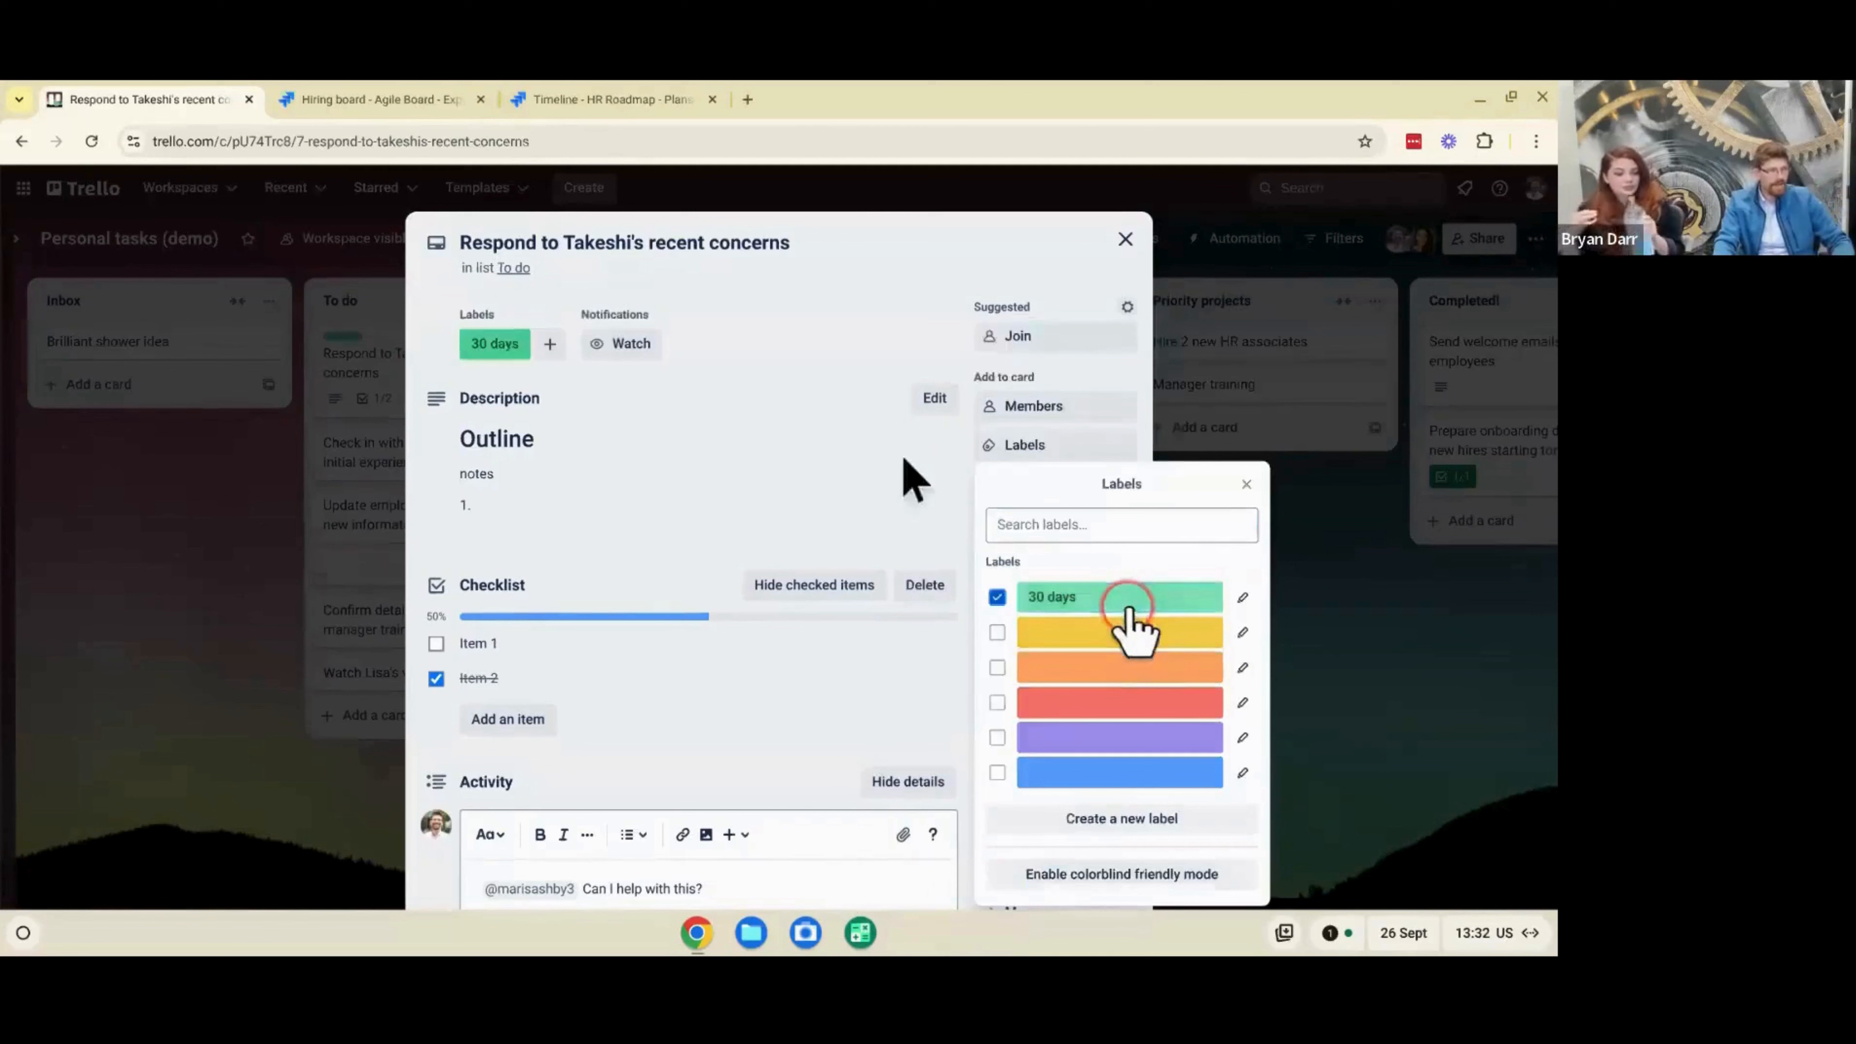
pyautogui.click(950, 281)
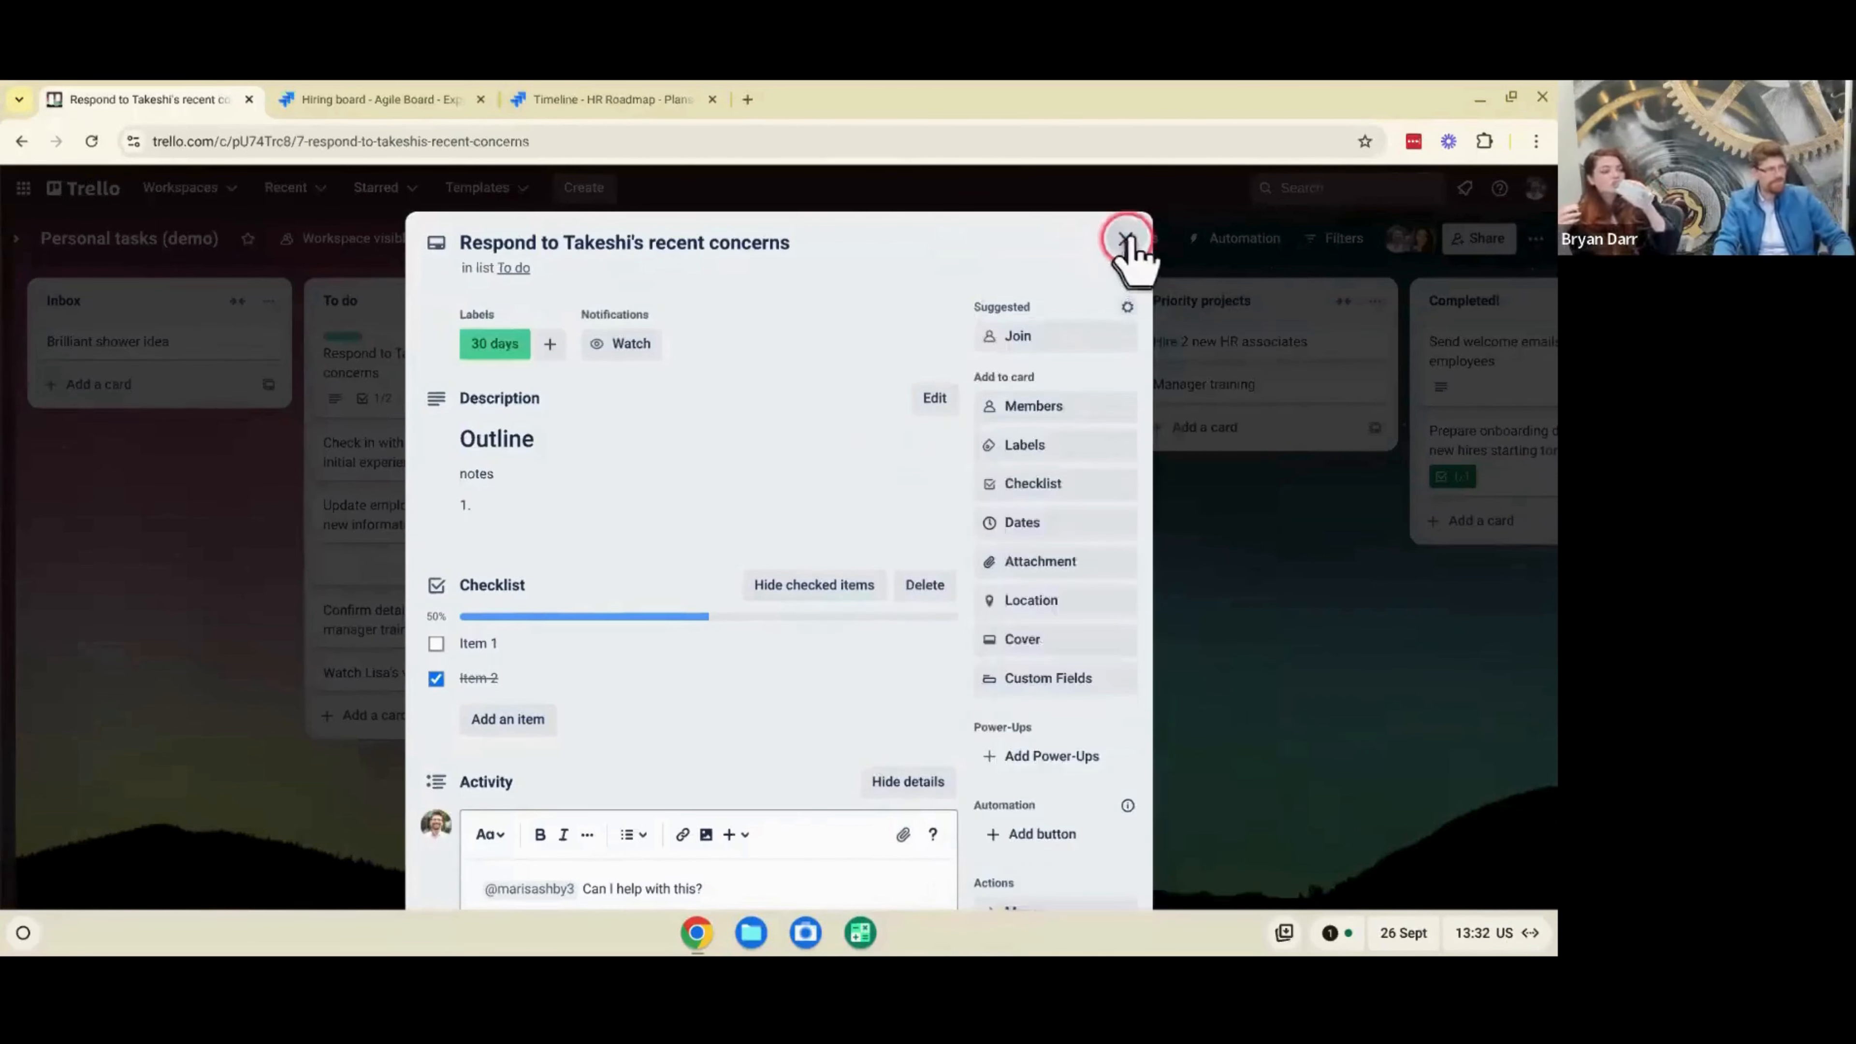
pyautogui.click(1124, 239)
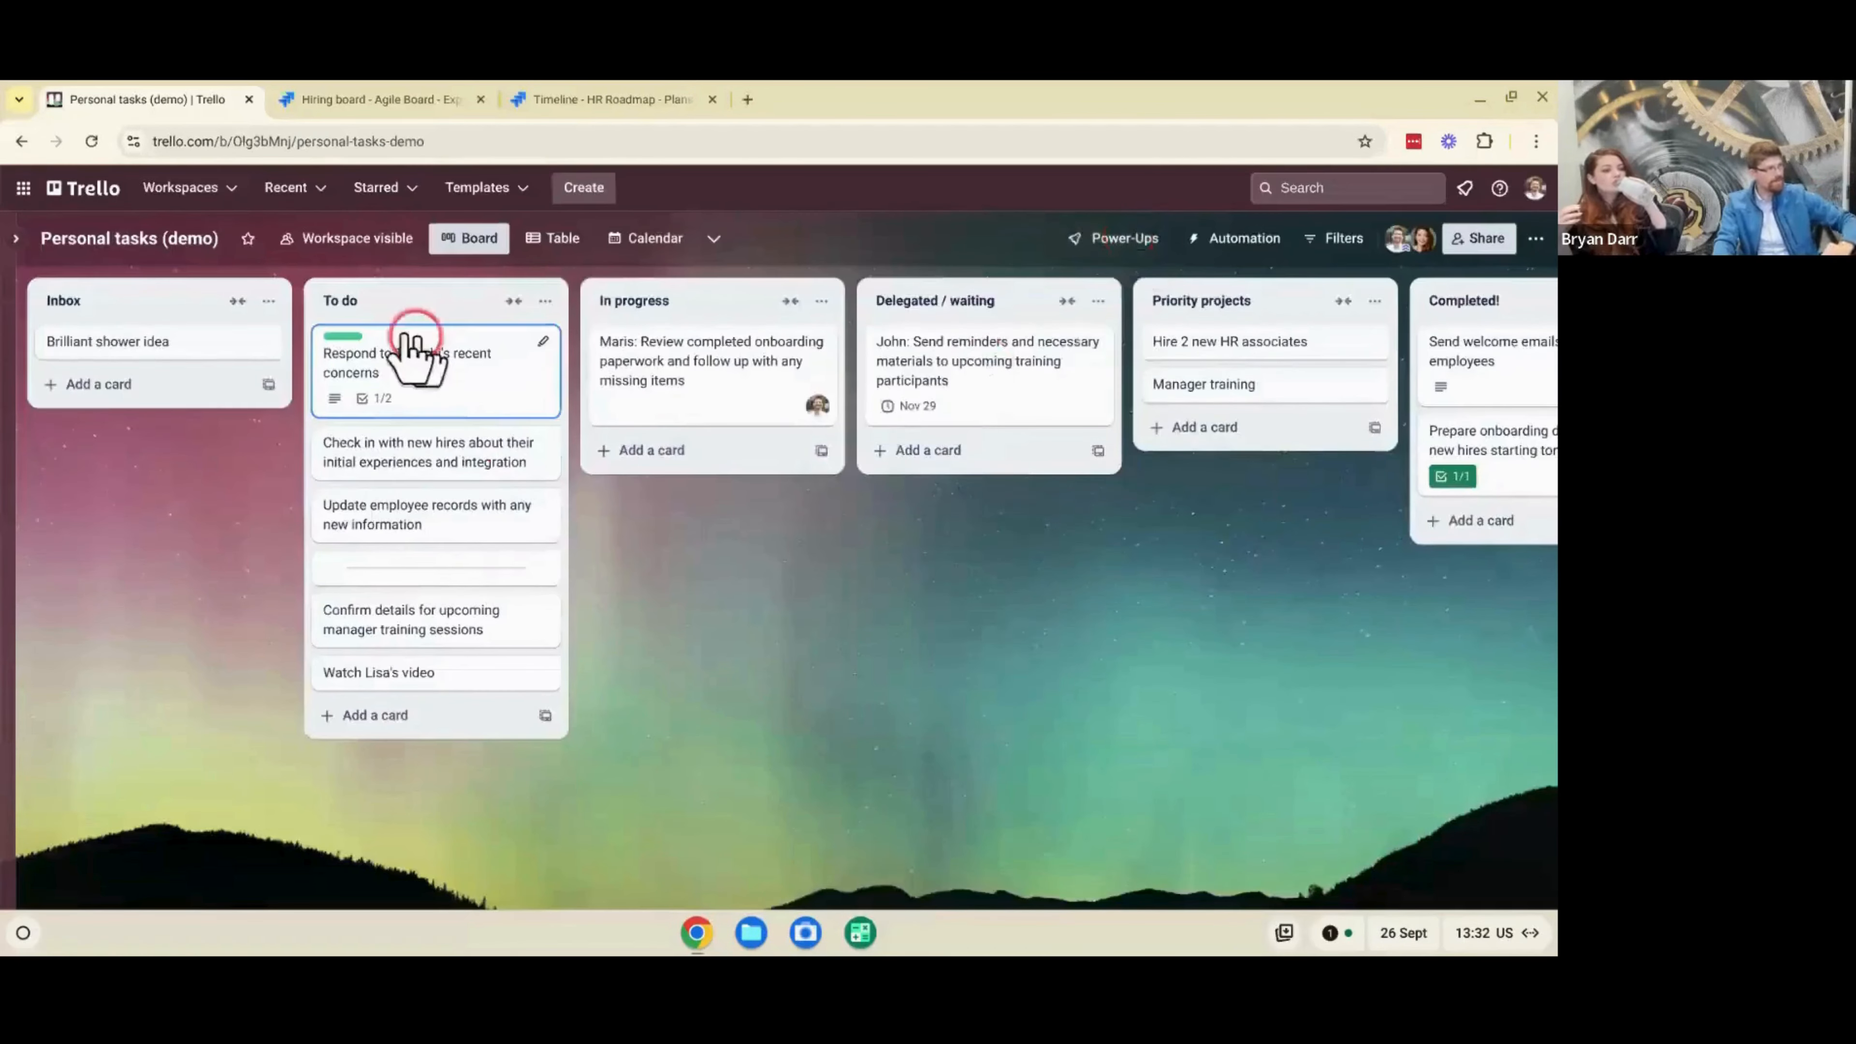
pyautogui.click(345, 336)
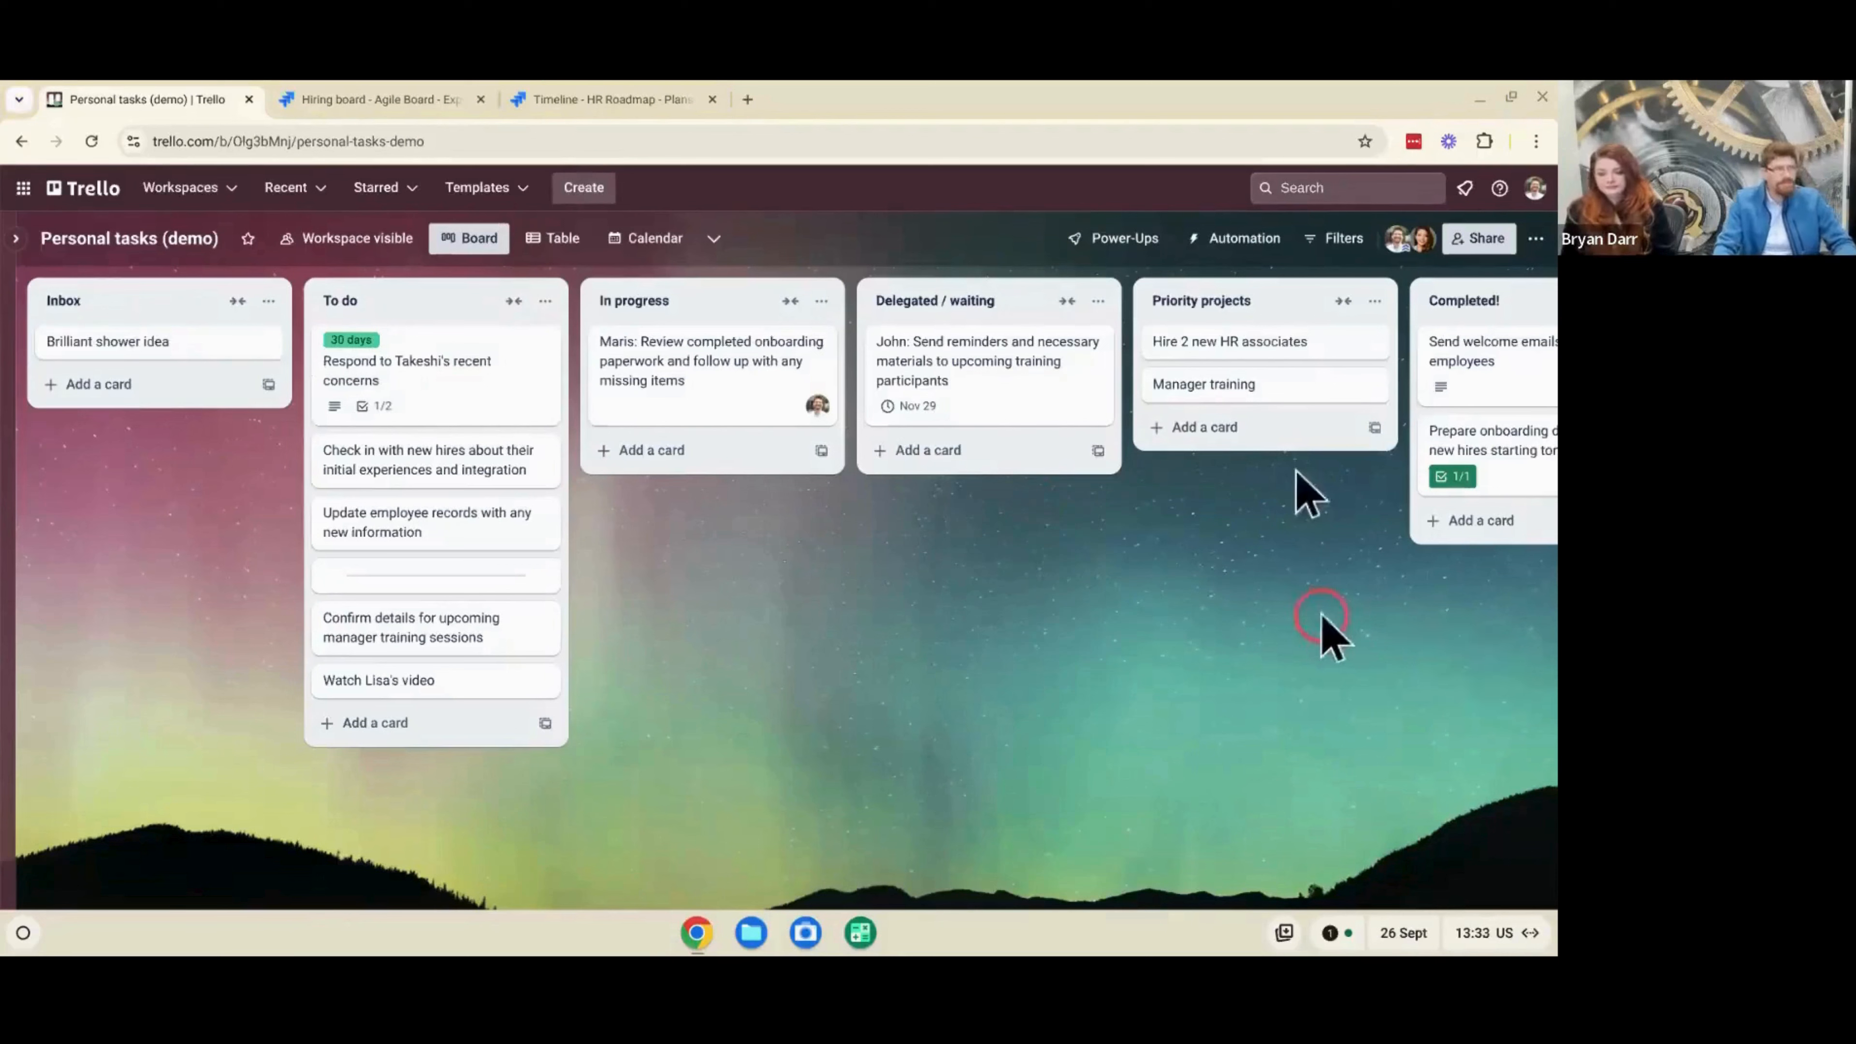
pyautogui.click(1235, 428)
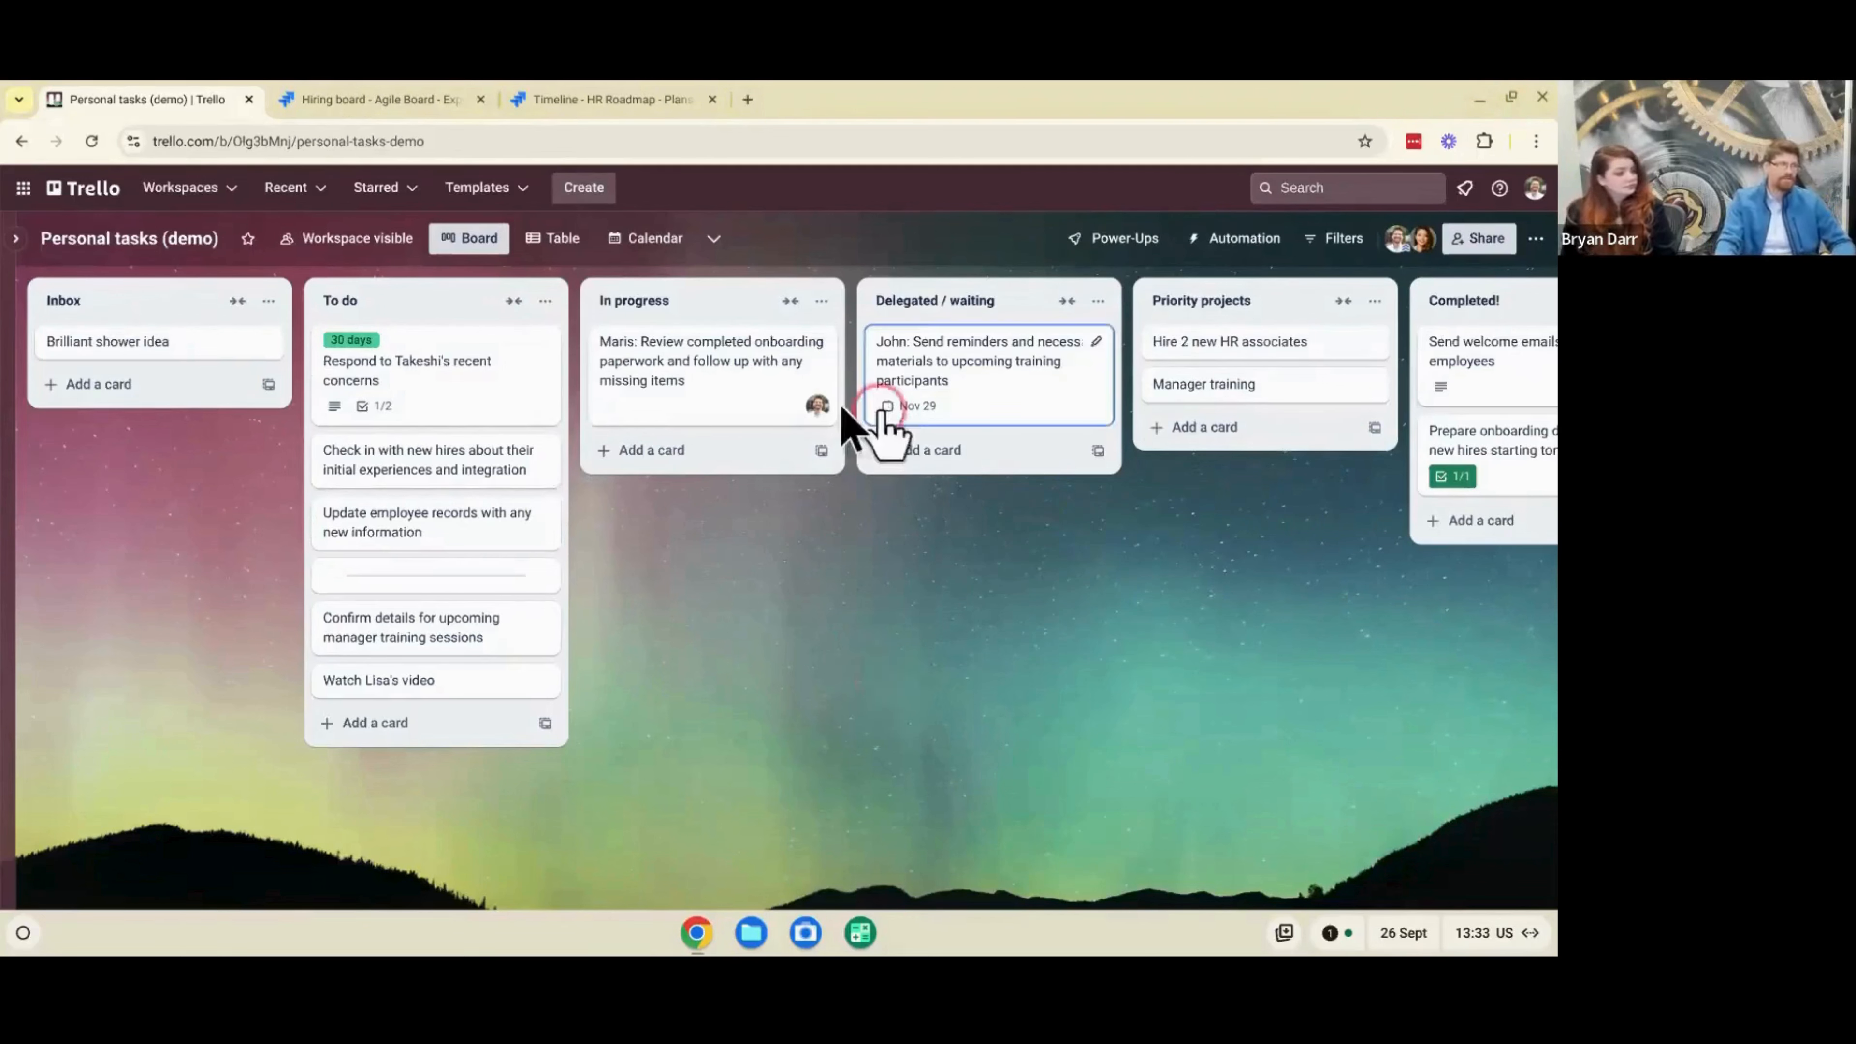
# - In the November 2024 calendar, extend the training reminders card to span Nov 26 to Nov 29, and check its dates in the card details
pyautogui.click(666, 241)
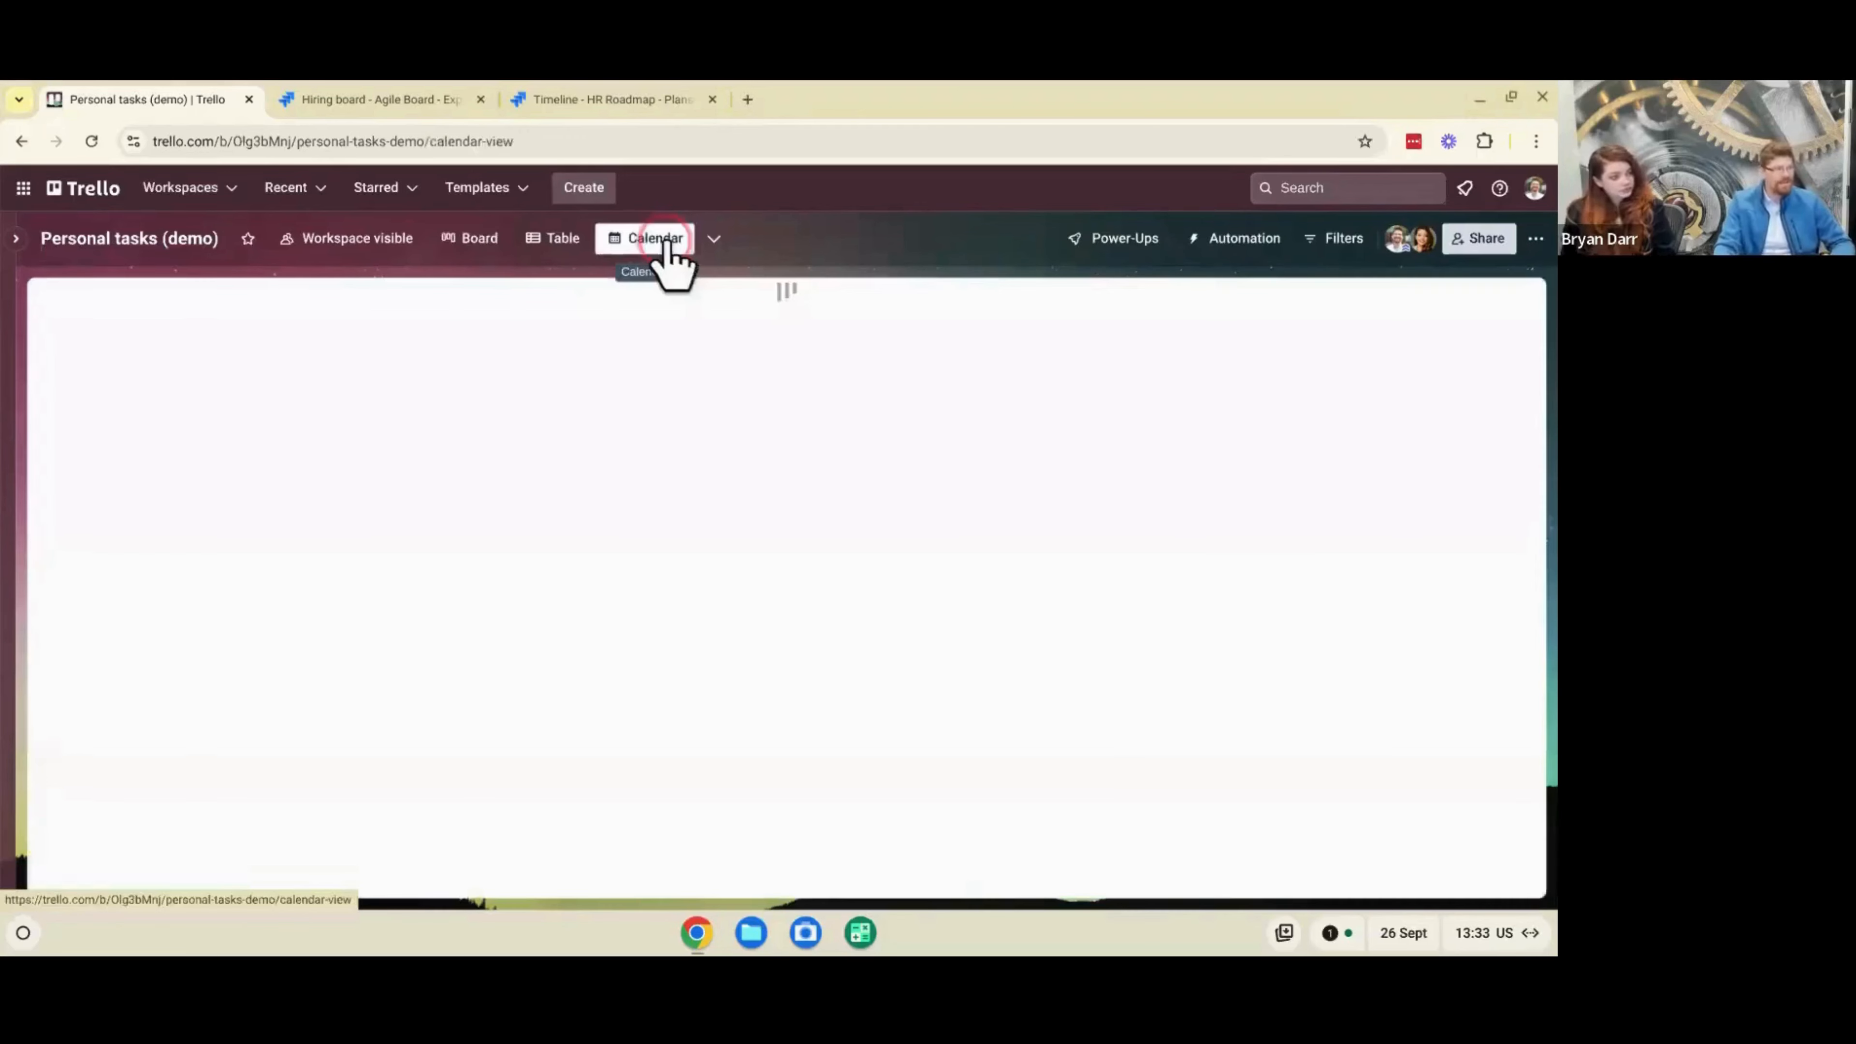
pyautogui.scroll(-3, 716, 512)
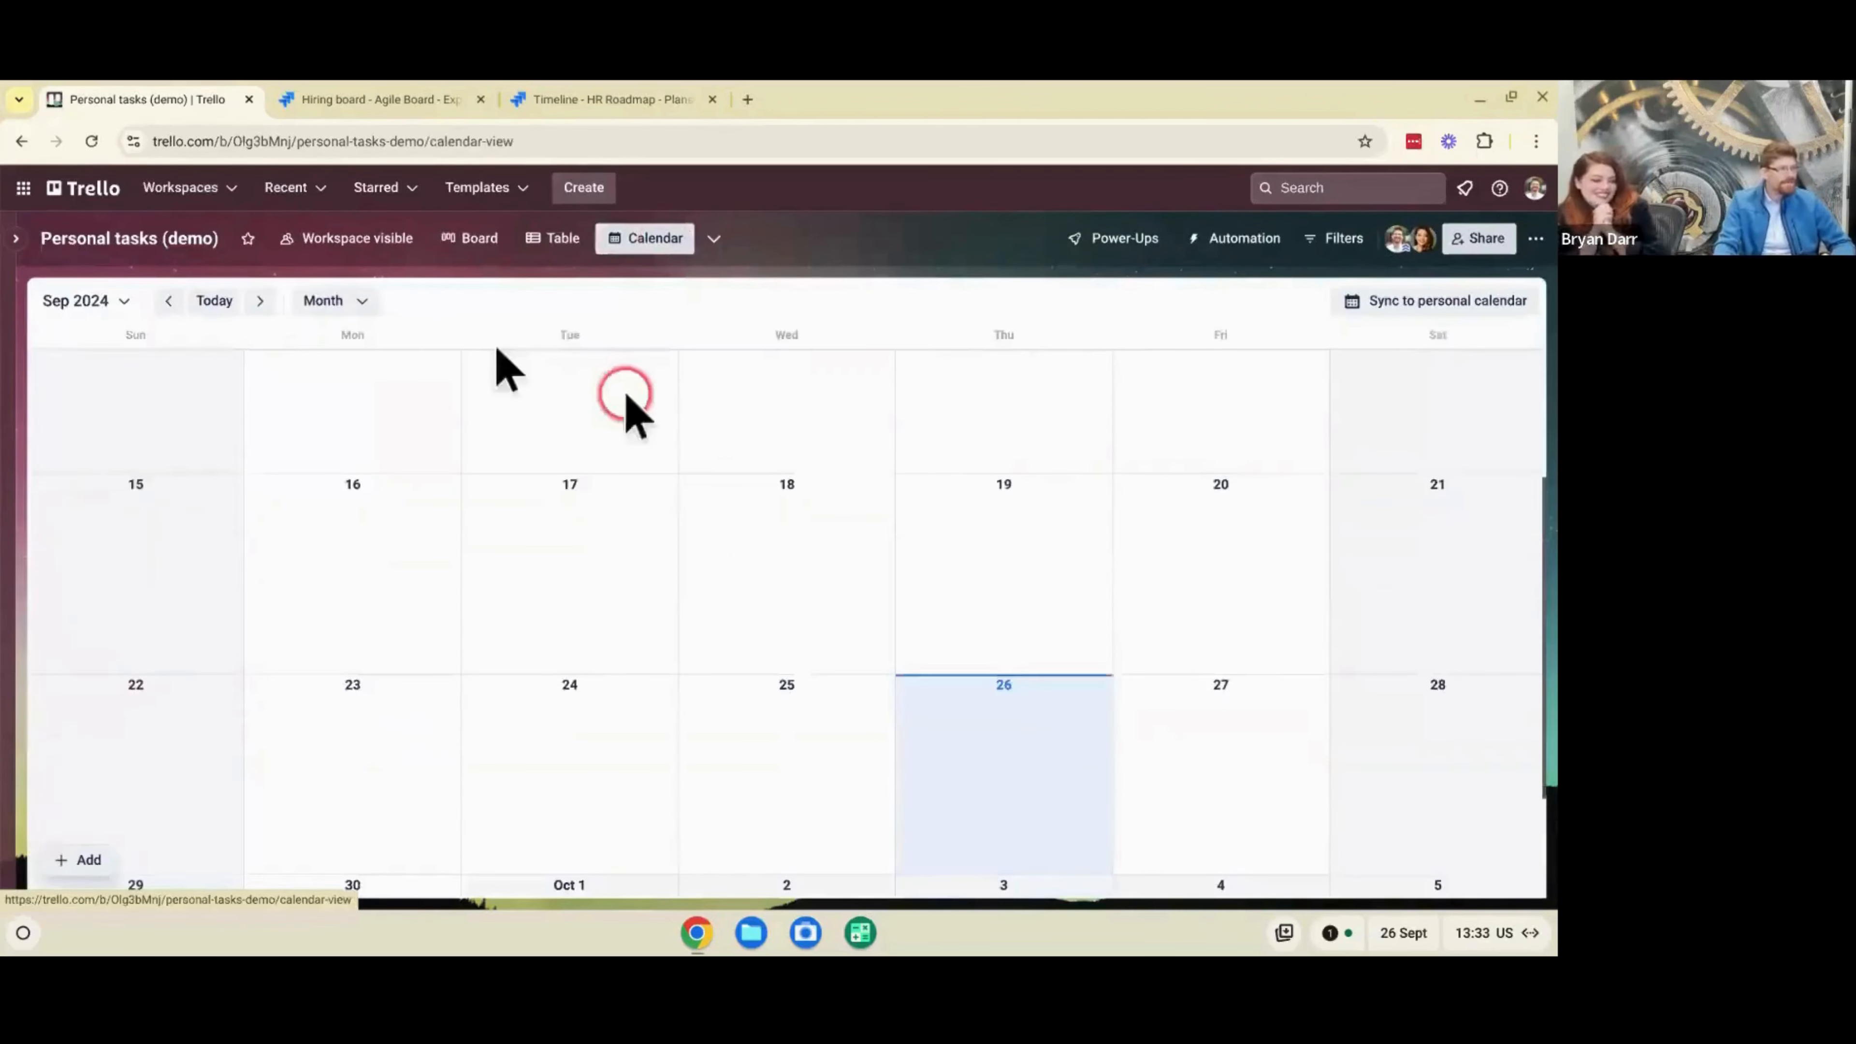
pyautogui.click(258, 301)
pyautogui.scroll(-3, 381, 481)
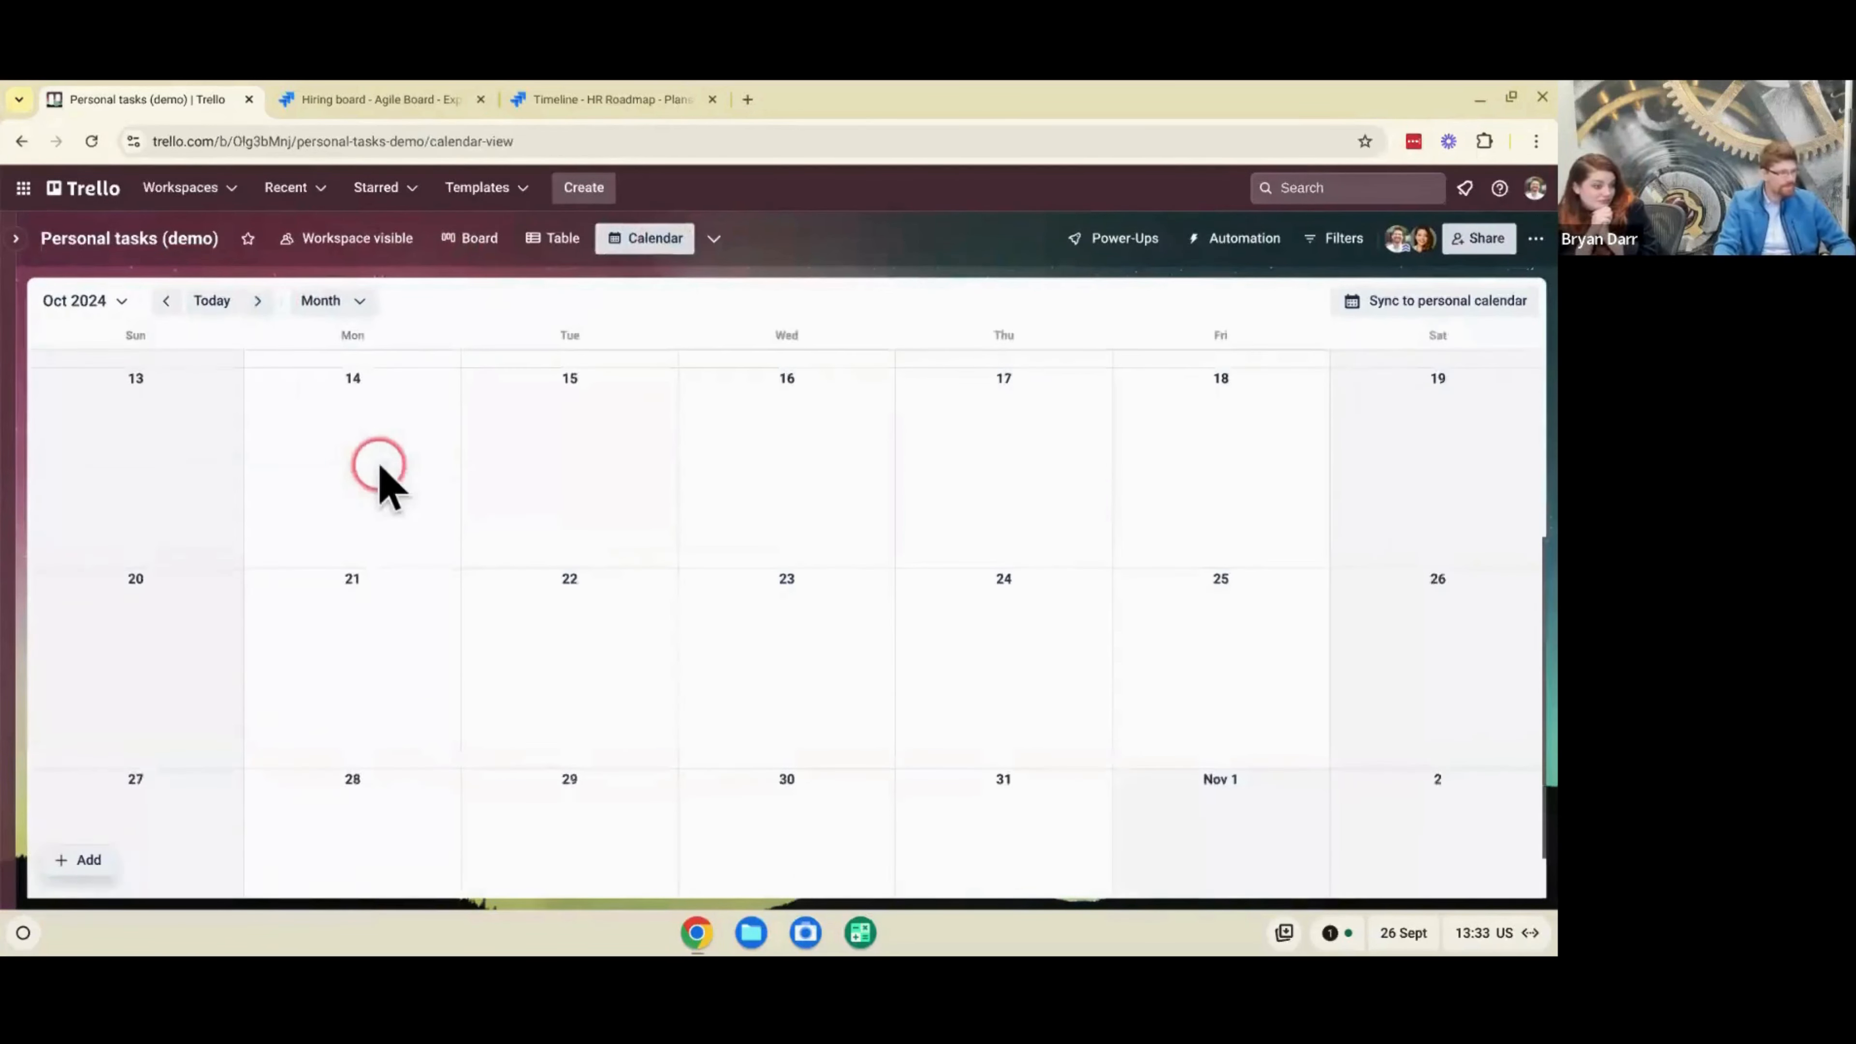
pyautogui.click(260, 301)
pyautogui.scroll(-3, 758, 676)
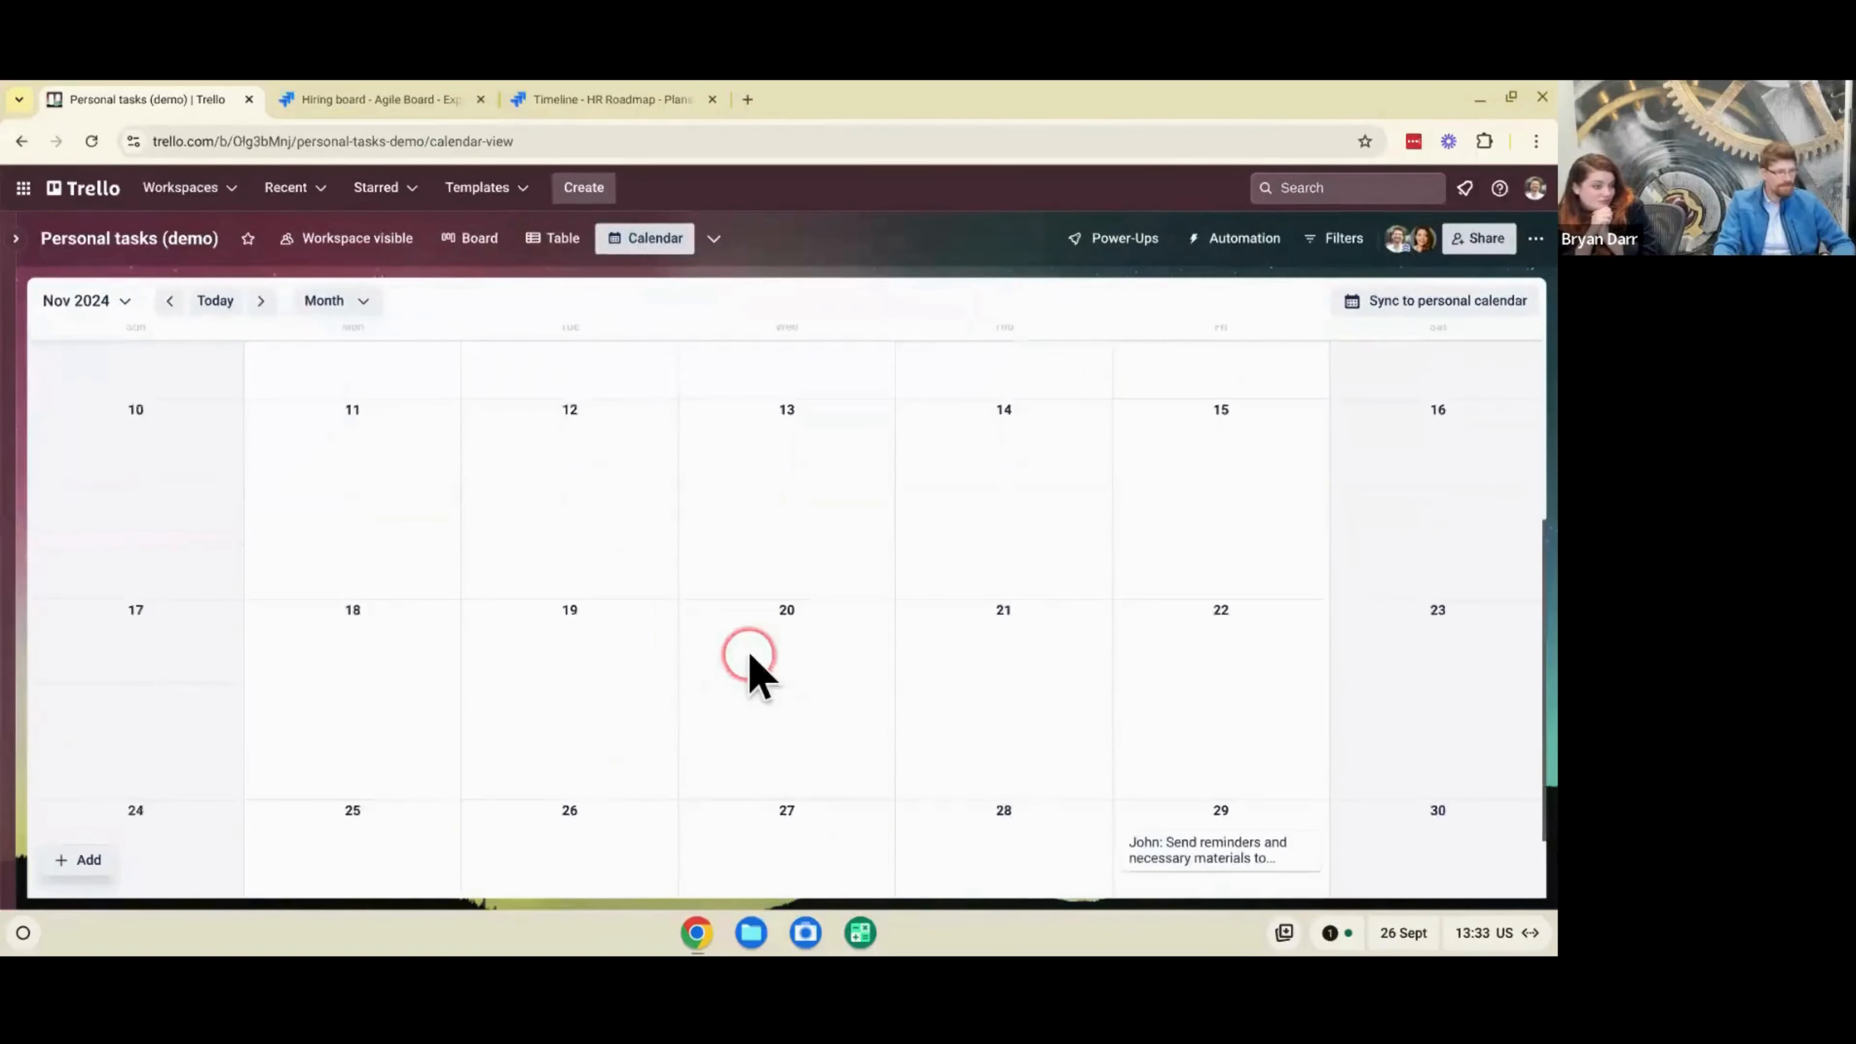
pyautogui.scroll(-1, 979, 735)
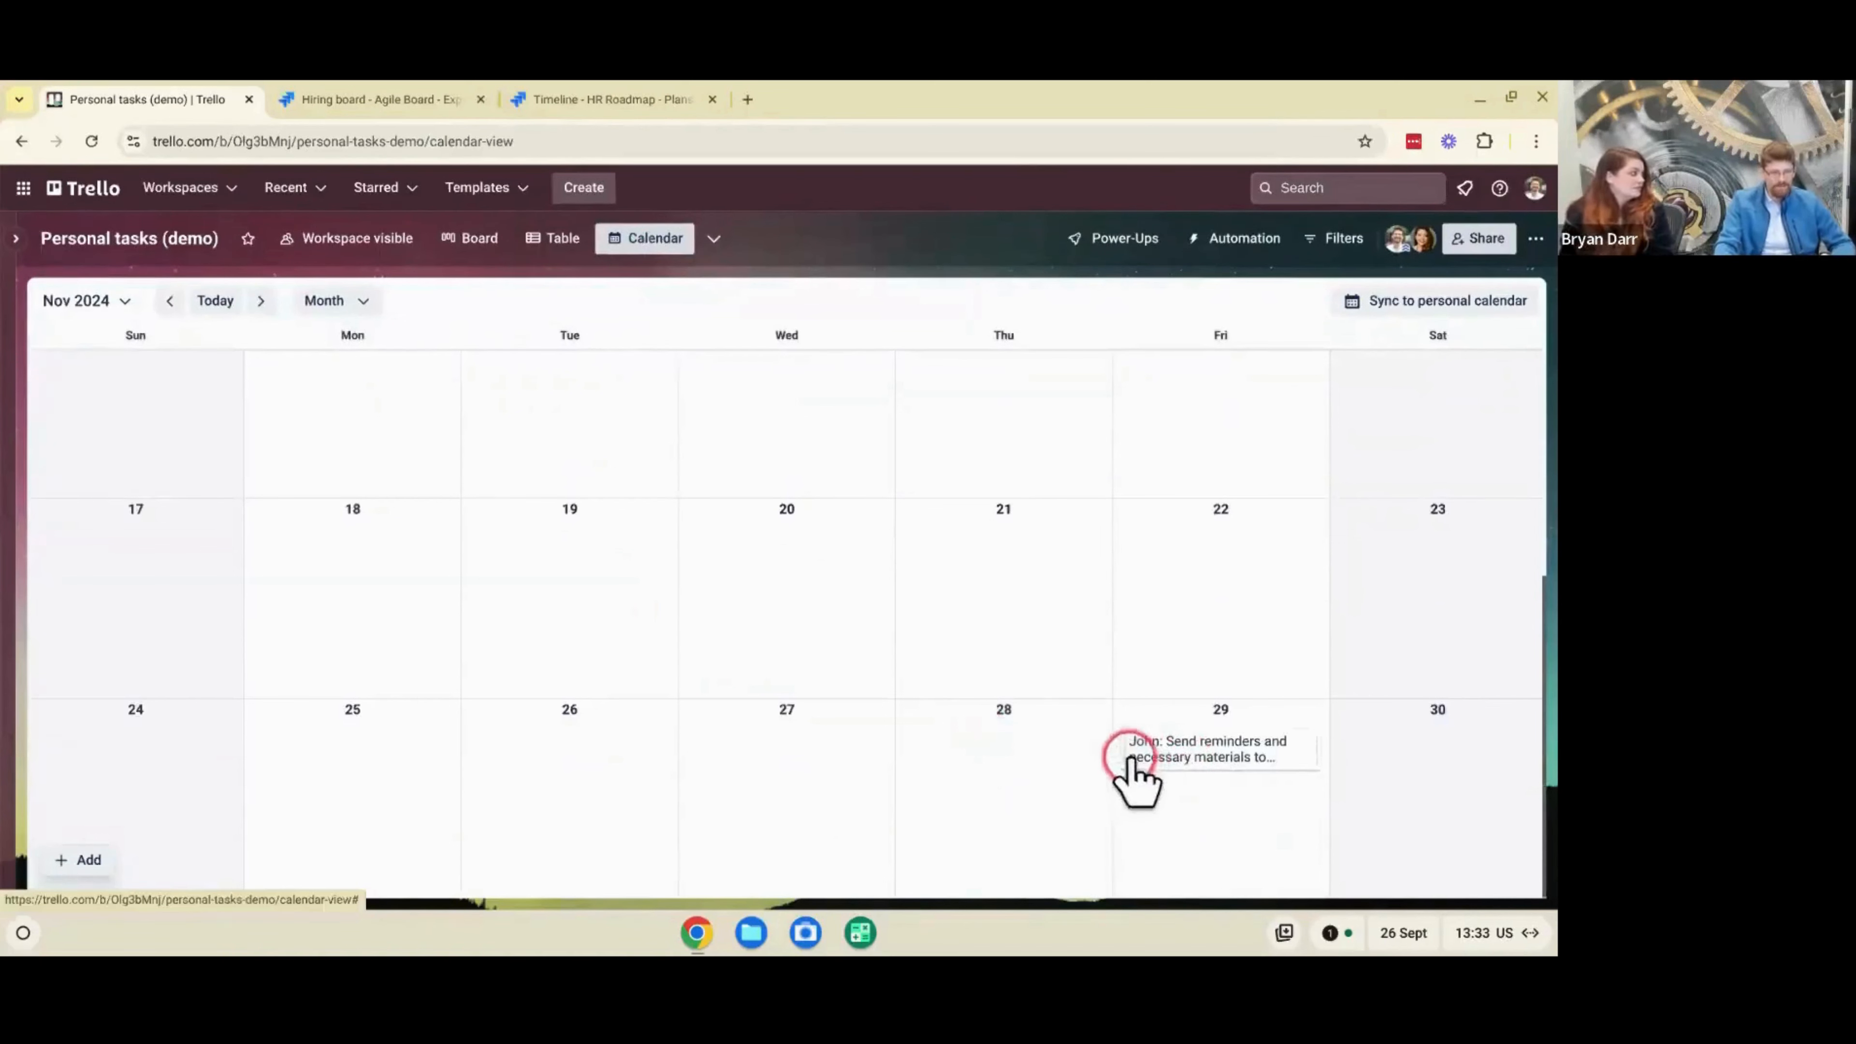
pyautogui.moveTo(1122, 758); pyautogui.dragTo(606, 722)
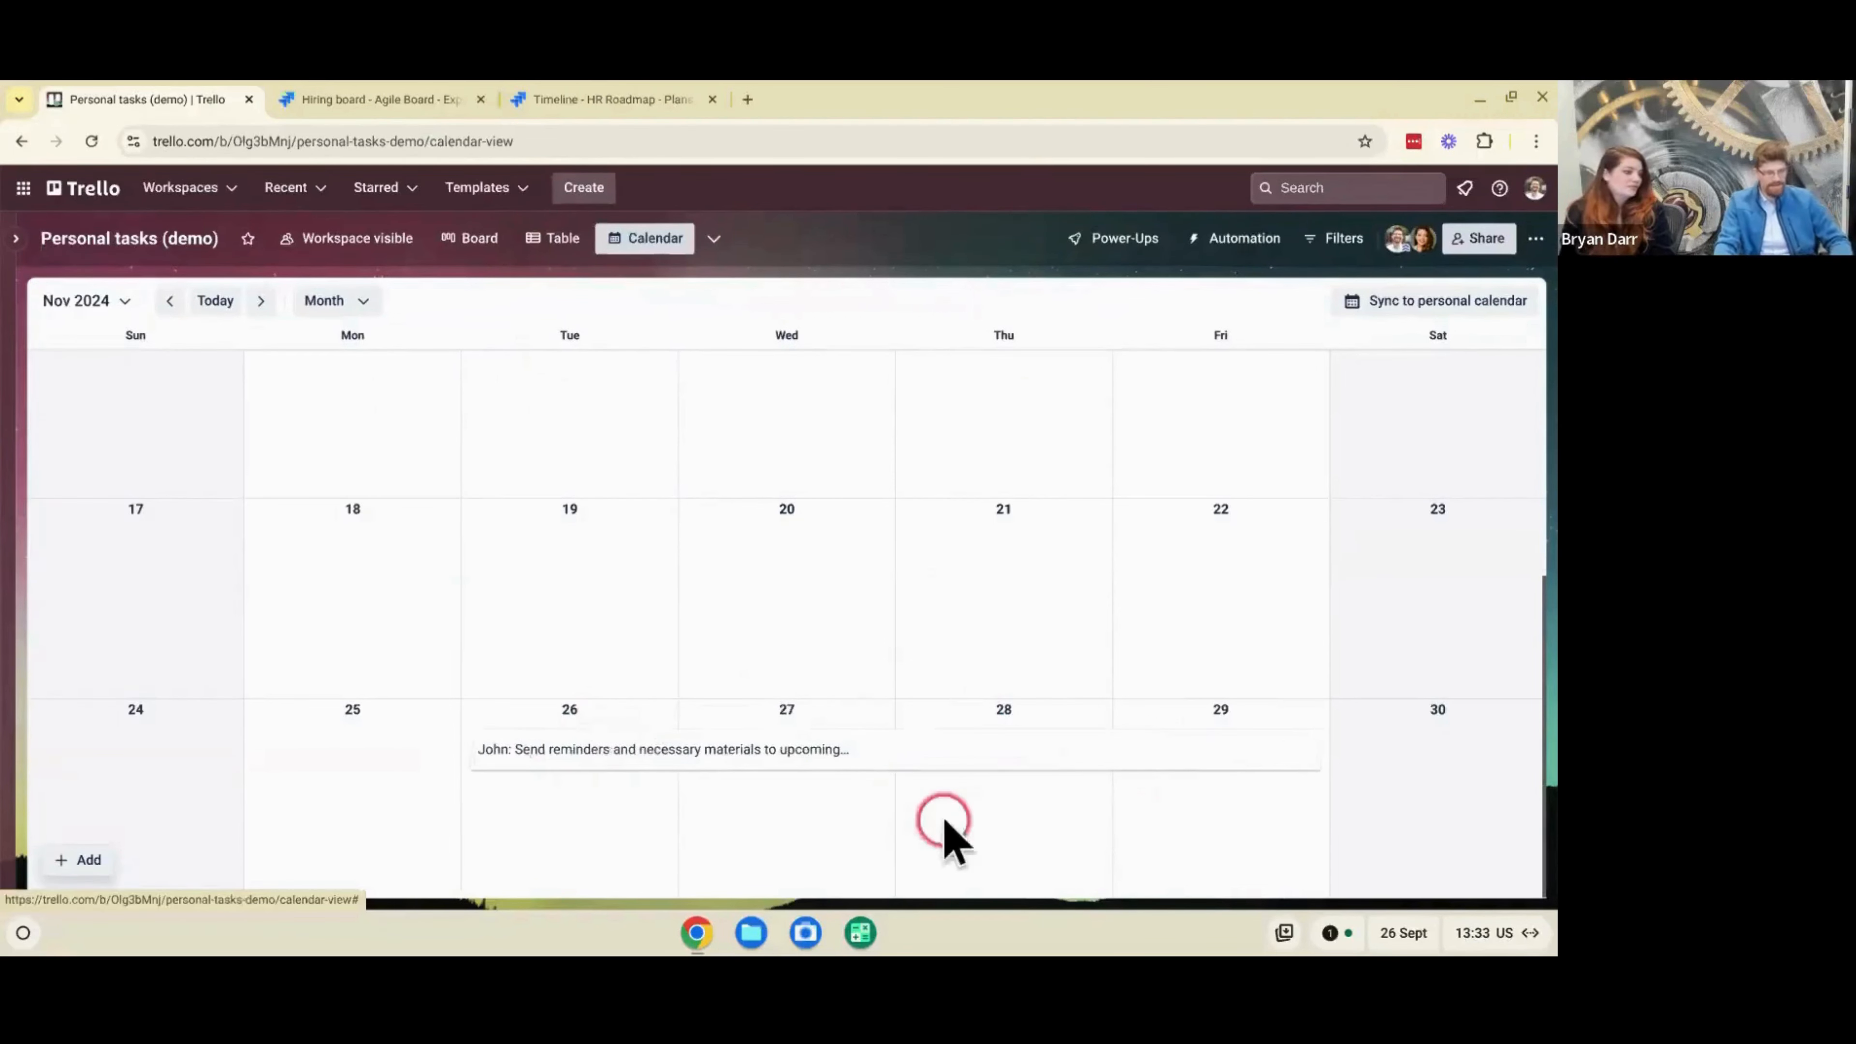
pyautogui.click(957, 760)
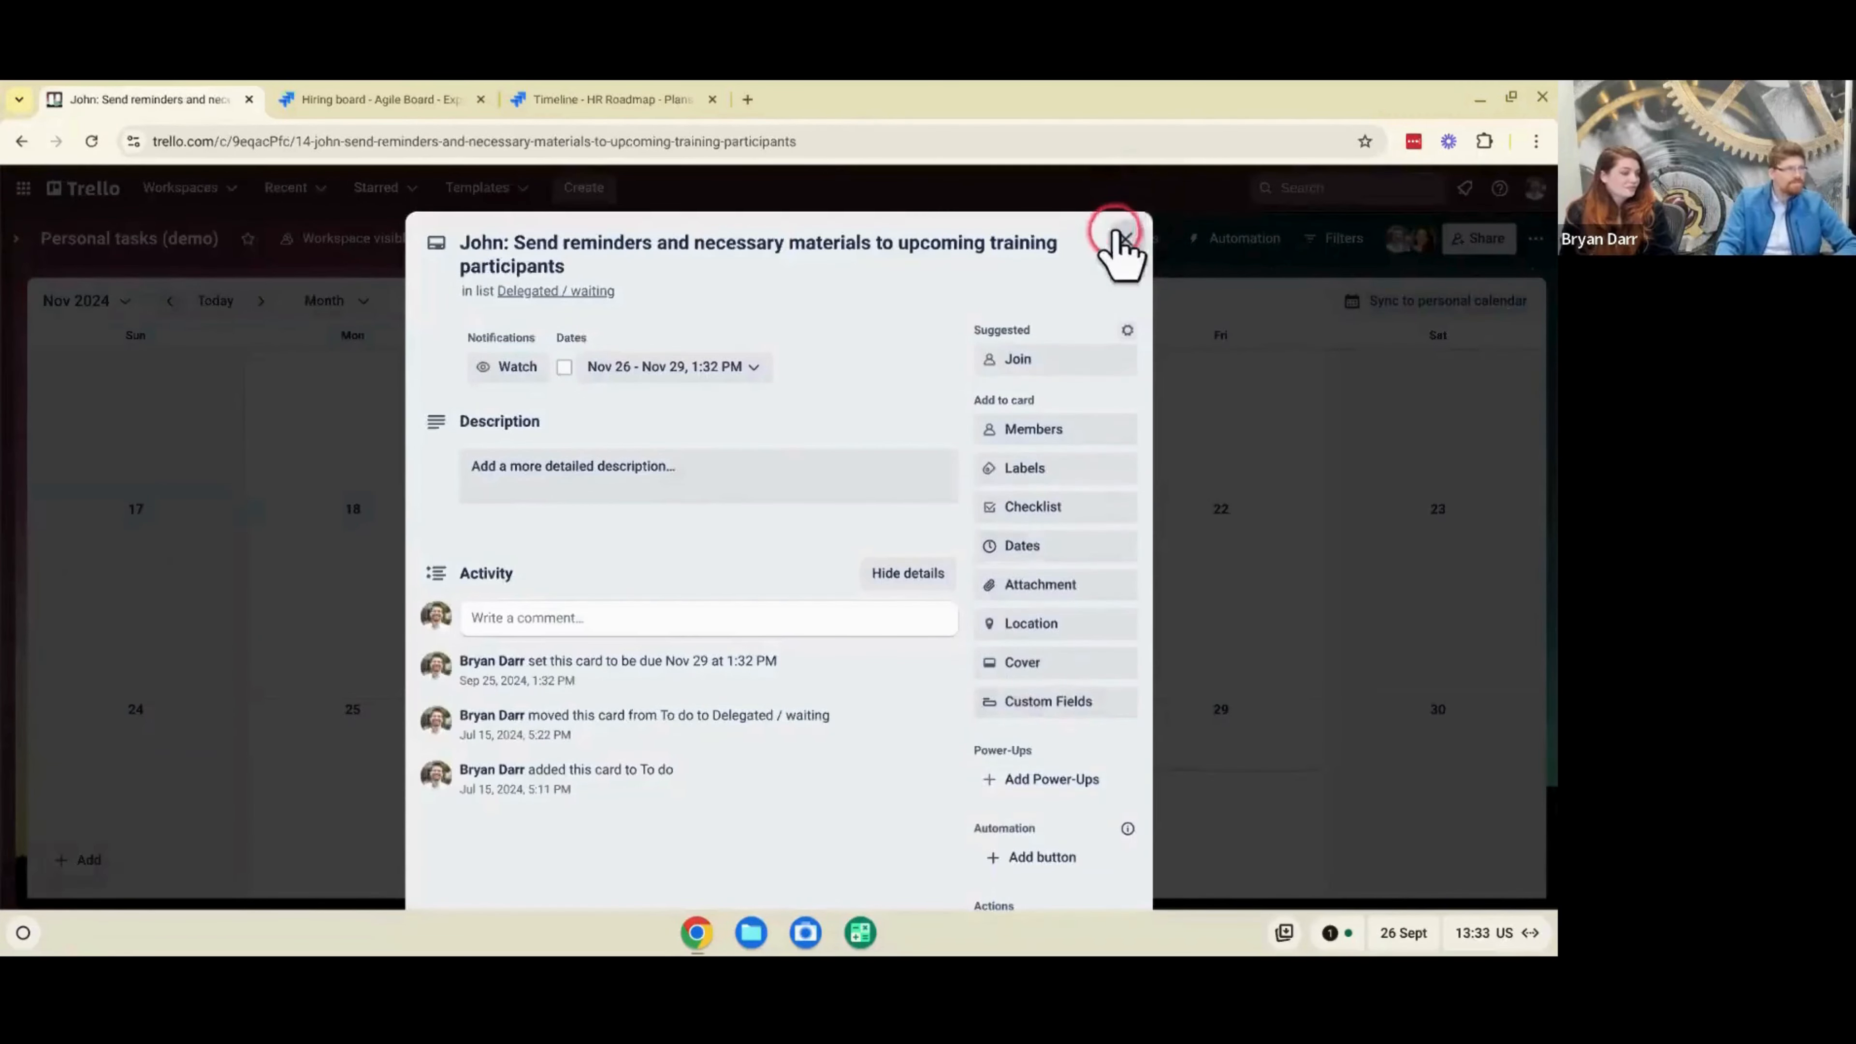
pyautogui.click(1120, 238)
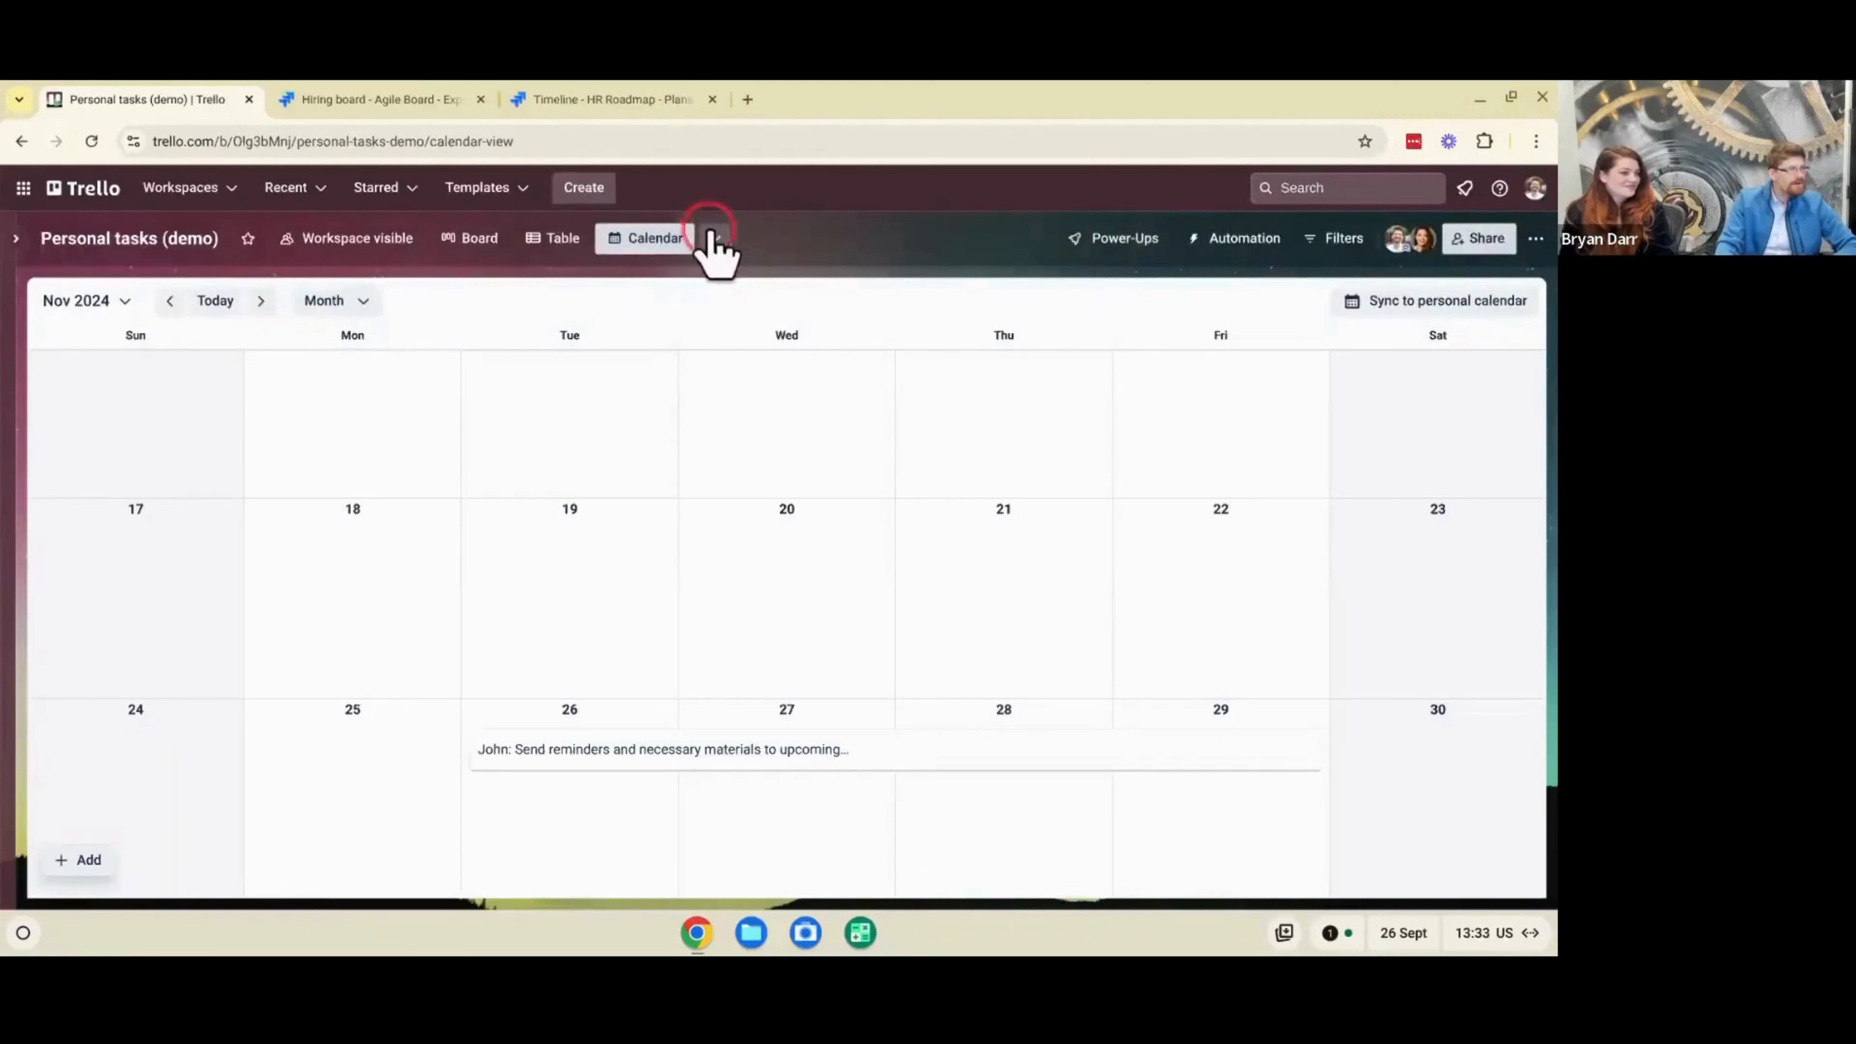
# - Look over the board views that can be added, and view the board's cards as a table
pyautogui.click(713, 238)
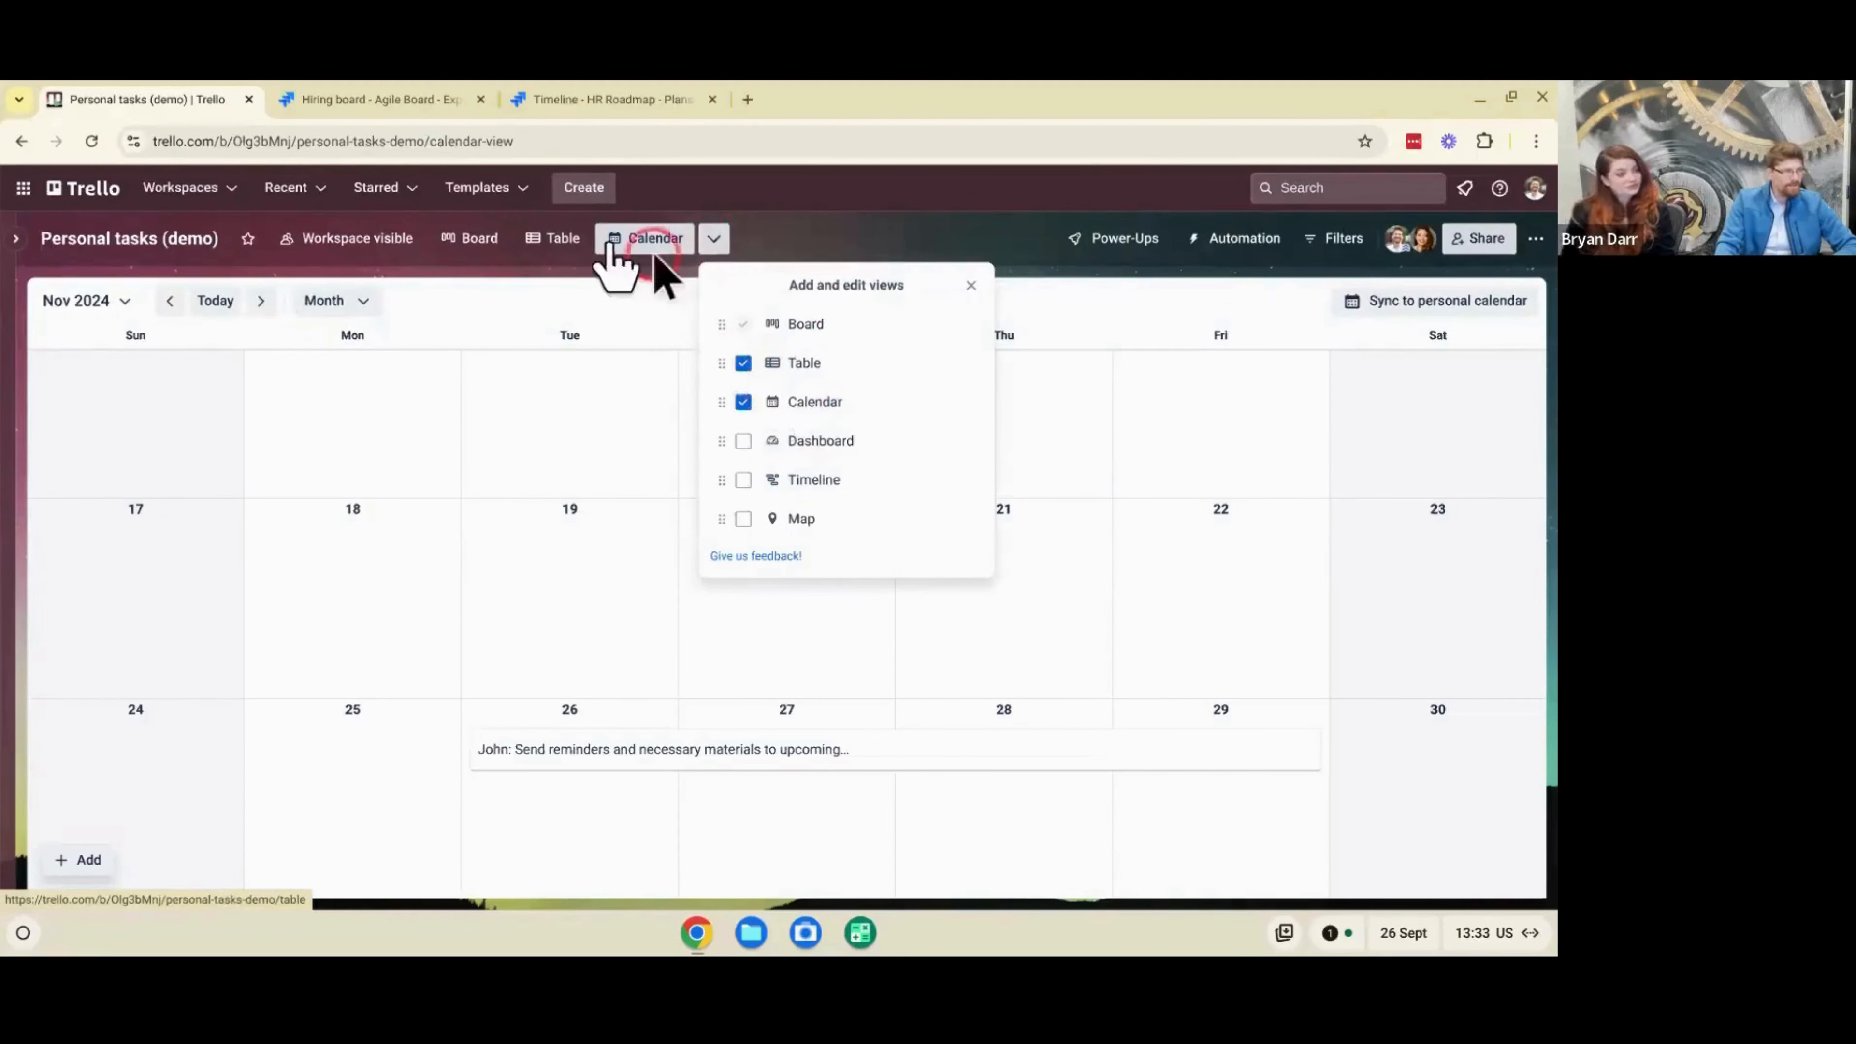
pyautogui.click(570, 238)
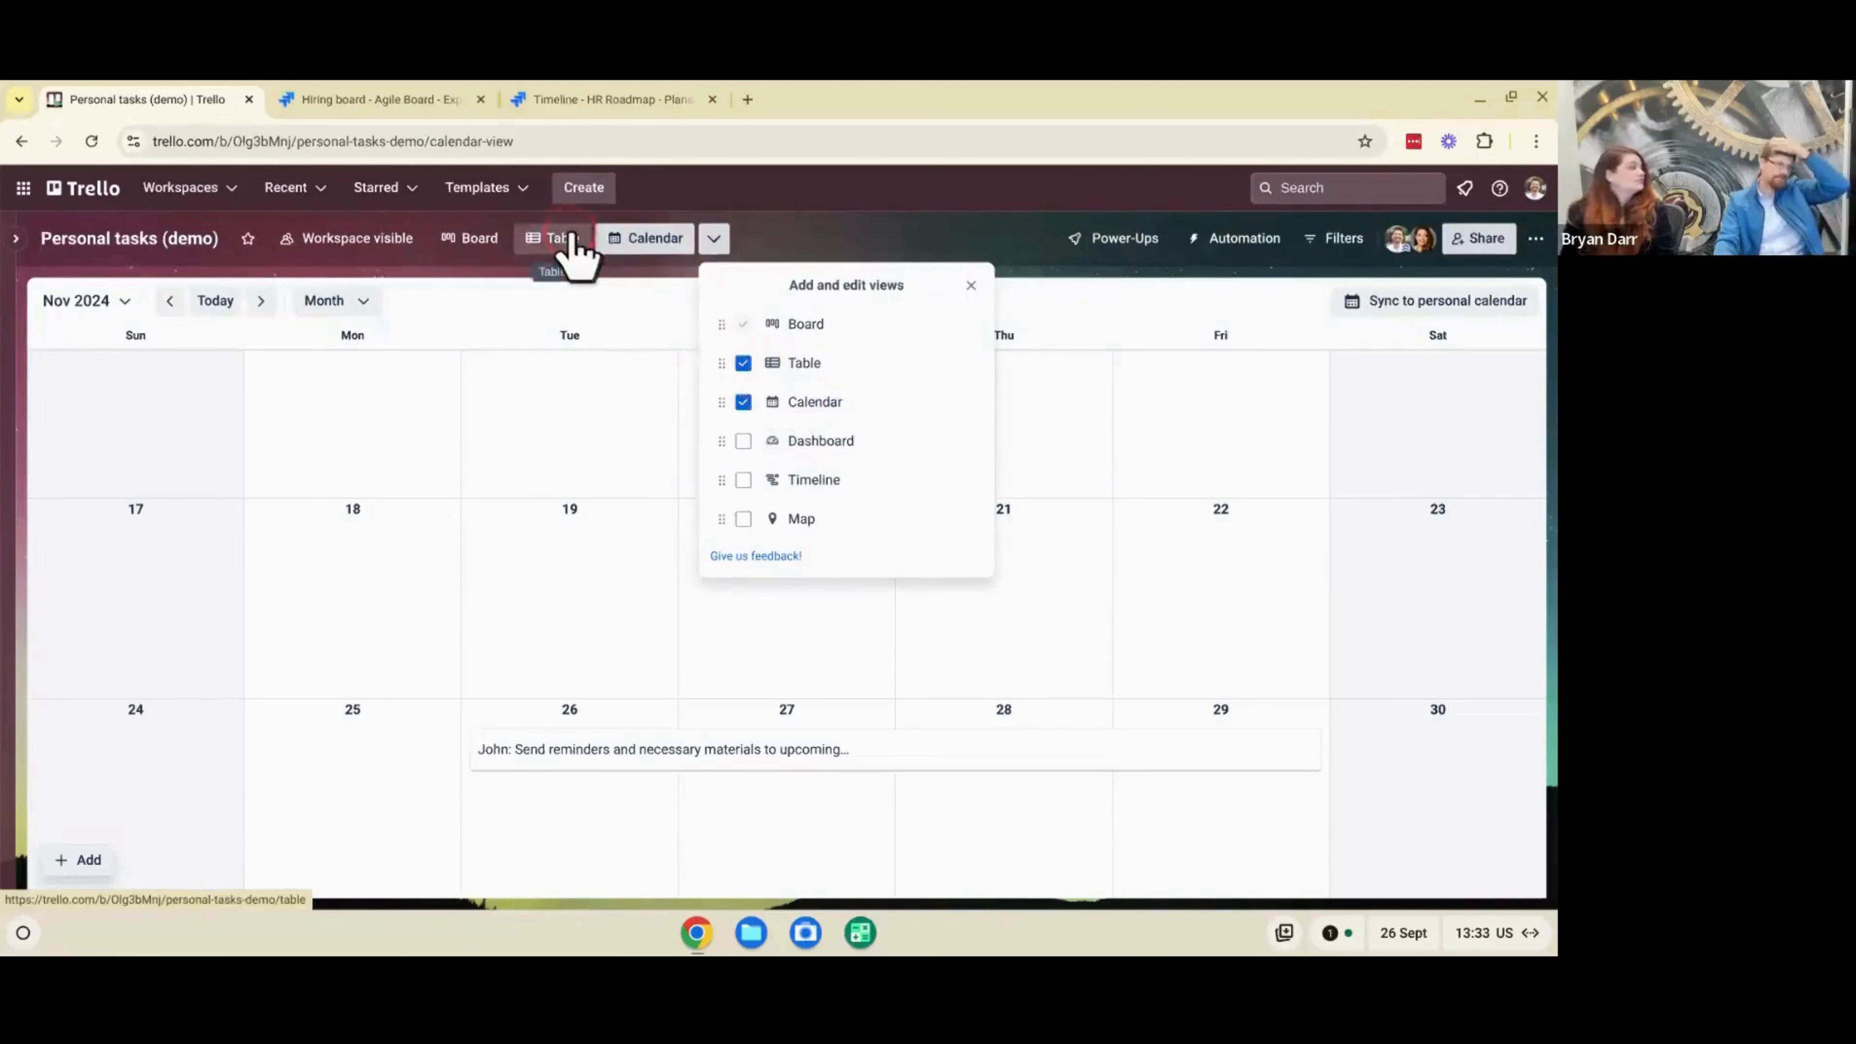
pyautogui.click(572, 240)
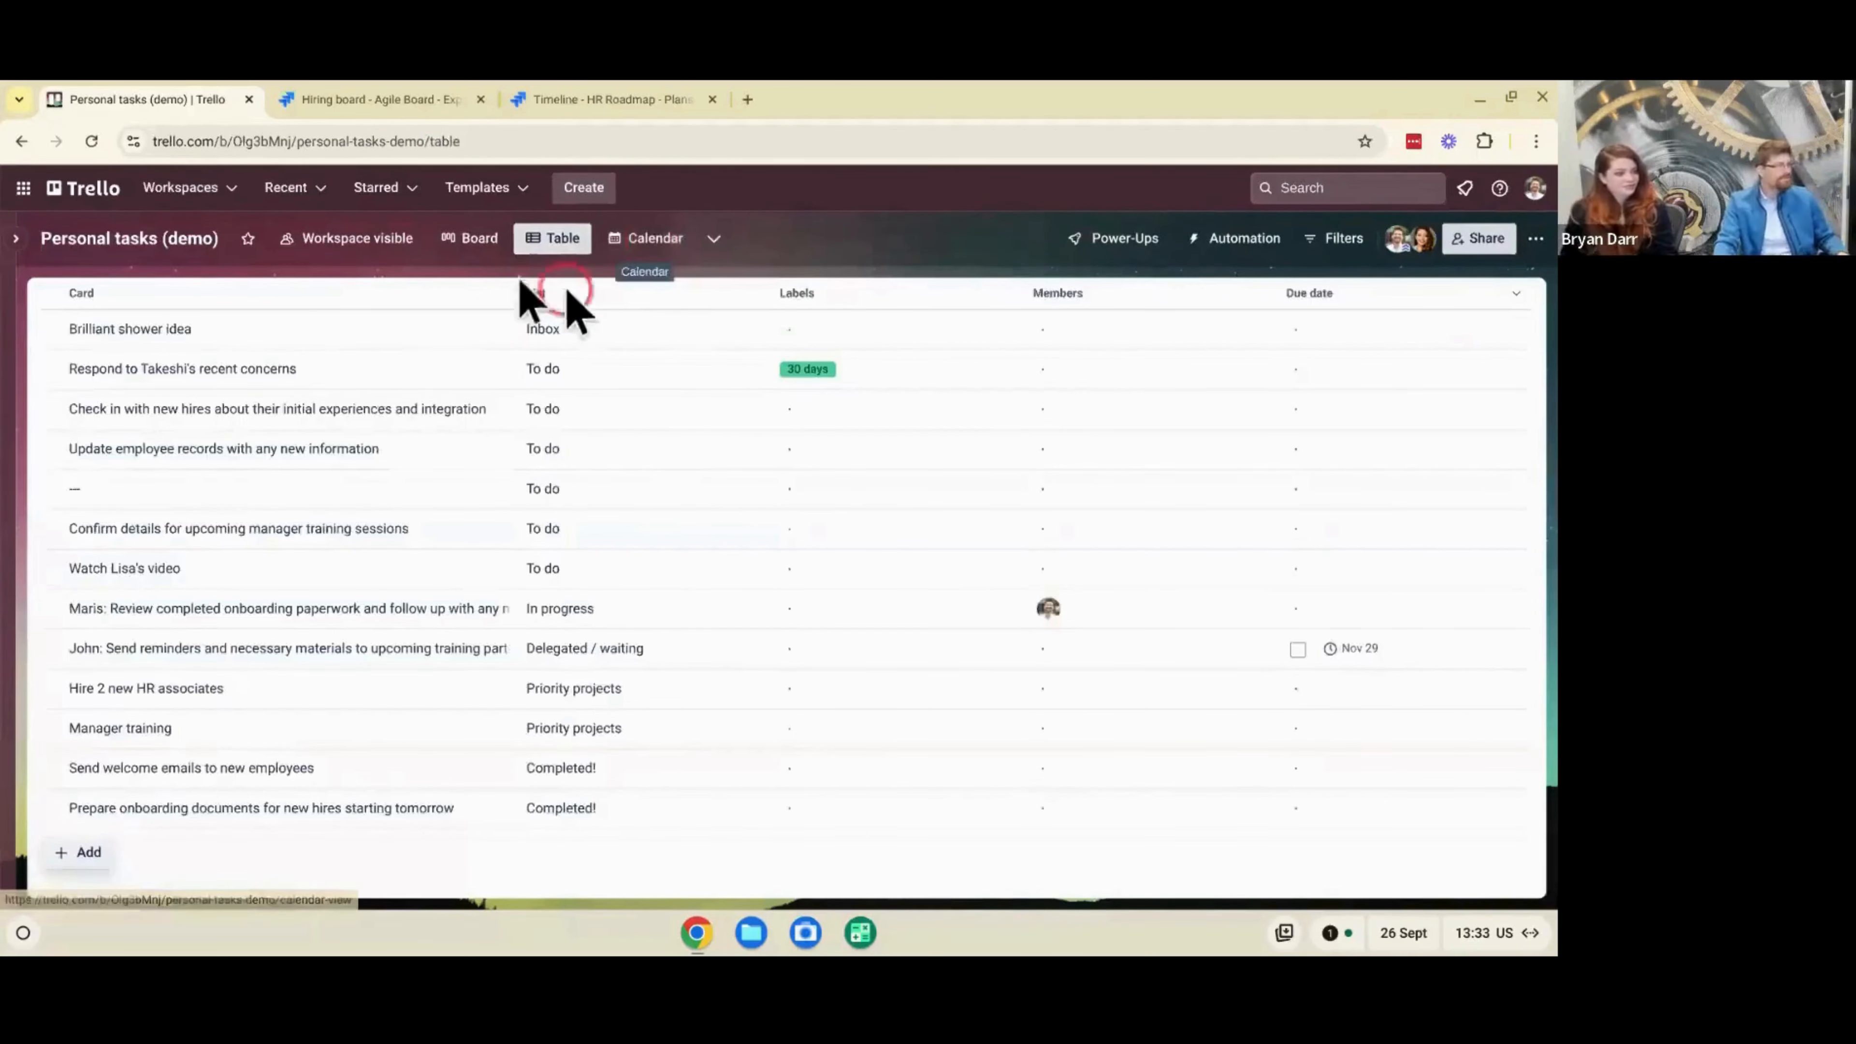
pyautogui.click(221, 342)
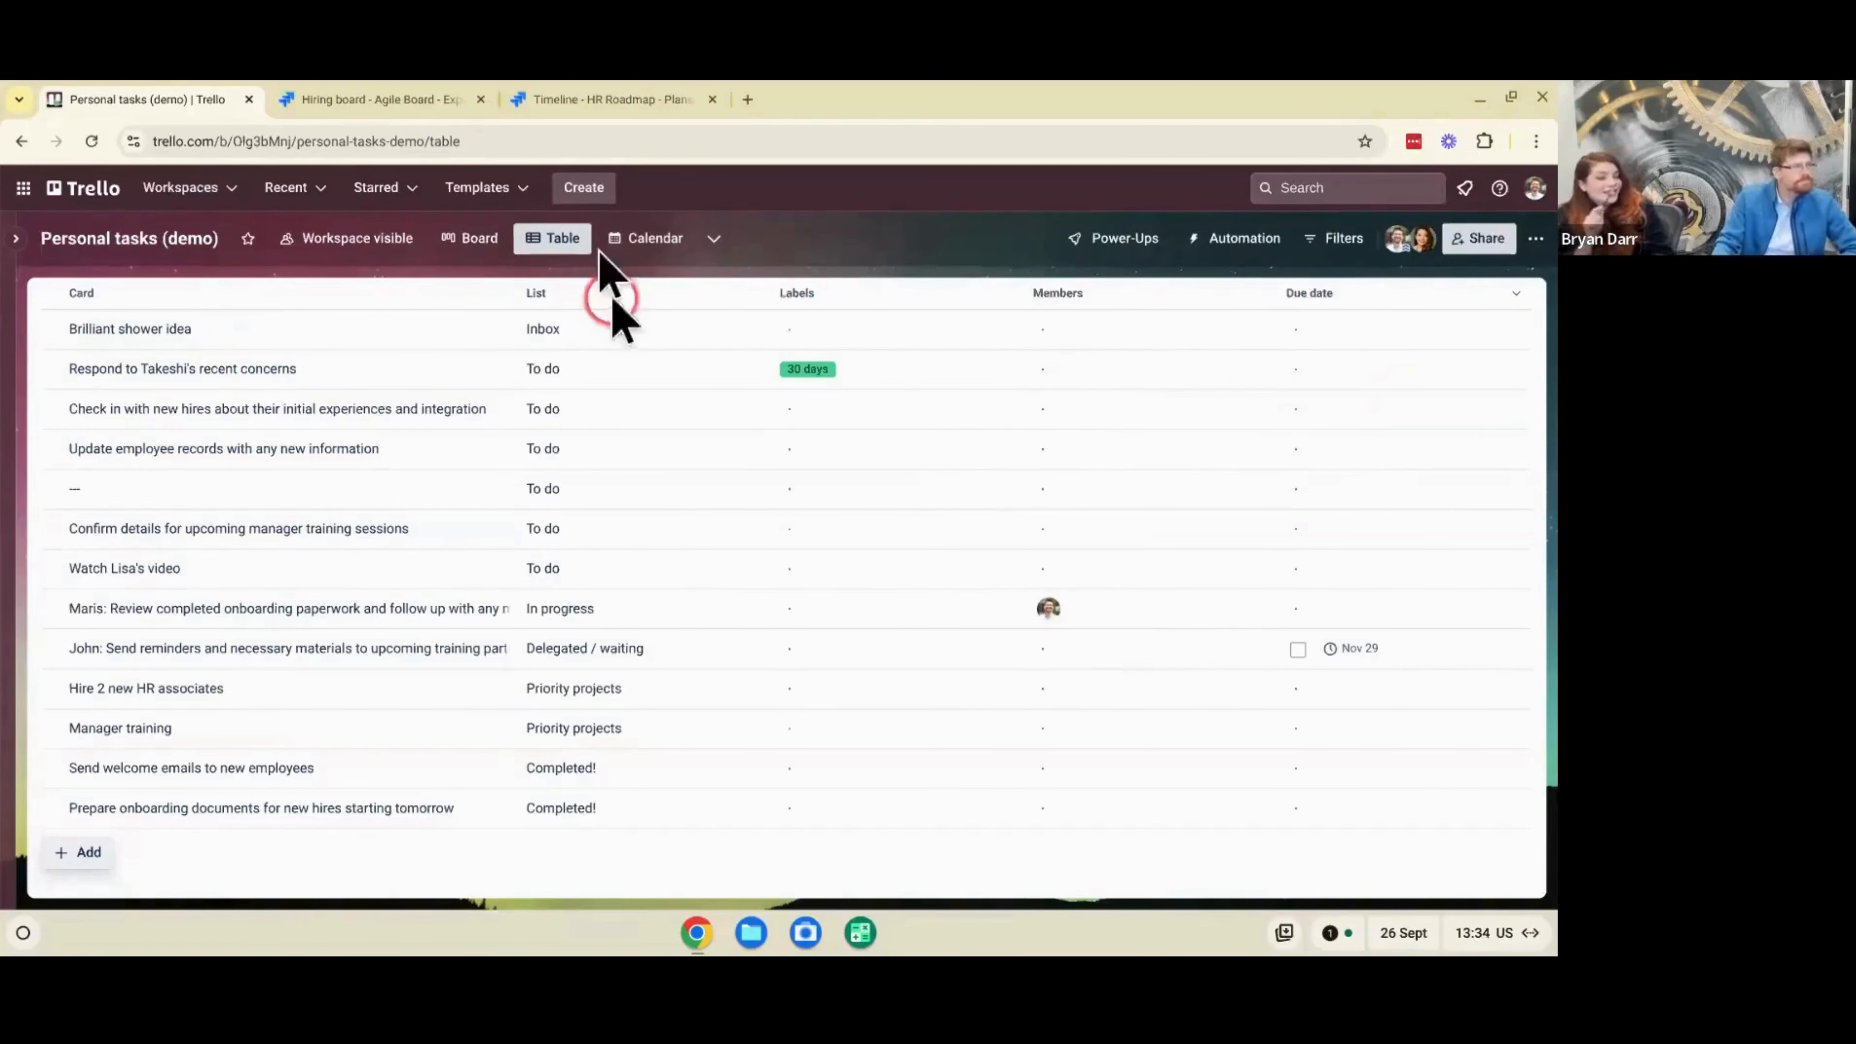
pyautogui.click(568, 237)
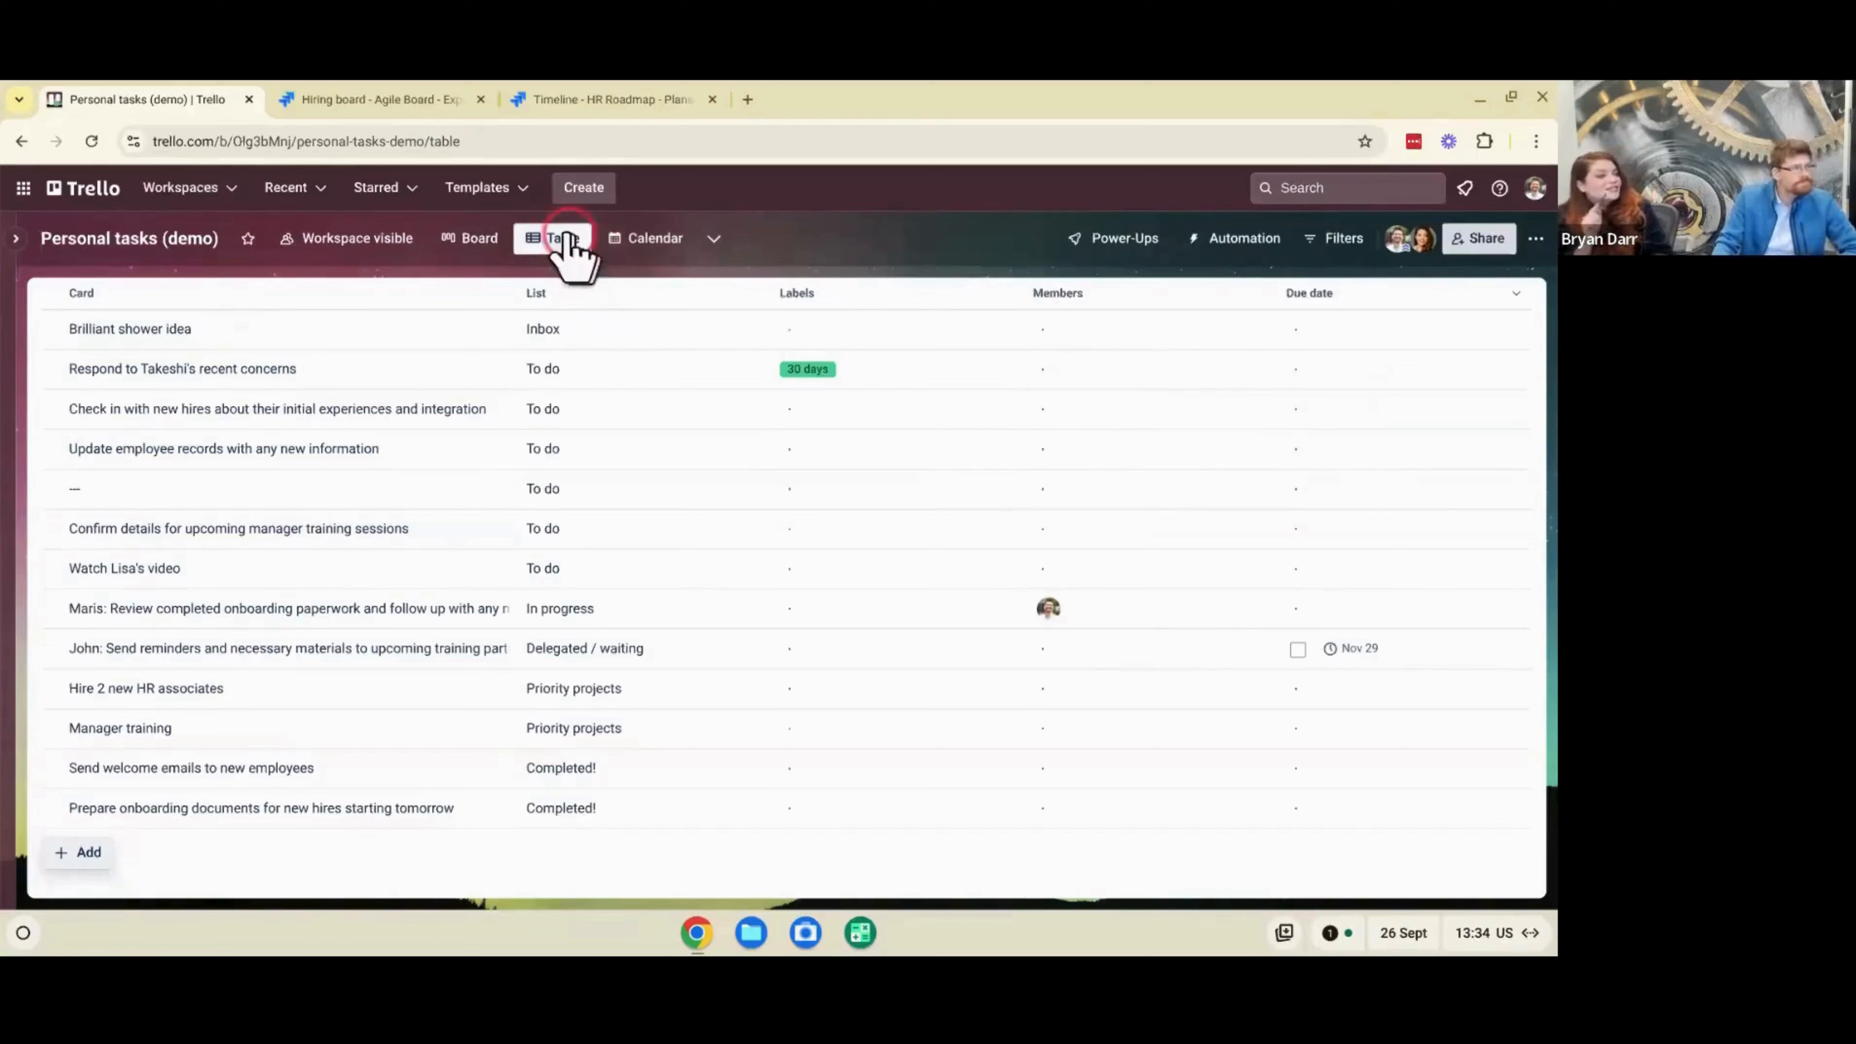
# - Return to the calendar view and show its day, week and month display options
pyautogui.click(638, 232)
pyautogui.scroll(-5, 740, 485)
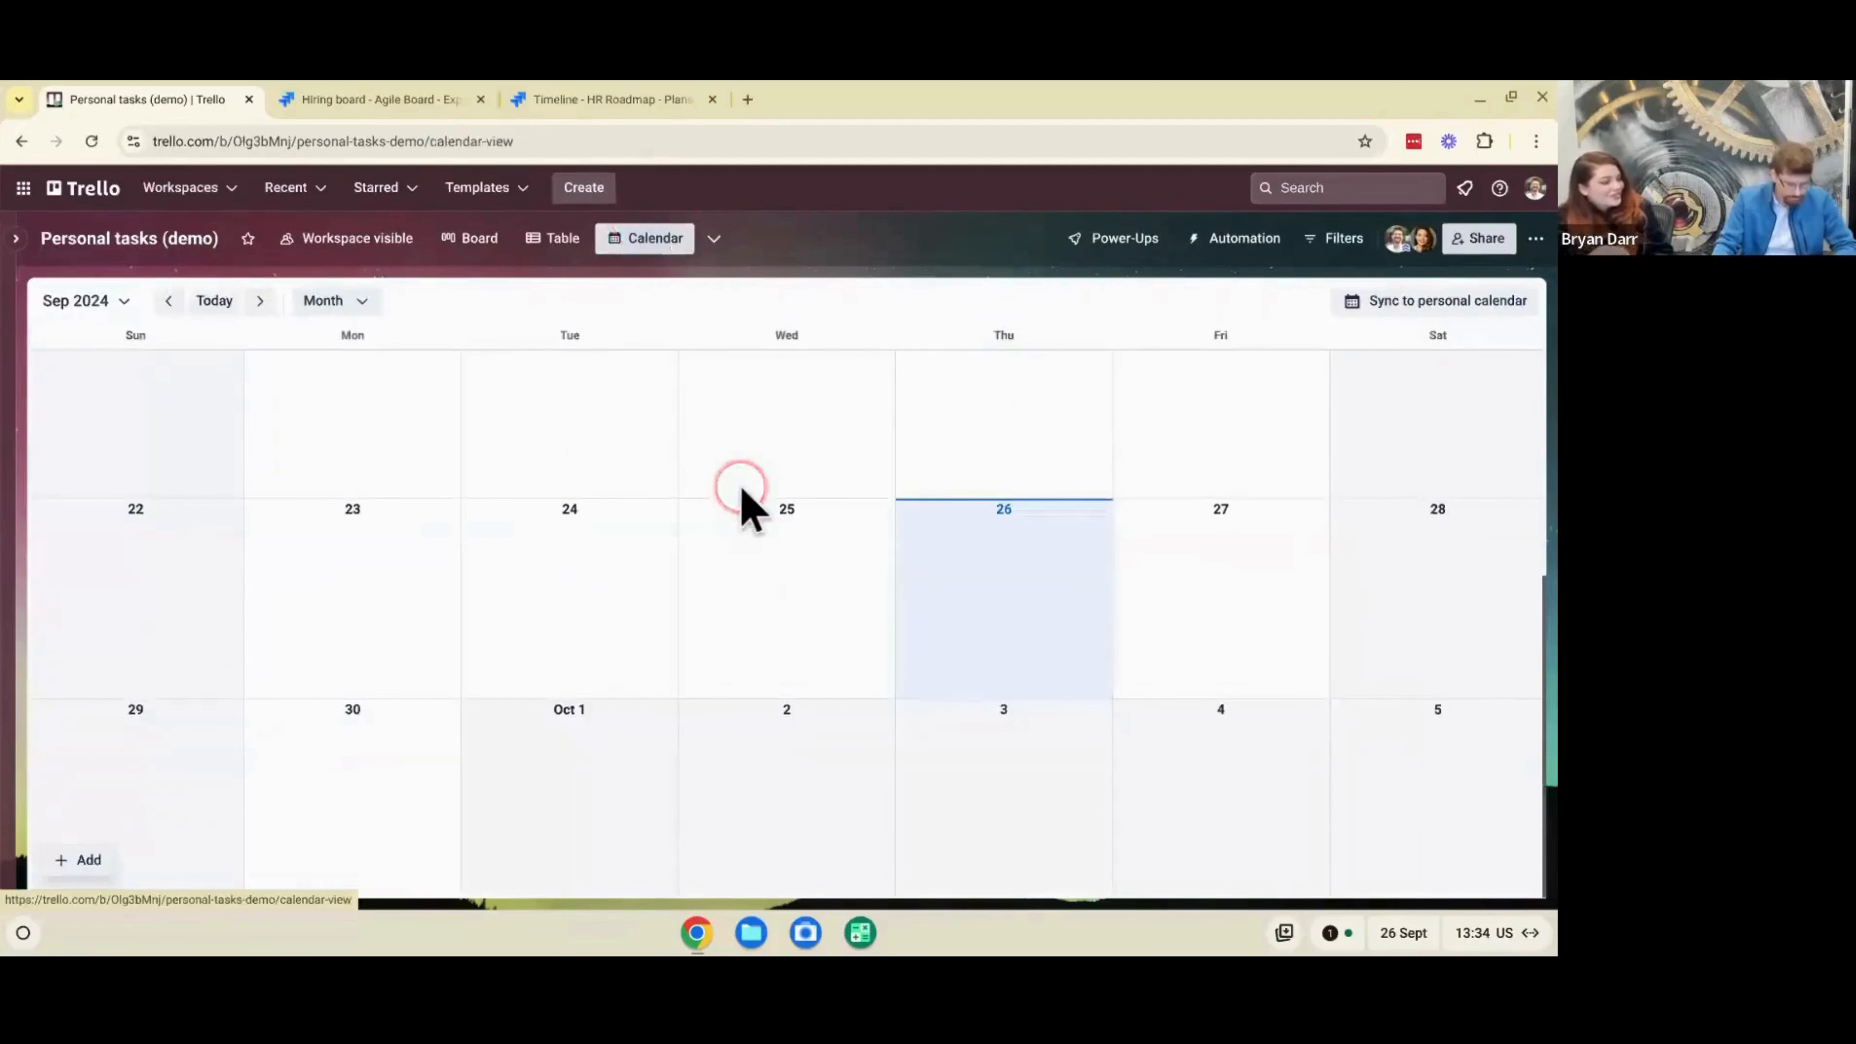
pyautogui.press('Down')
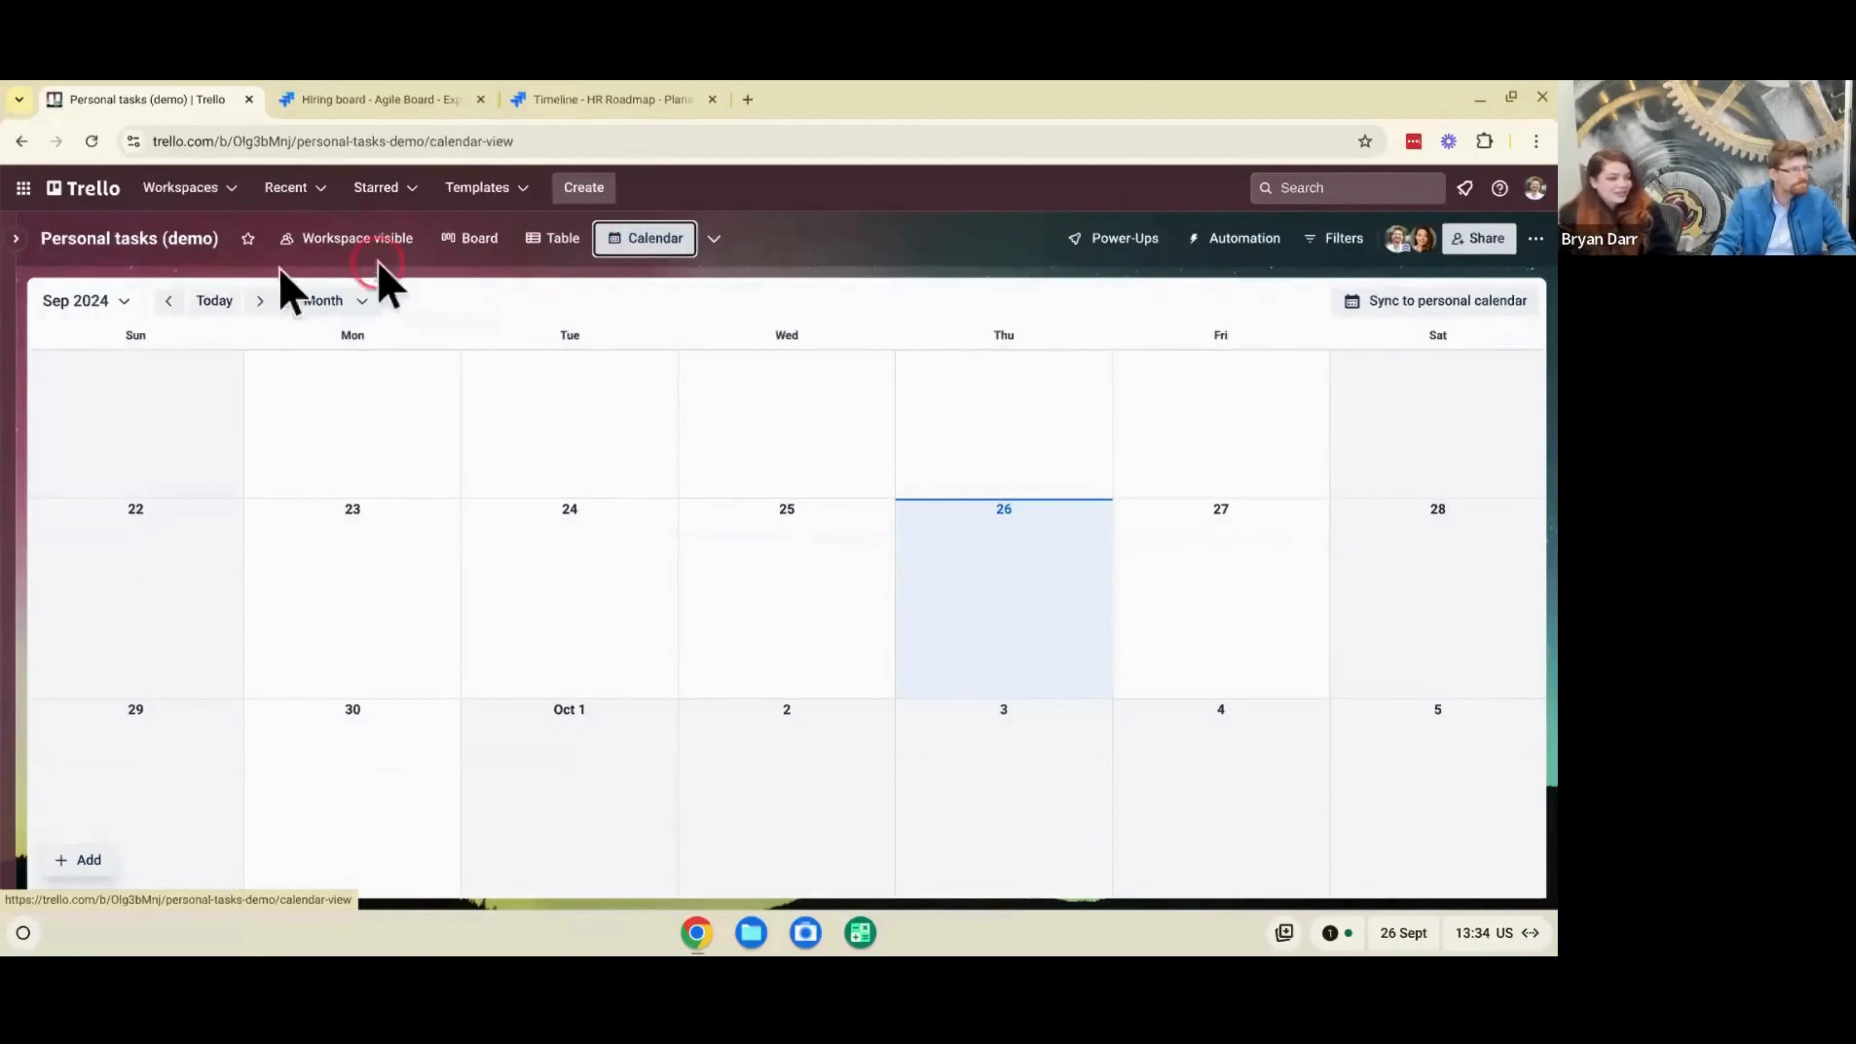
pyautogui.click(338, 296)
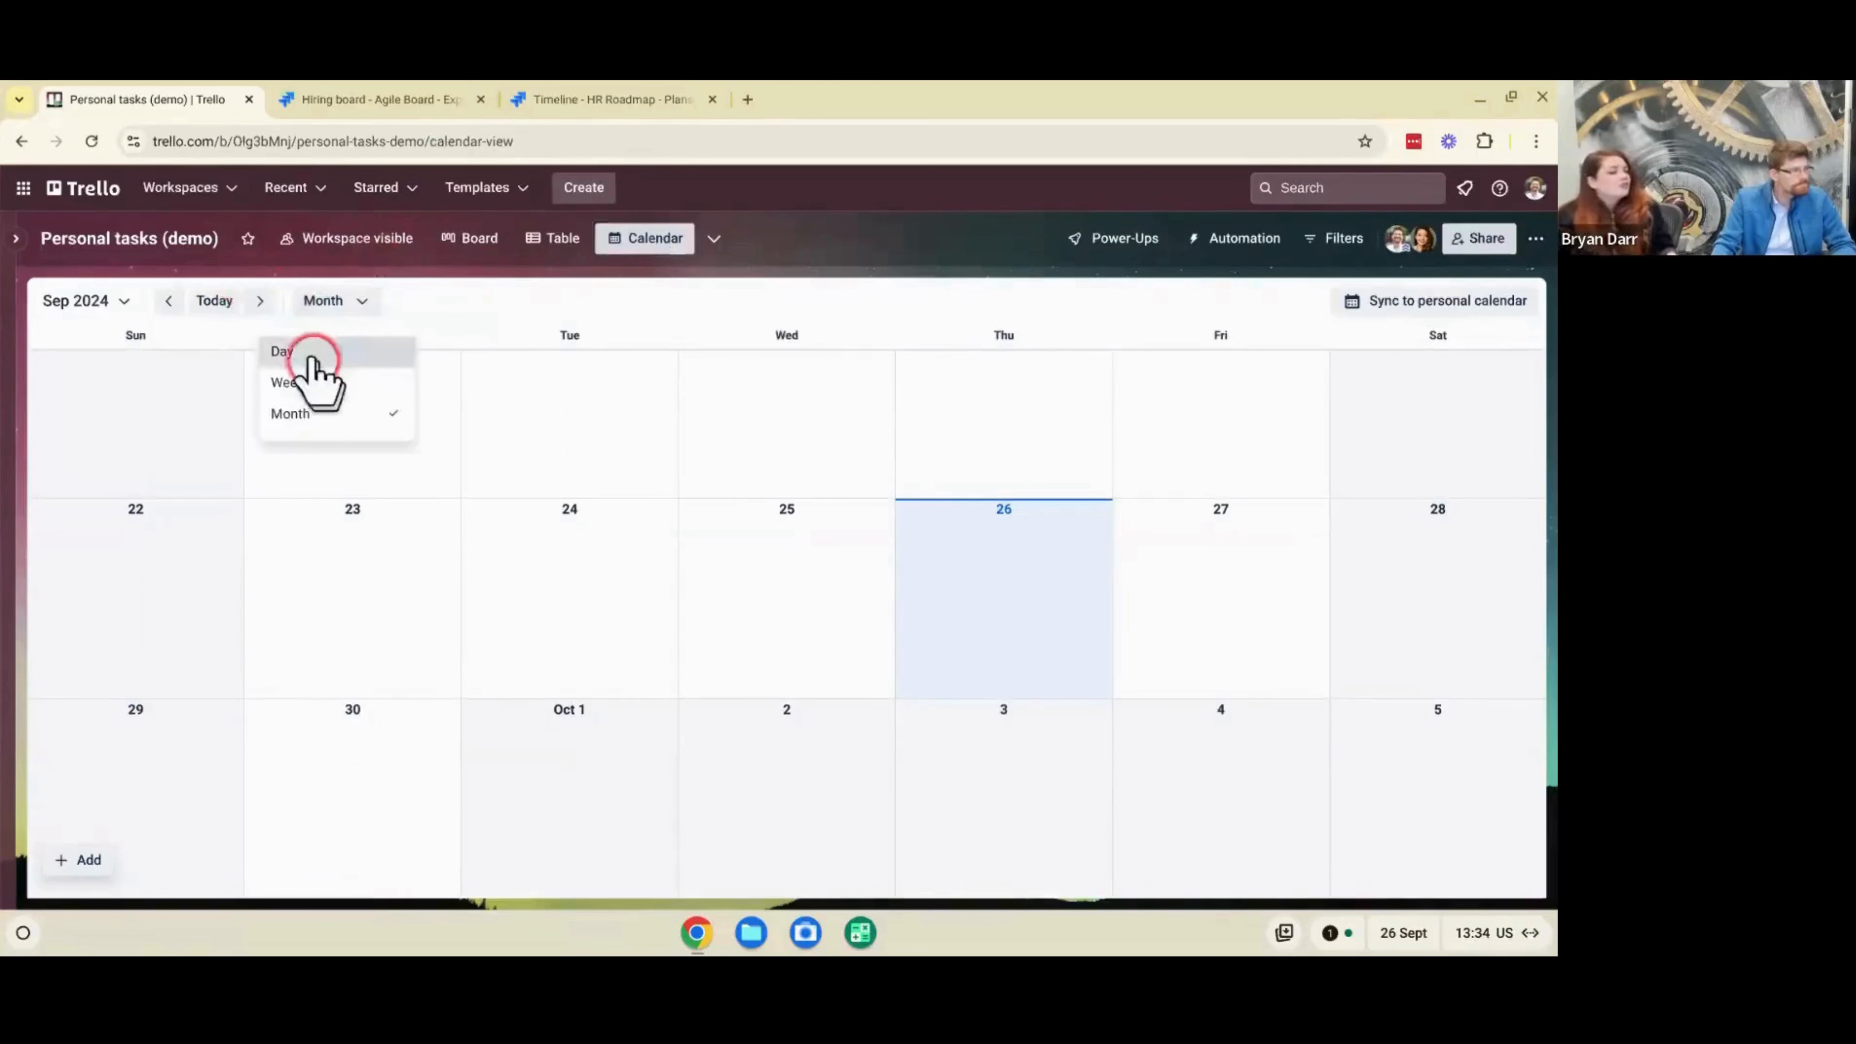